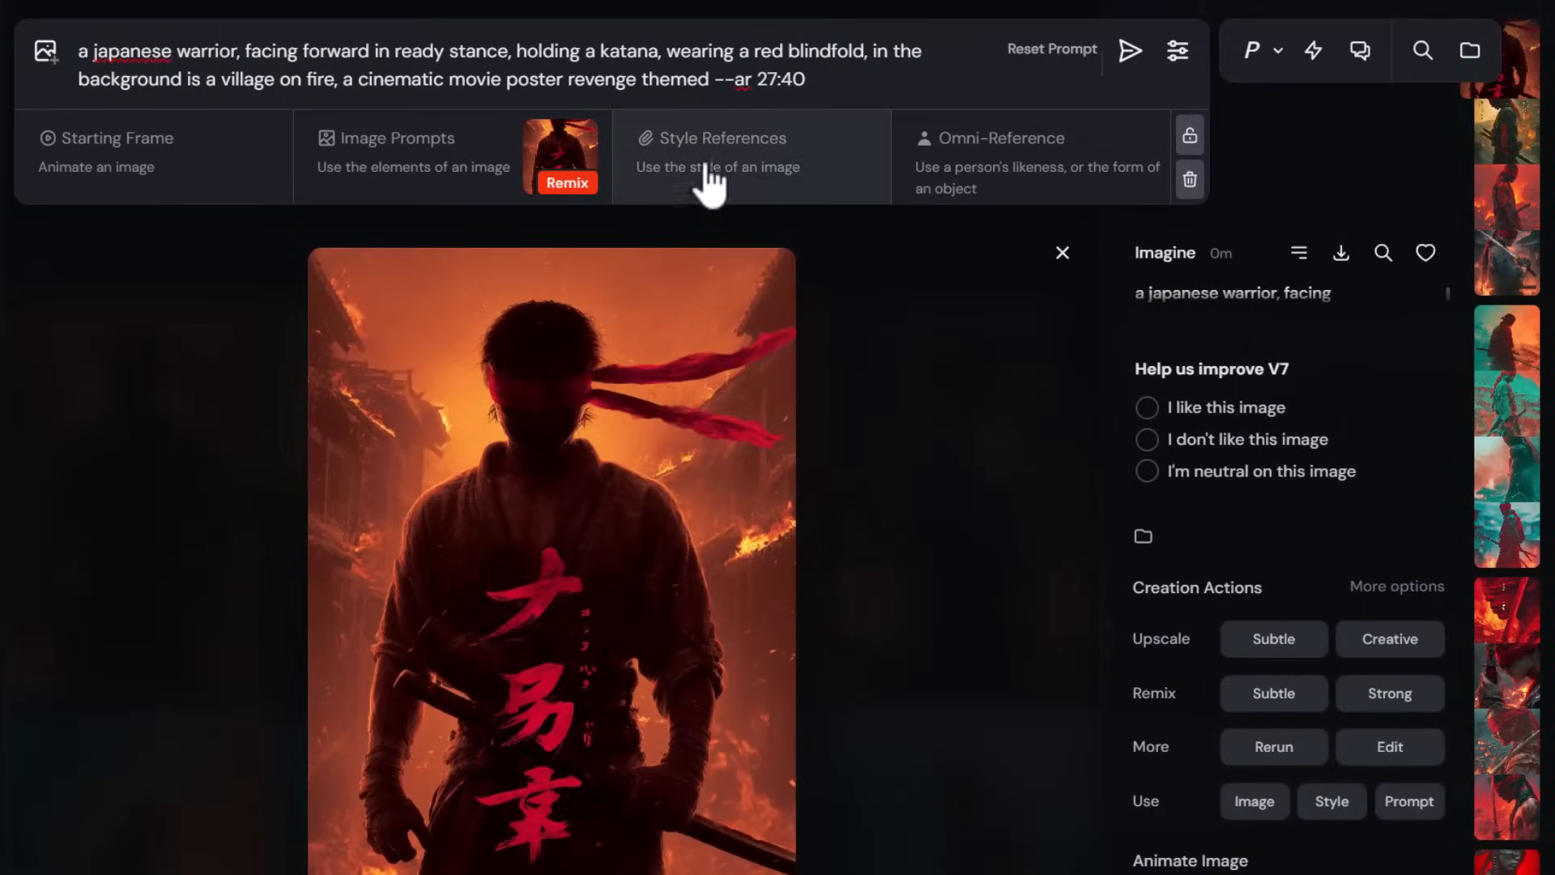
Add ", slight teal tint, cinematic color grade" to the remix prompt after "revenge themed"
text(, slight teal tint, cinemati)
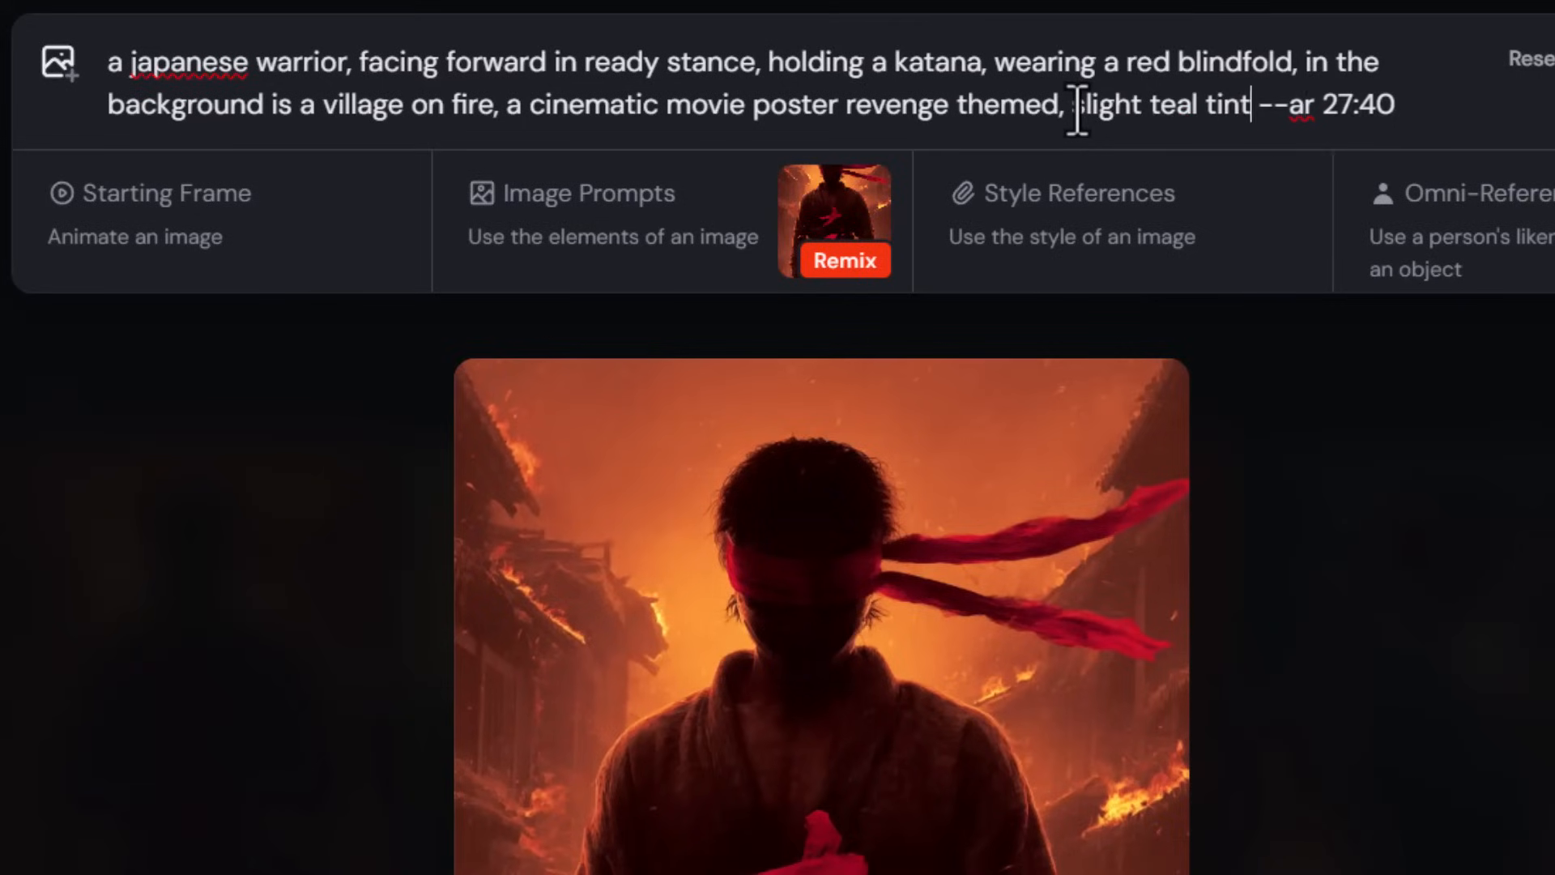
text(c color gra)
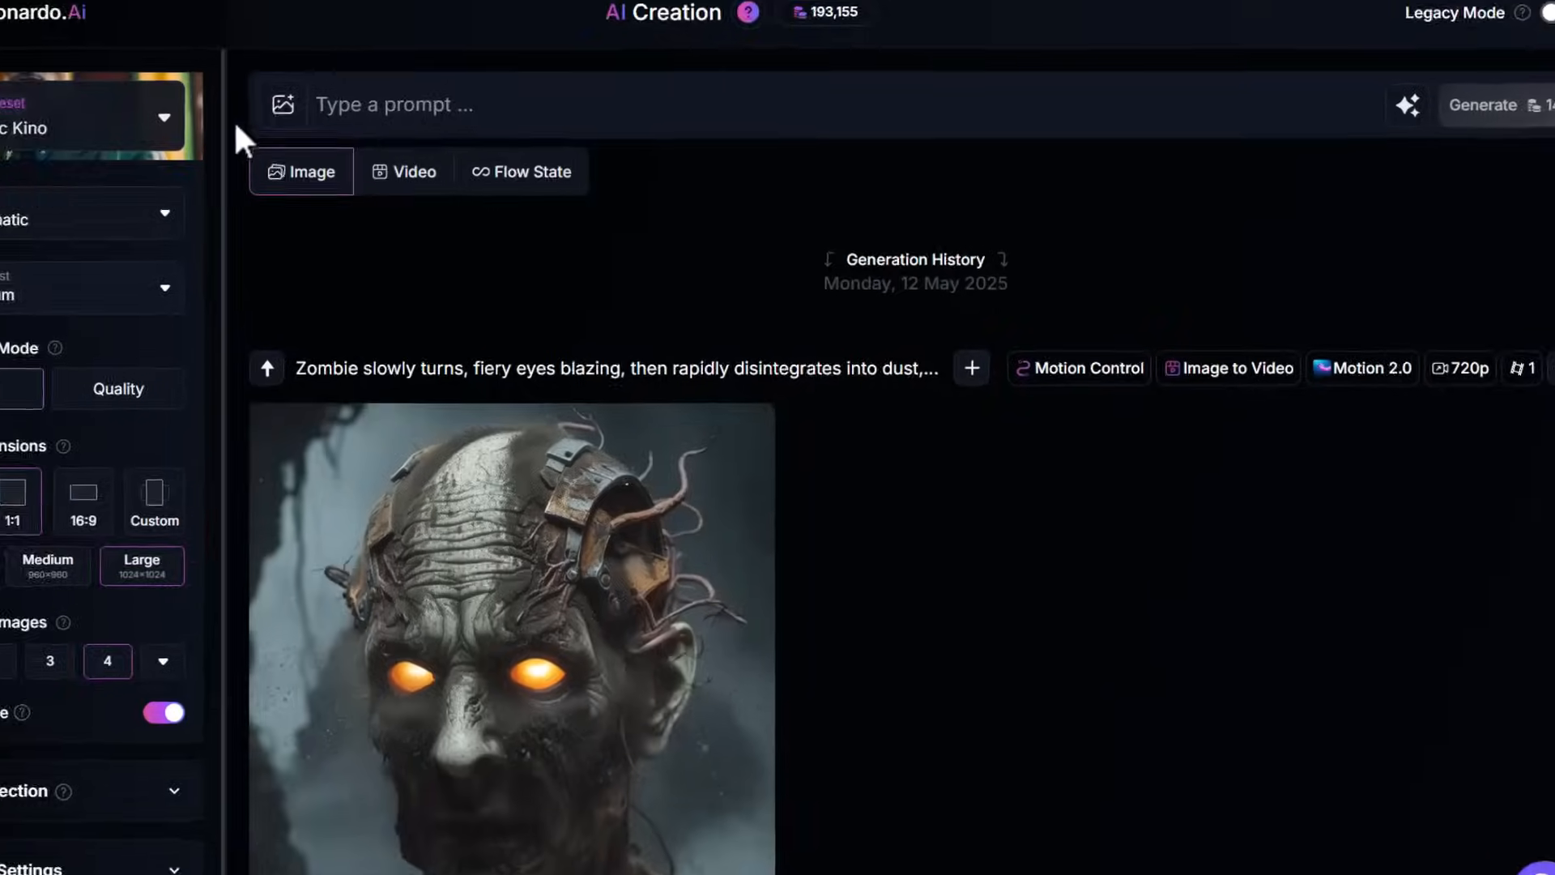
In Leonardo.Ai, open the Image Guidance options for the prompt and view the additional reference types
click(281, 118)
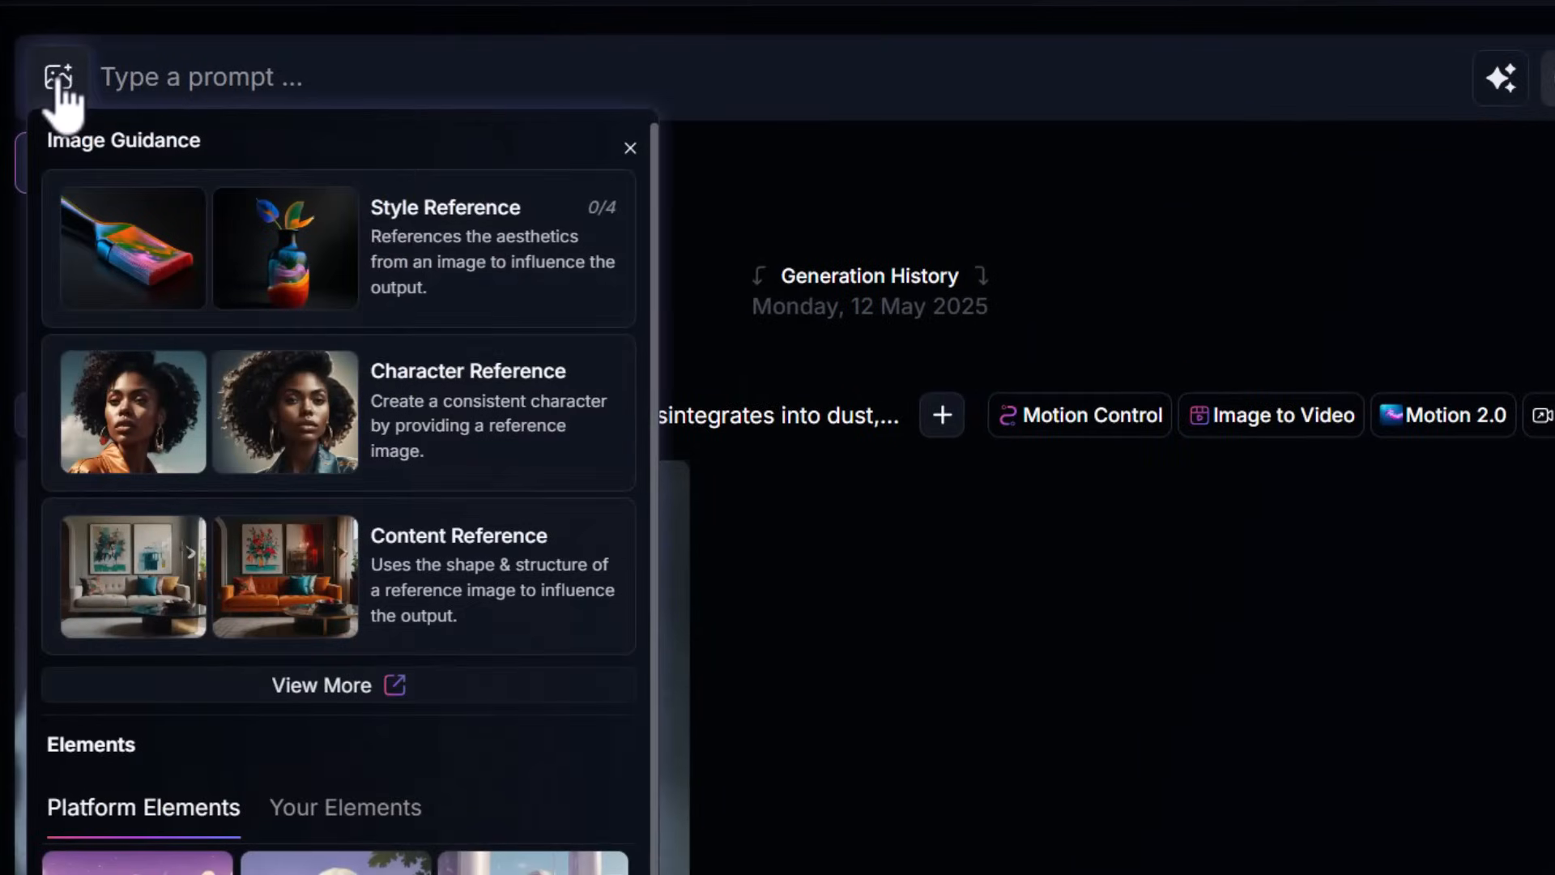
click(391, 684)
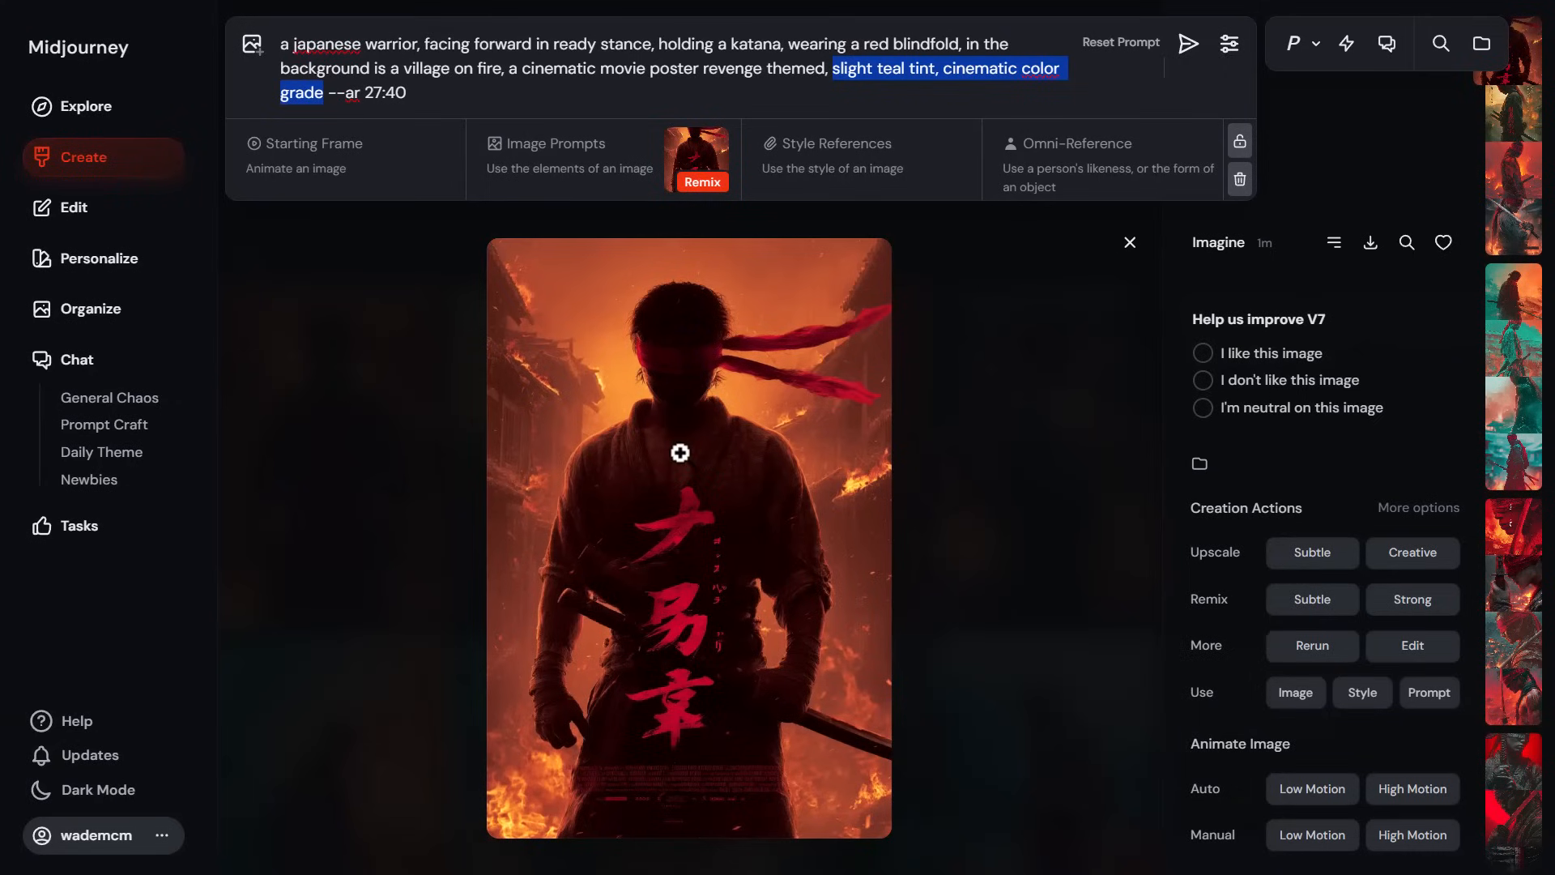
Back in Midjourney, submit the remix and start a subtle remix of the fourth resulting poster
click(859, 79)
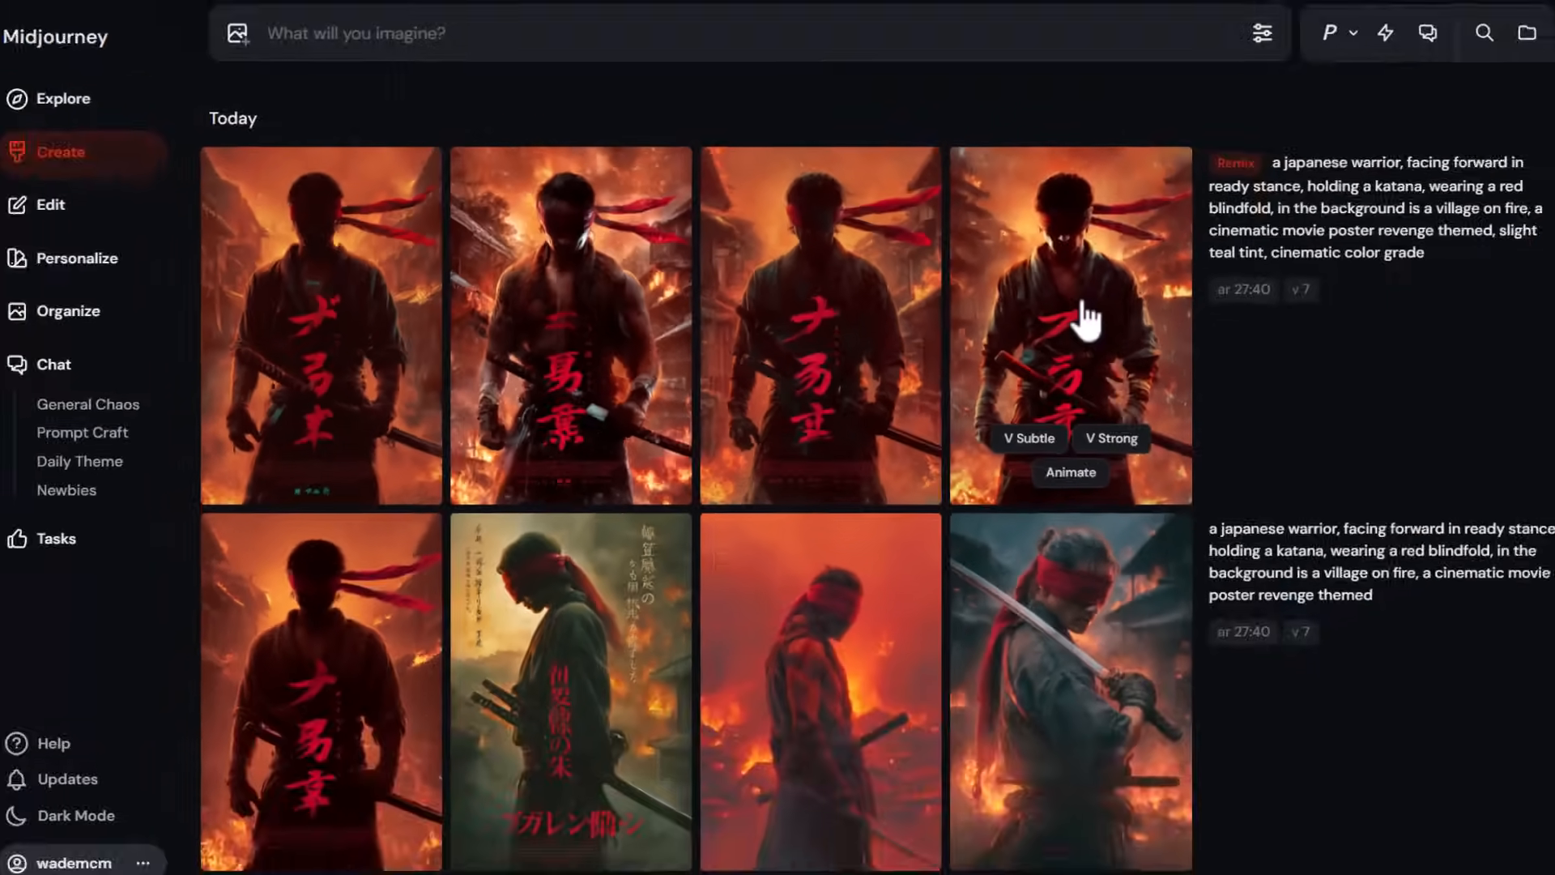
click(1380, 364)
mouse_move(1215, 604)
click(1319, 598)
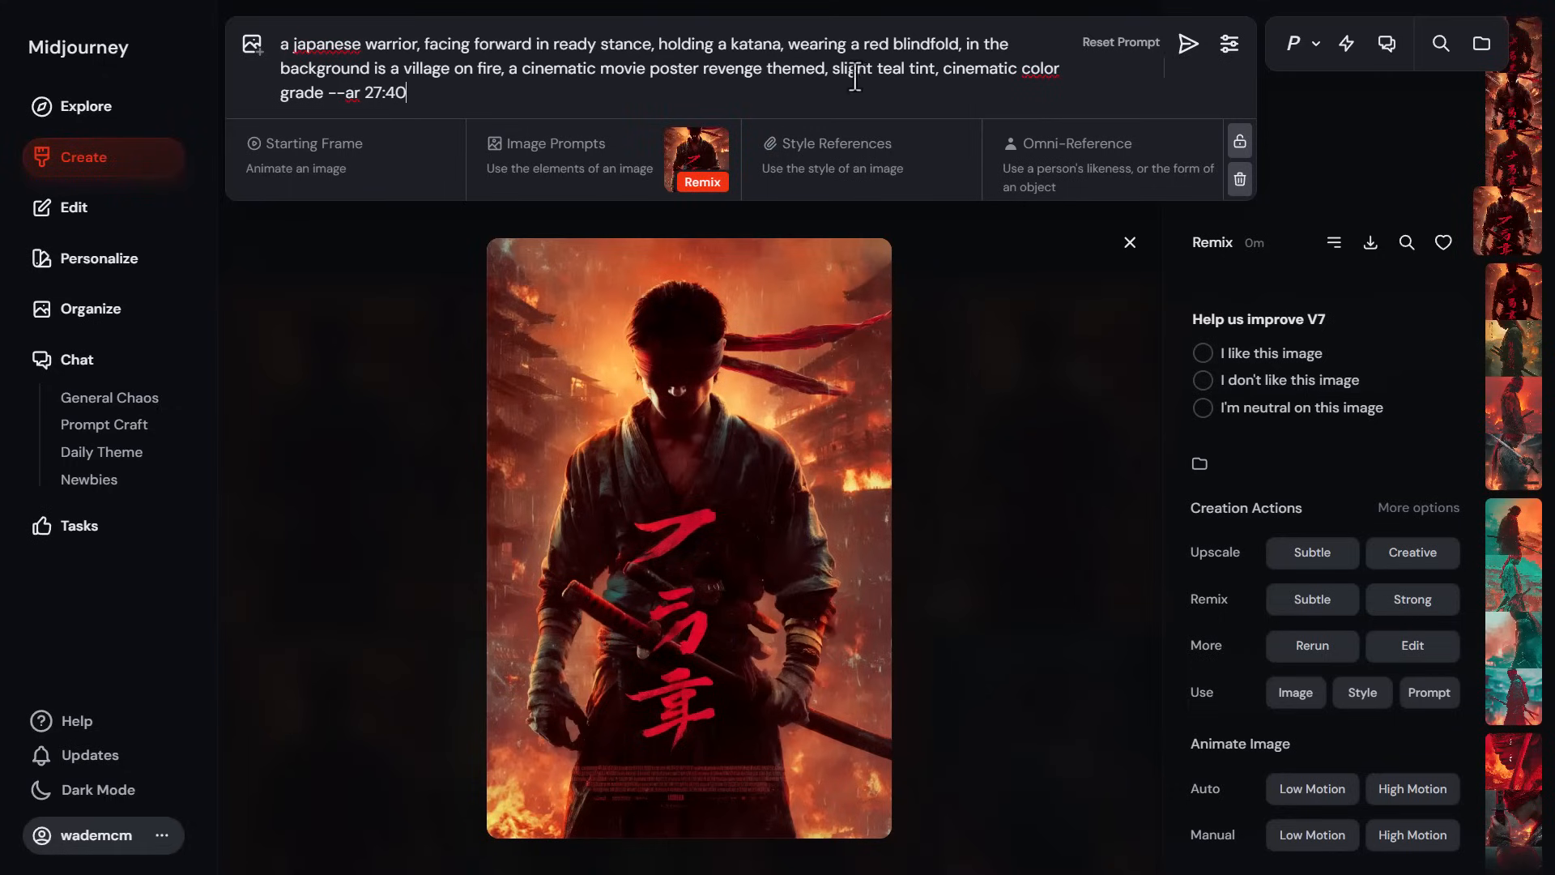
Remove "slight teal tint, cinematic color grade" from the end of the prompt, keeping a copy of "cinematic color grade"
drag(876, 73, 839, 80)
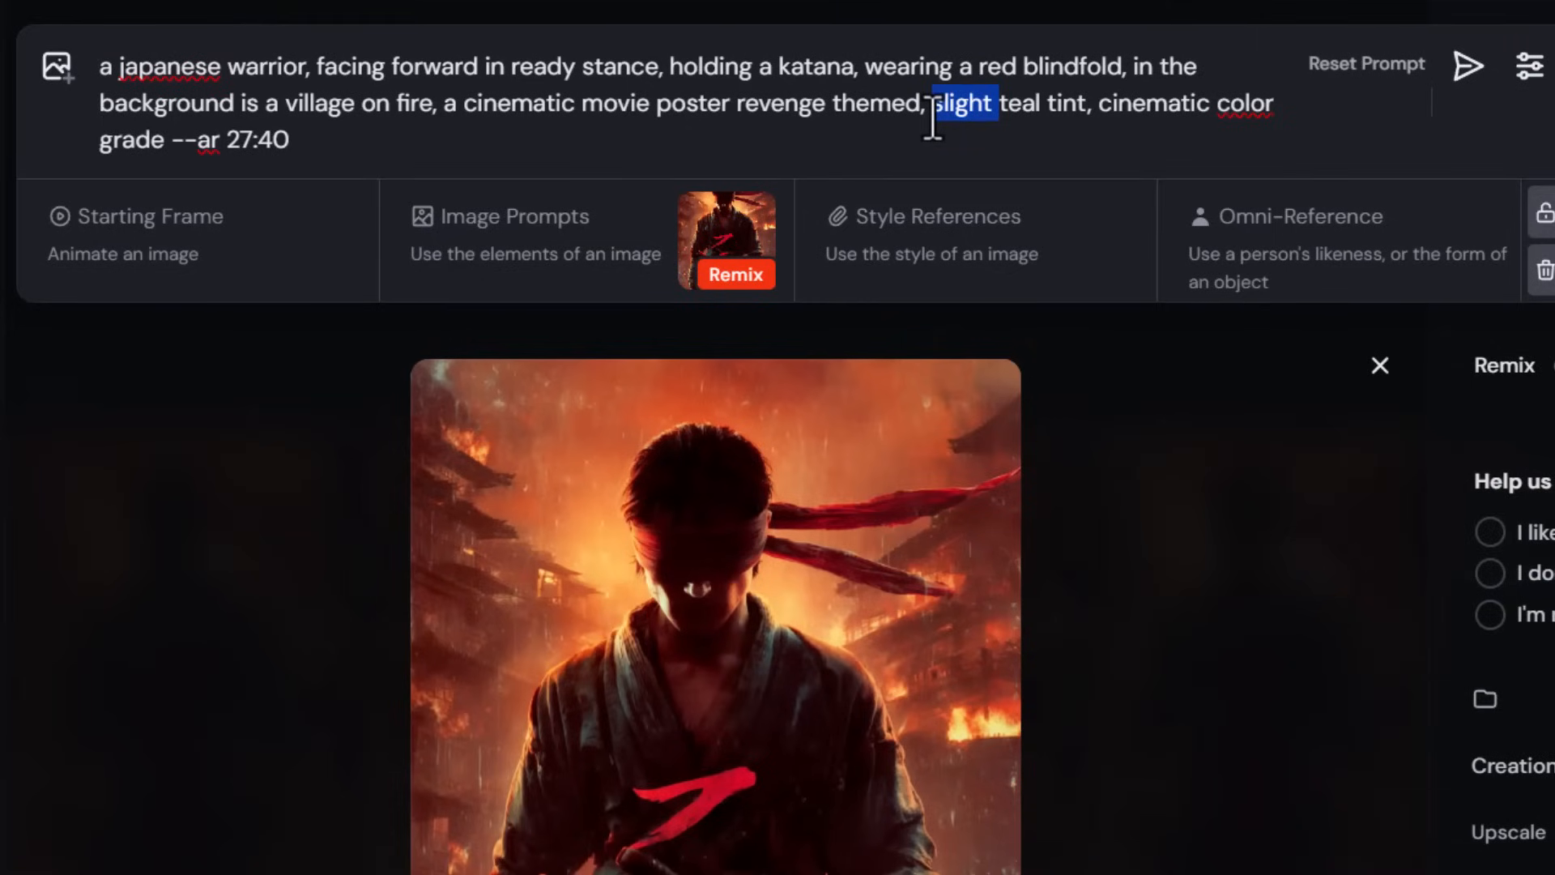
key(BackSpace)
drag(932, 105, 1175, 108)
key(ctrl+c)
click(1023, 105)
key(BackSpace)
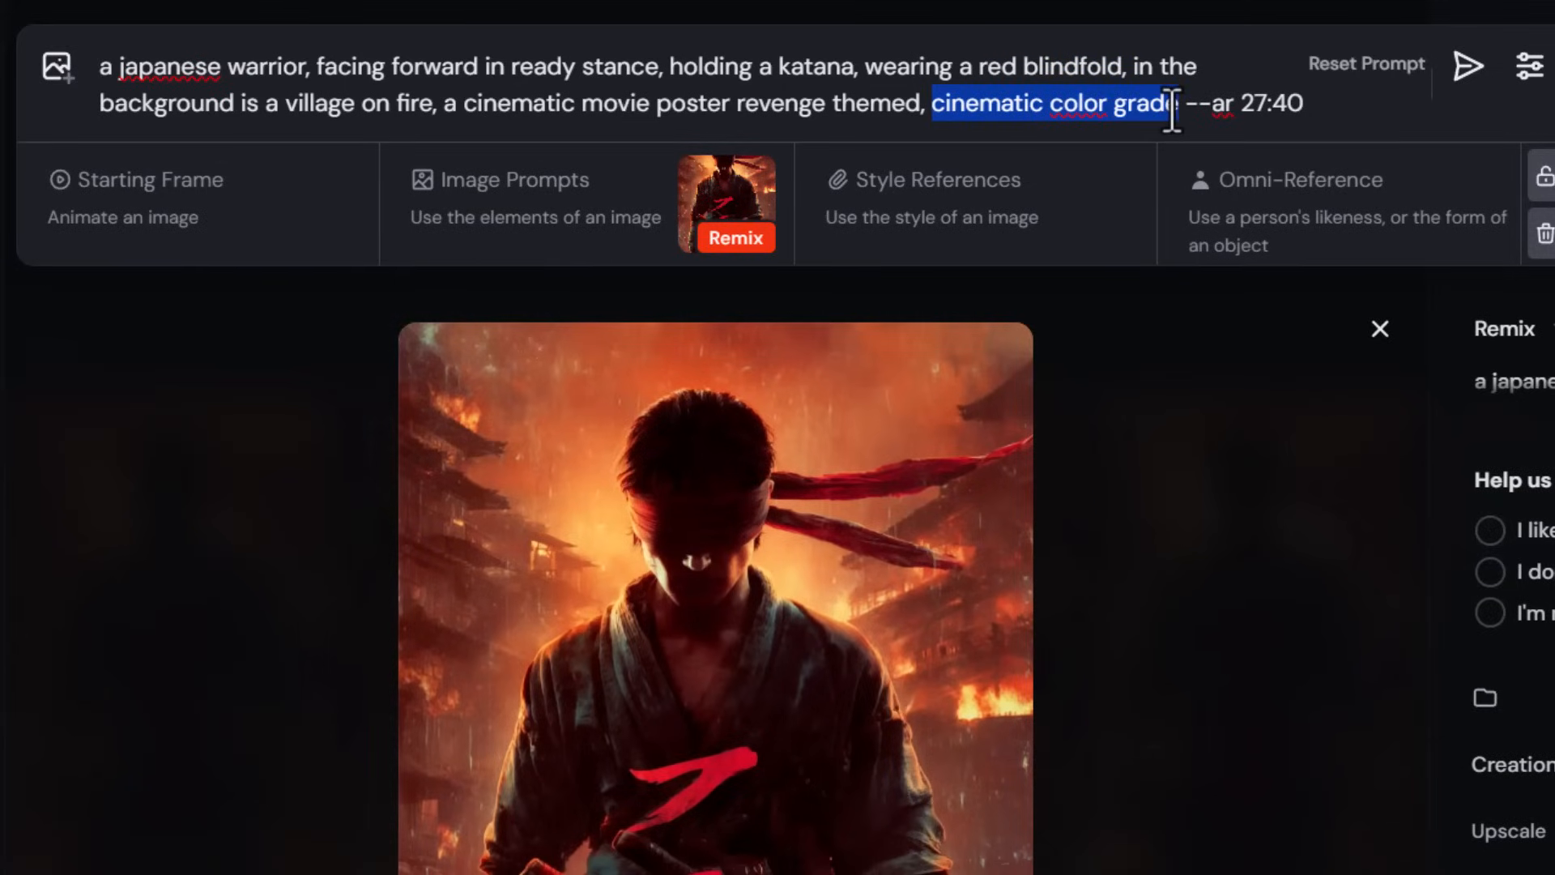
key(BackSpace)
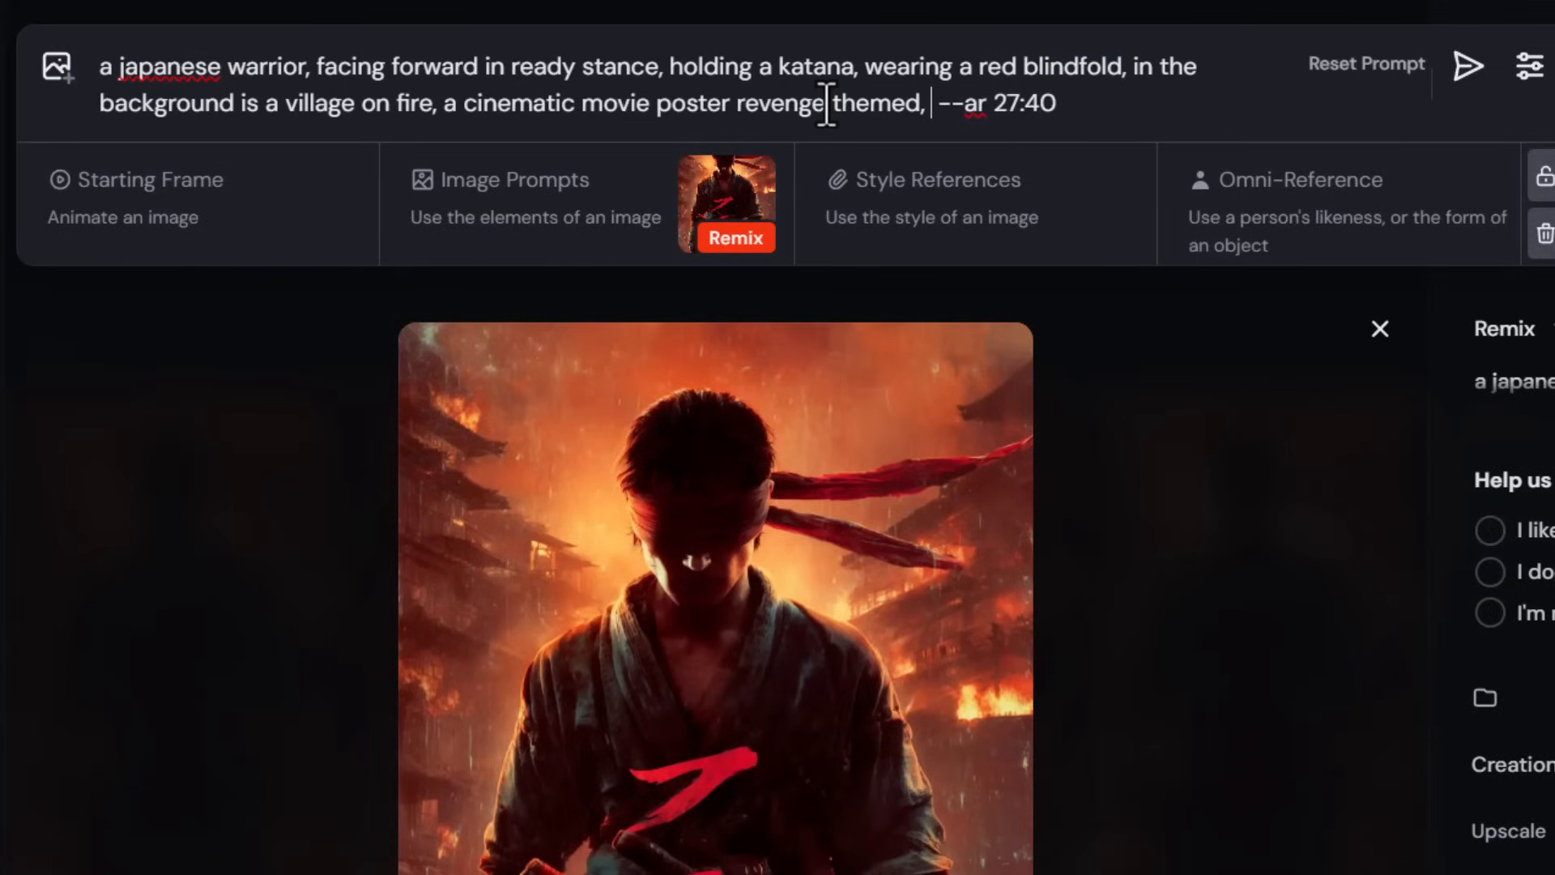
Insert "cinematic color grade with teal & orange tint," after the red blindfold phrase in the prompt
click(1132, 72)
key(ctrl+v)
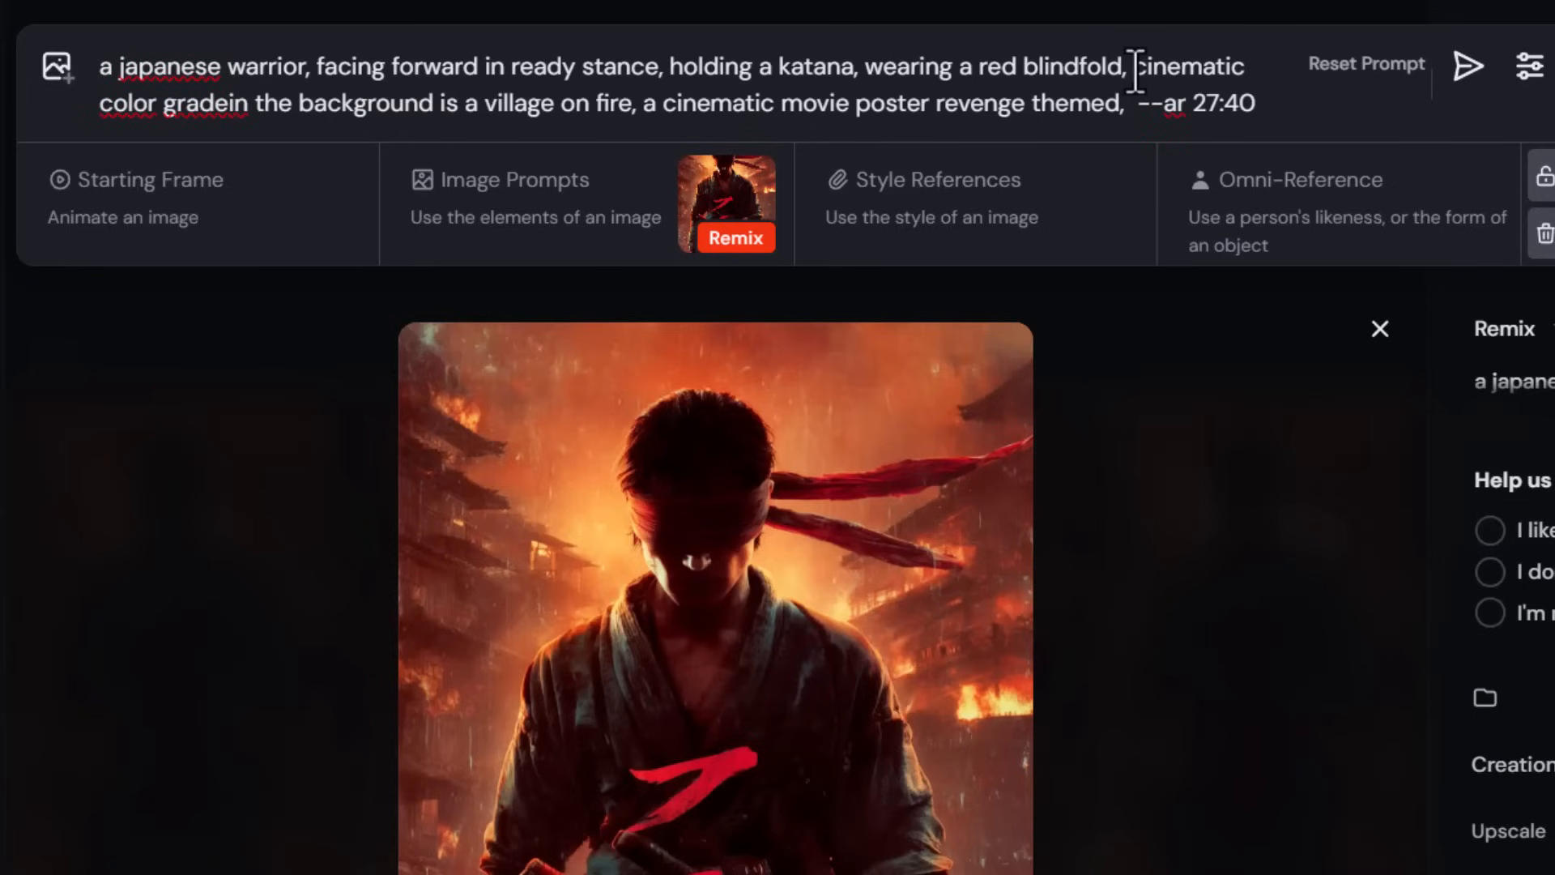
drag(1136, 71, 221, 108)
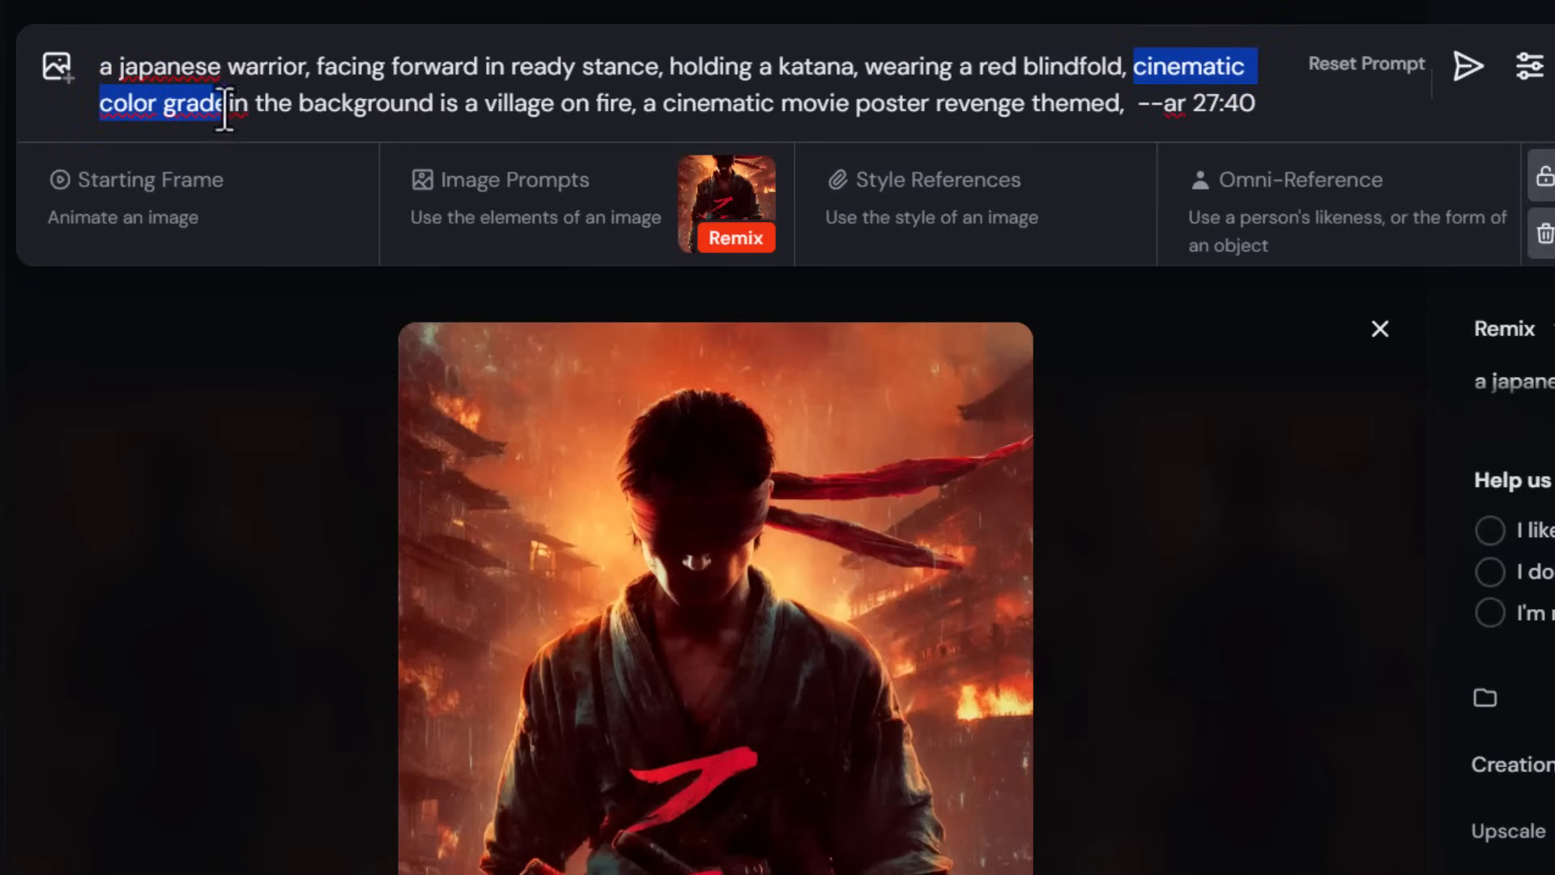
click(224, 108)
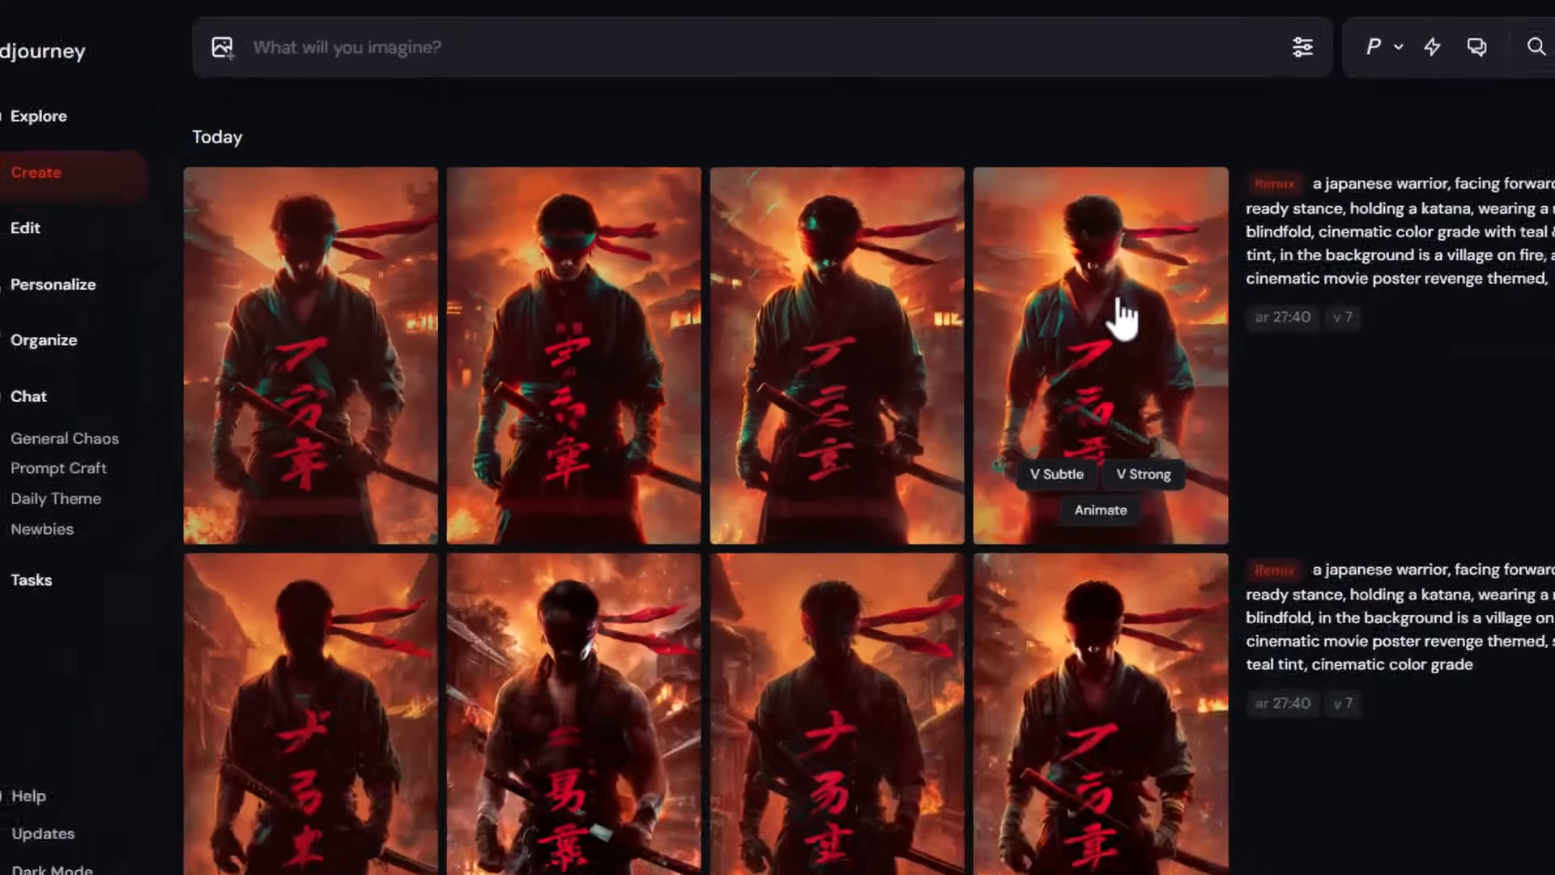
Start a subtle remix of the fourth teal-and-orange poster, using the earlier raised-katana warrior image as its style reference
click(1377, 458)
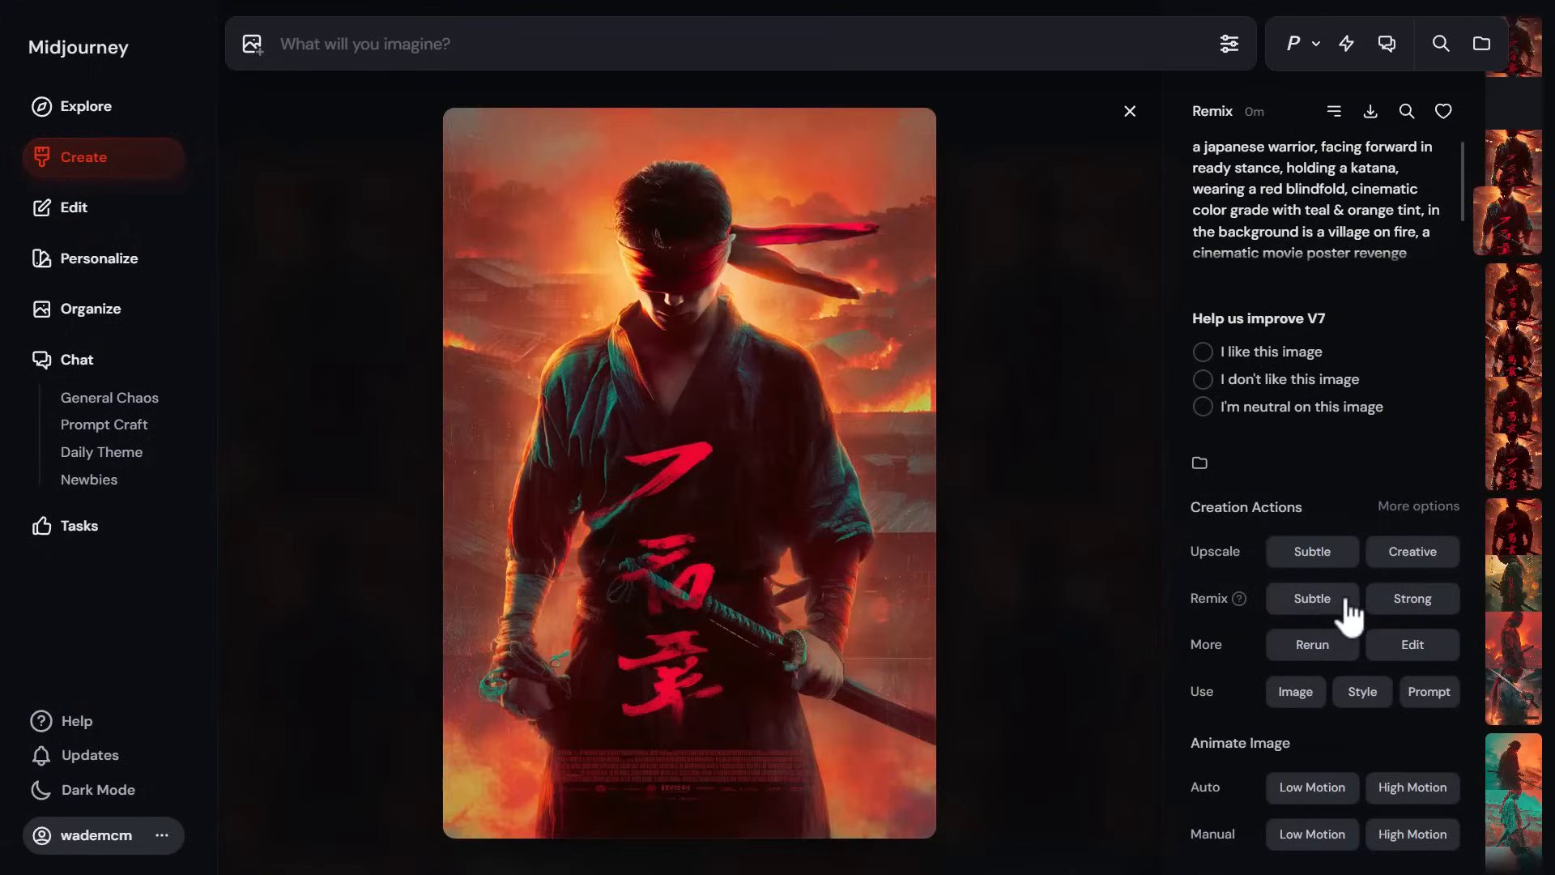
click(1346, 601)
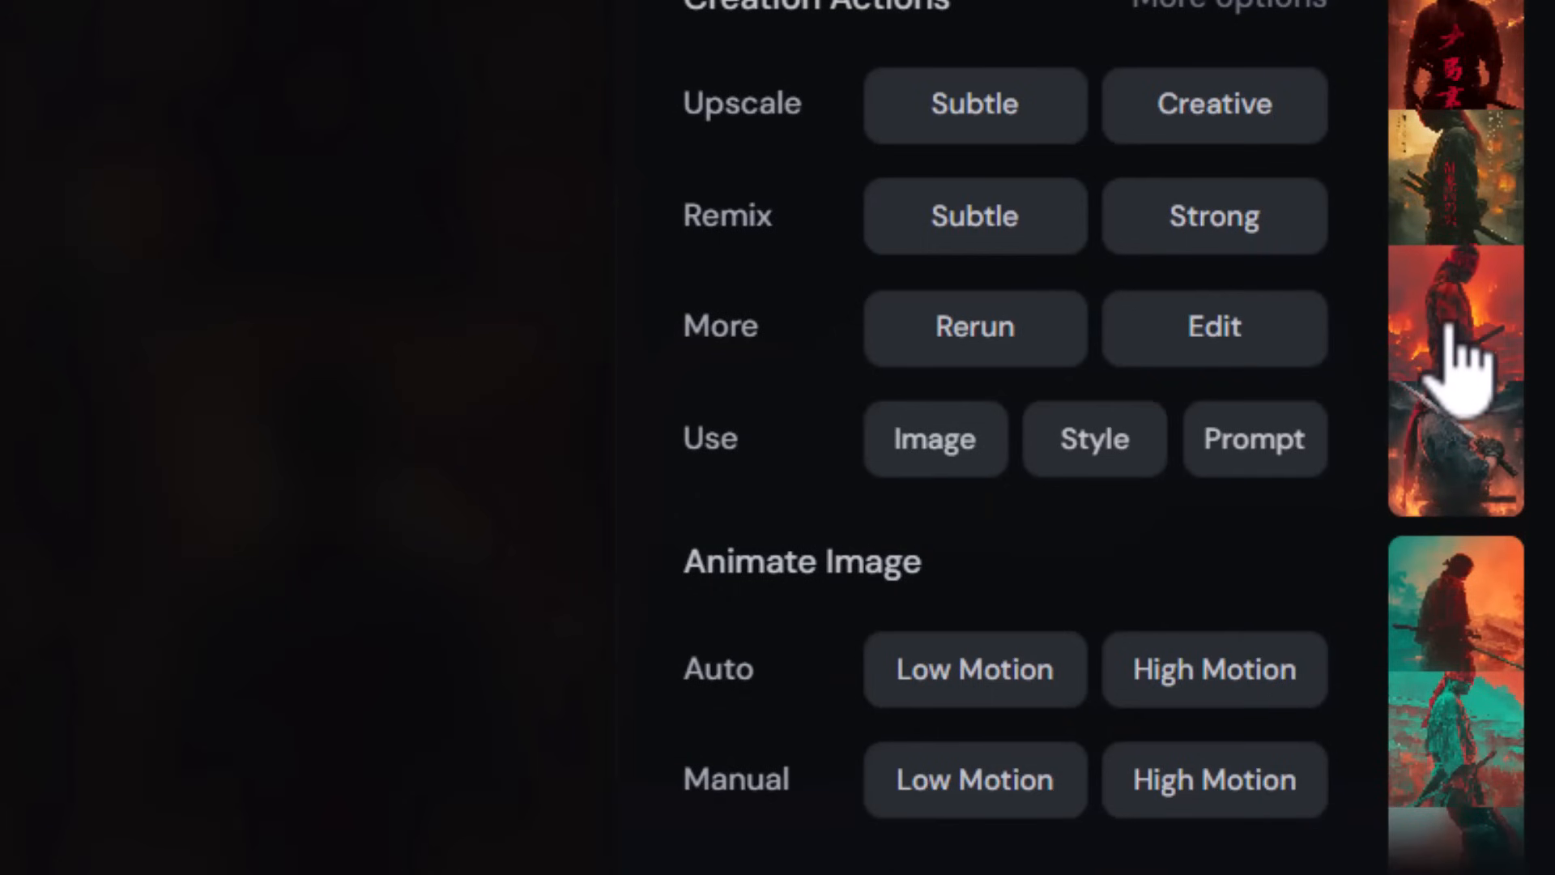
scroll(1458, 364, down, 3)
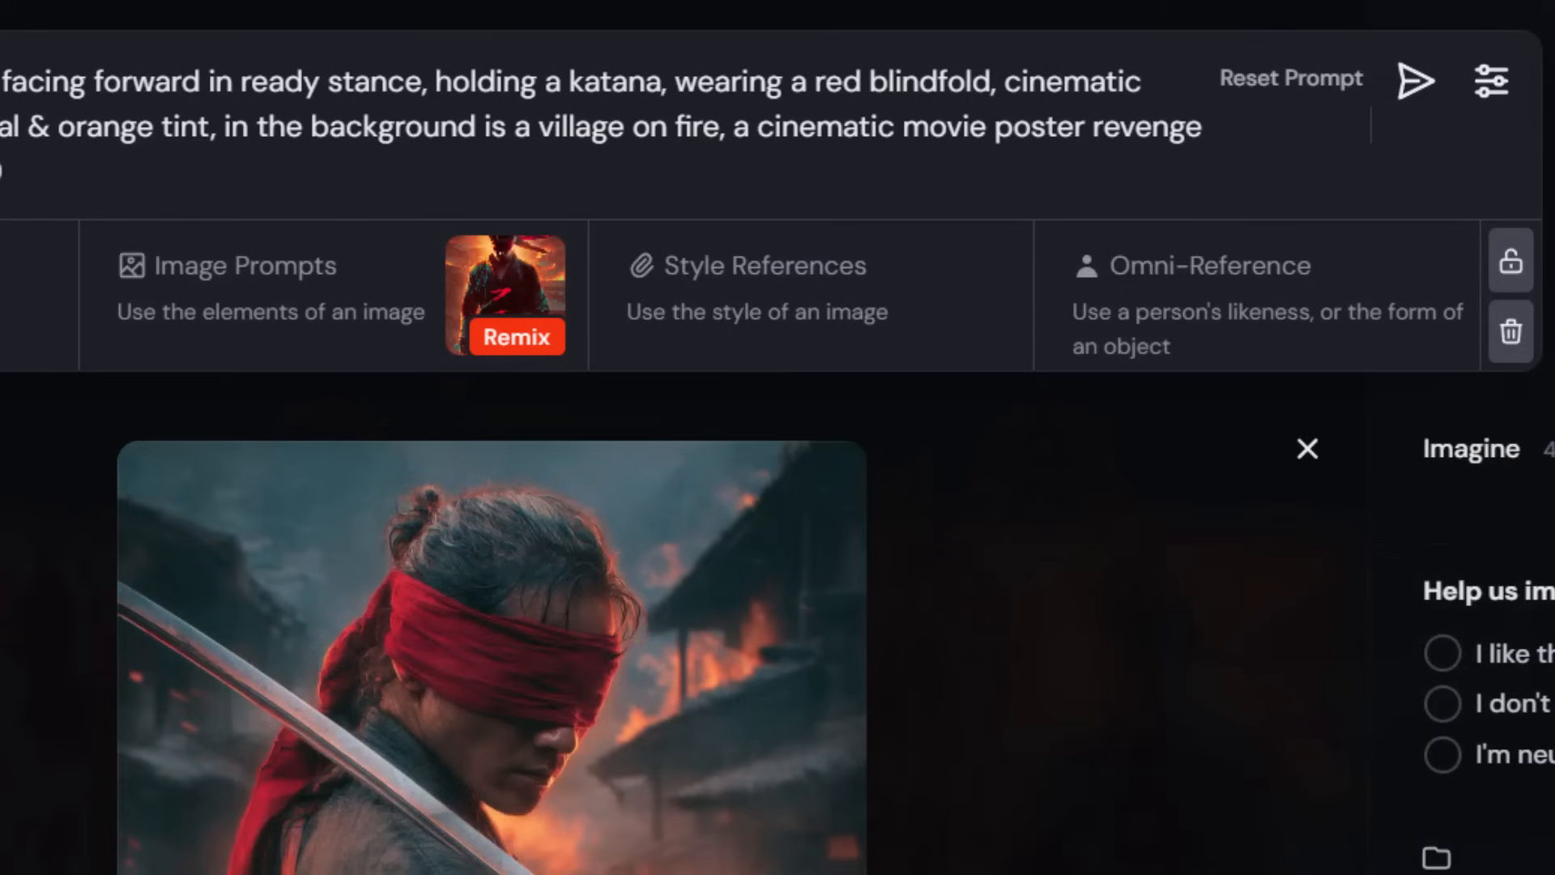
drag(654, 575, 808, 169)
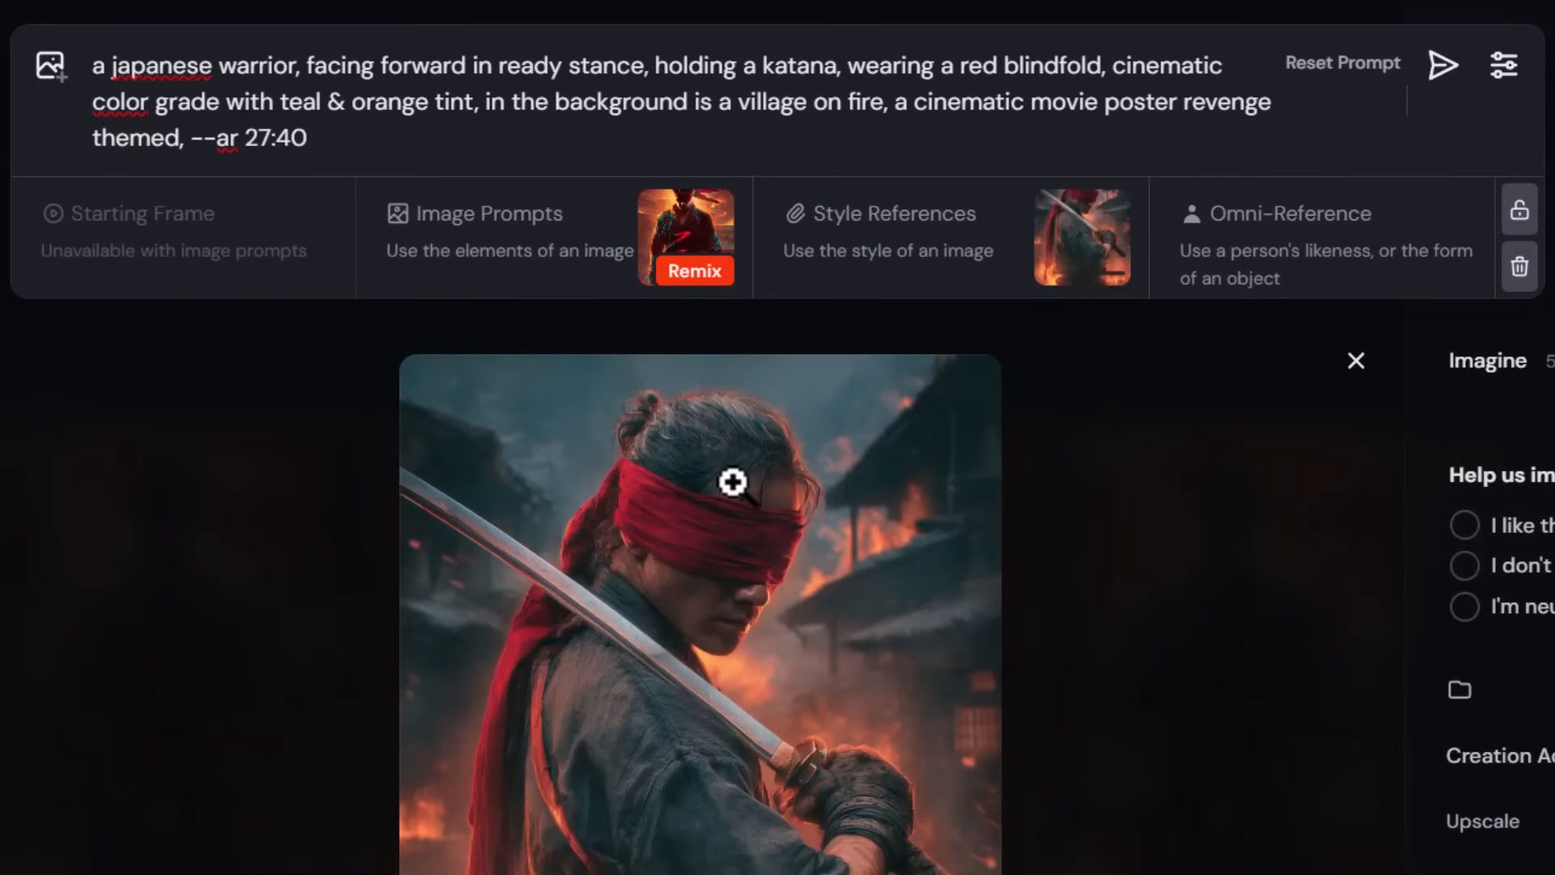
Append --sw 50 to the remix prompt after the aspect ratio and submit it
click(396, 152)
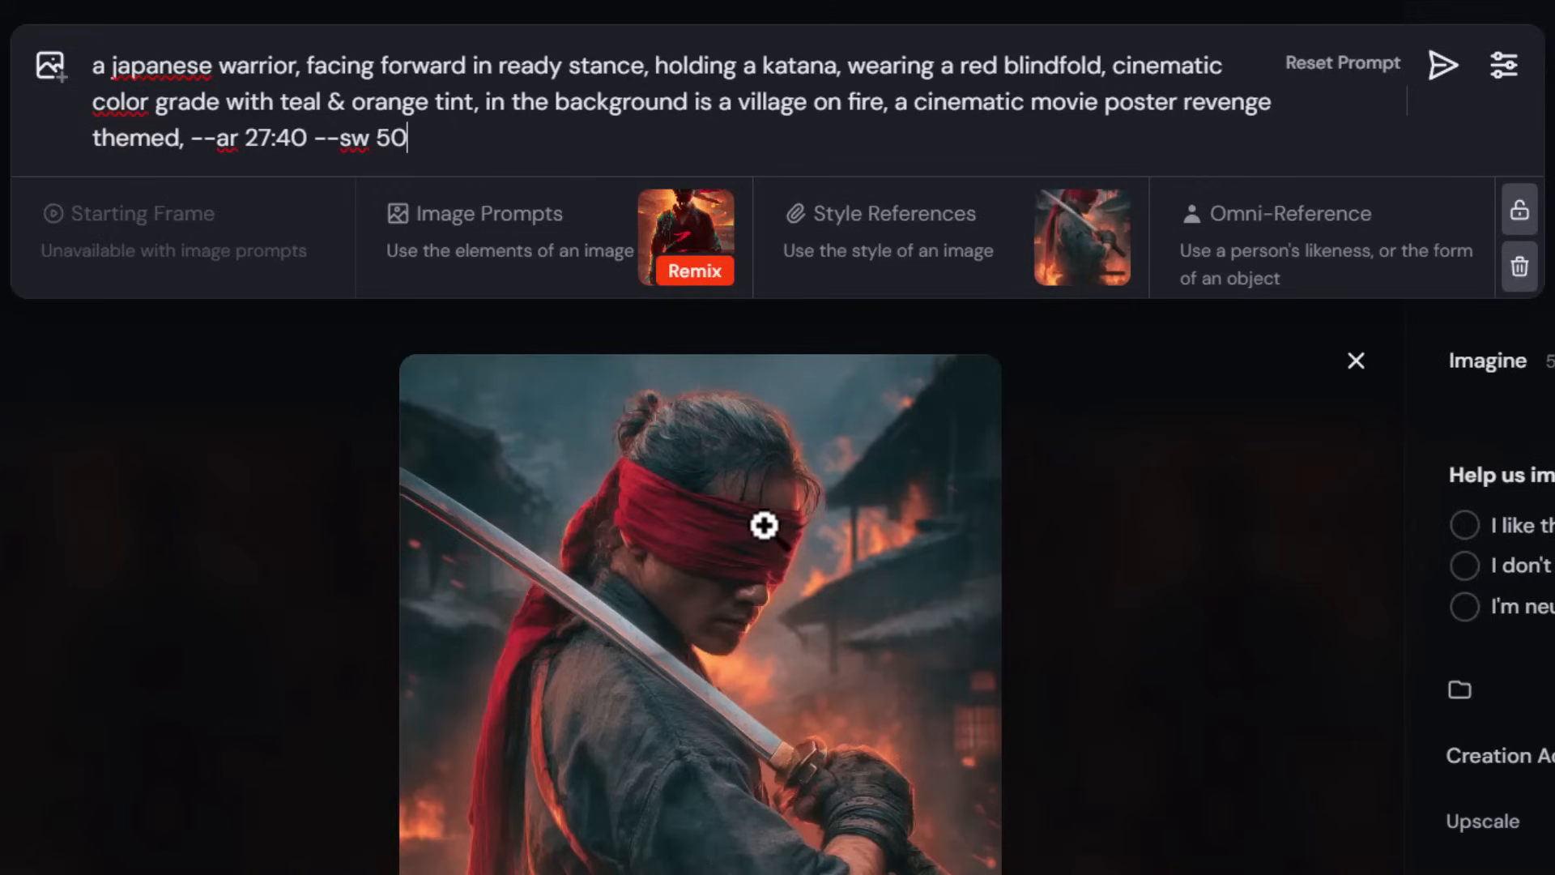
click(1441, 69)
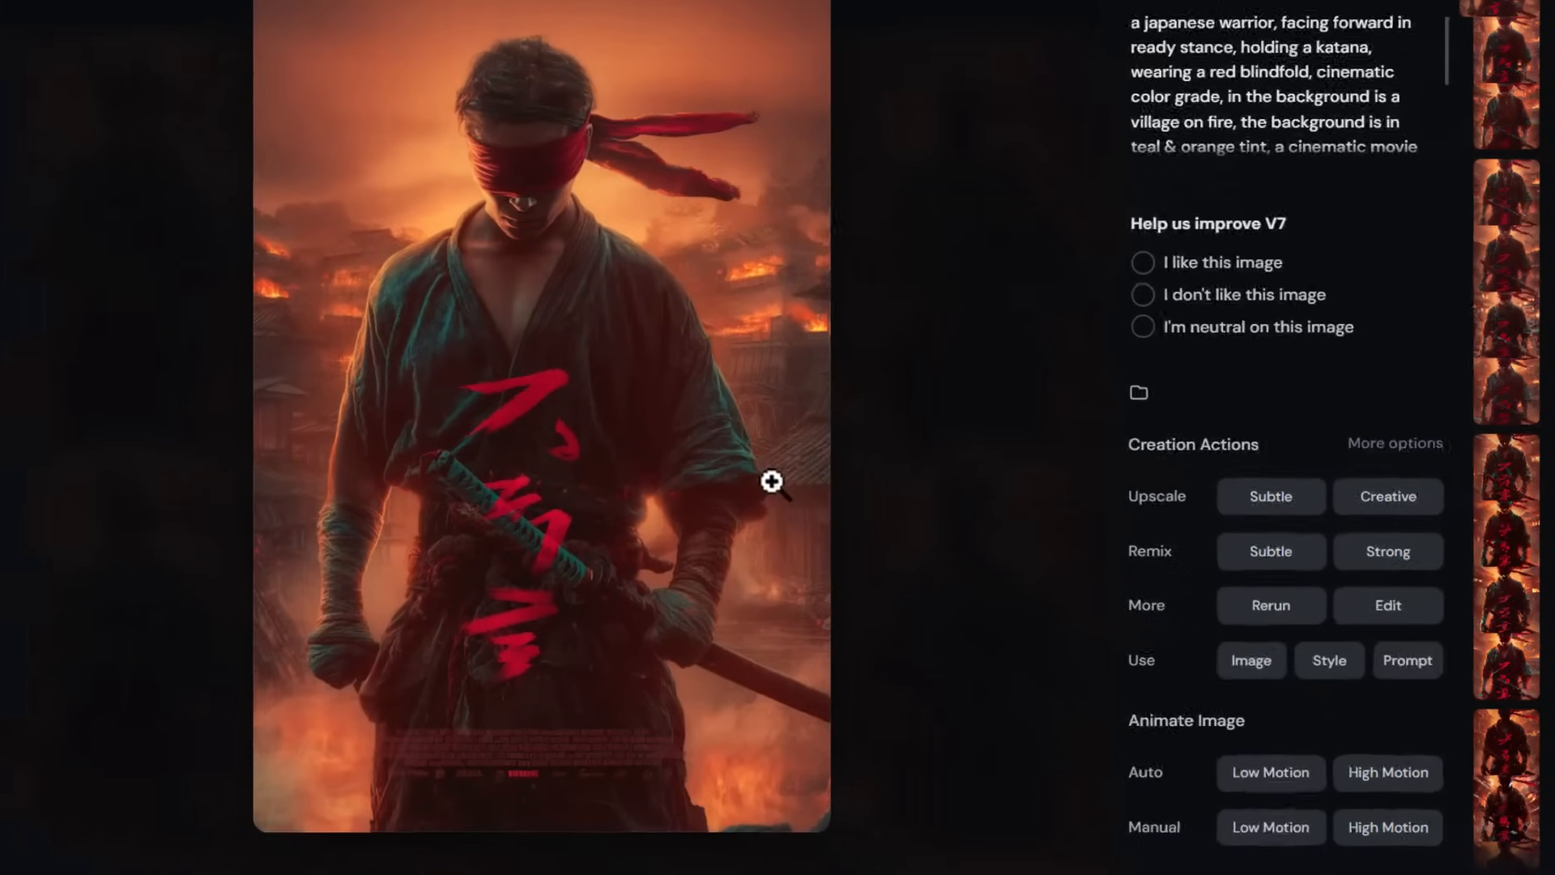
Open the selected warrior poster in the full editor and scale the image to 74%, centered on the canvas
click(1377, 628)
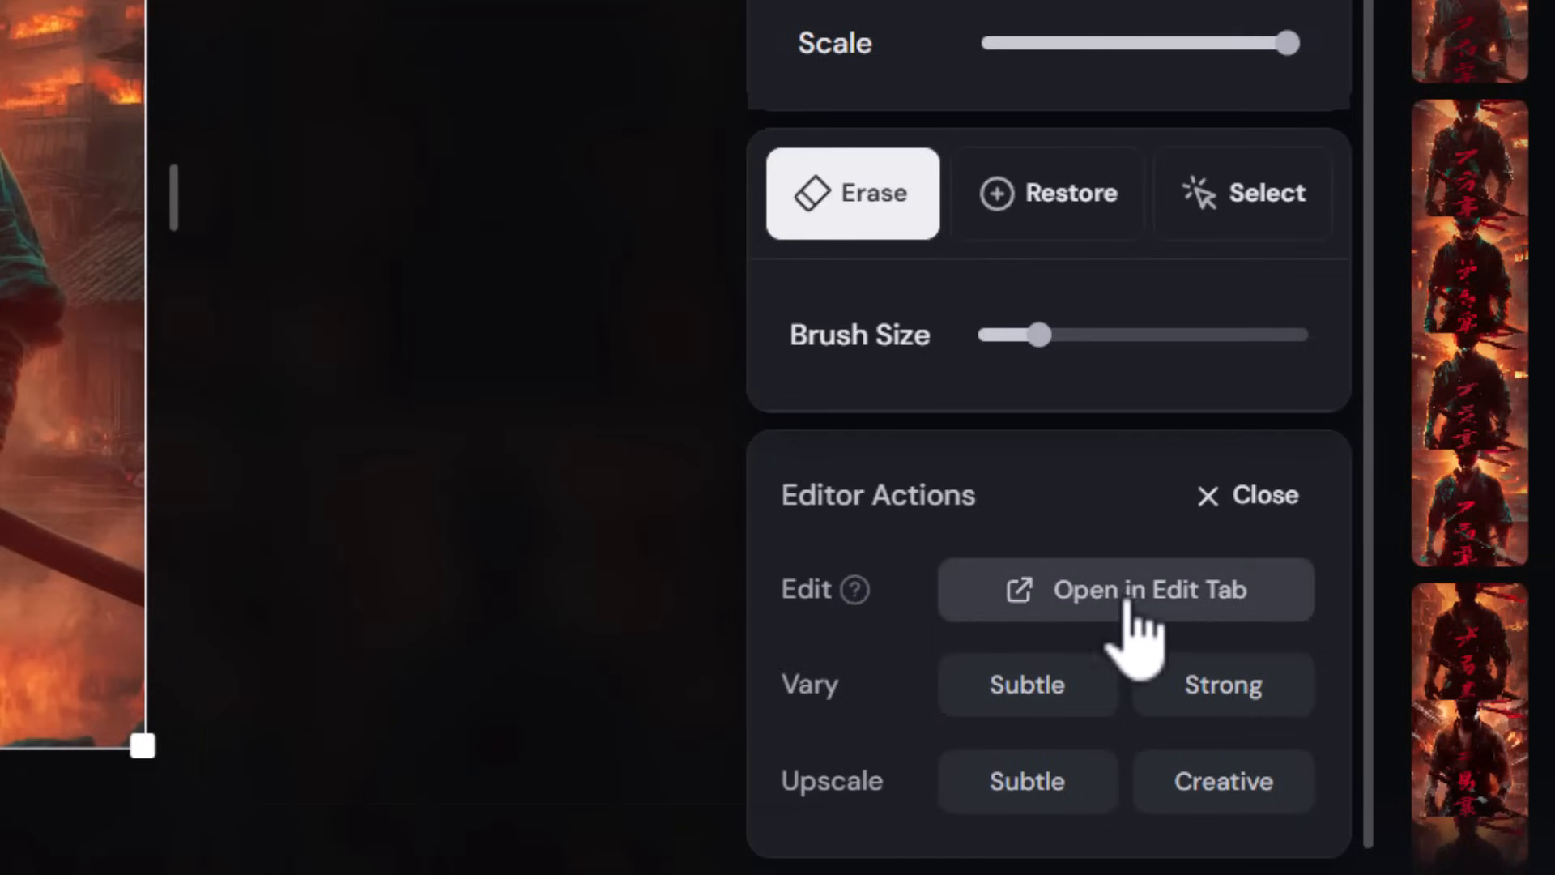
click(1151, 589)
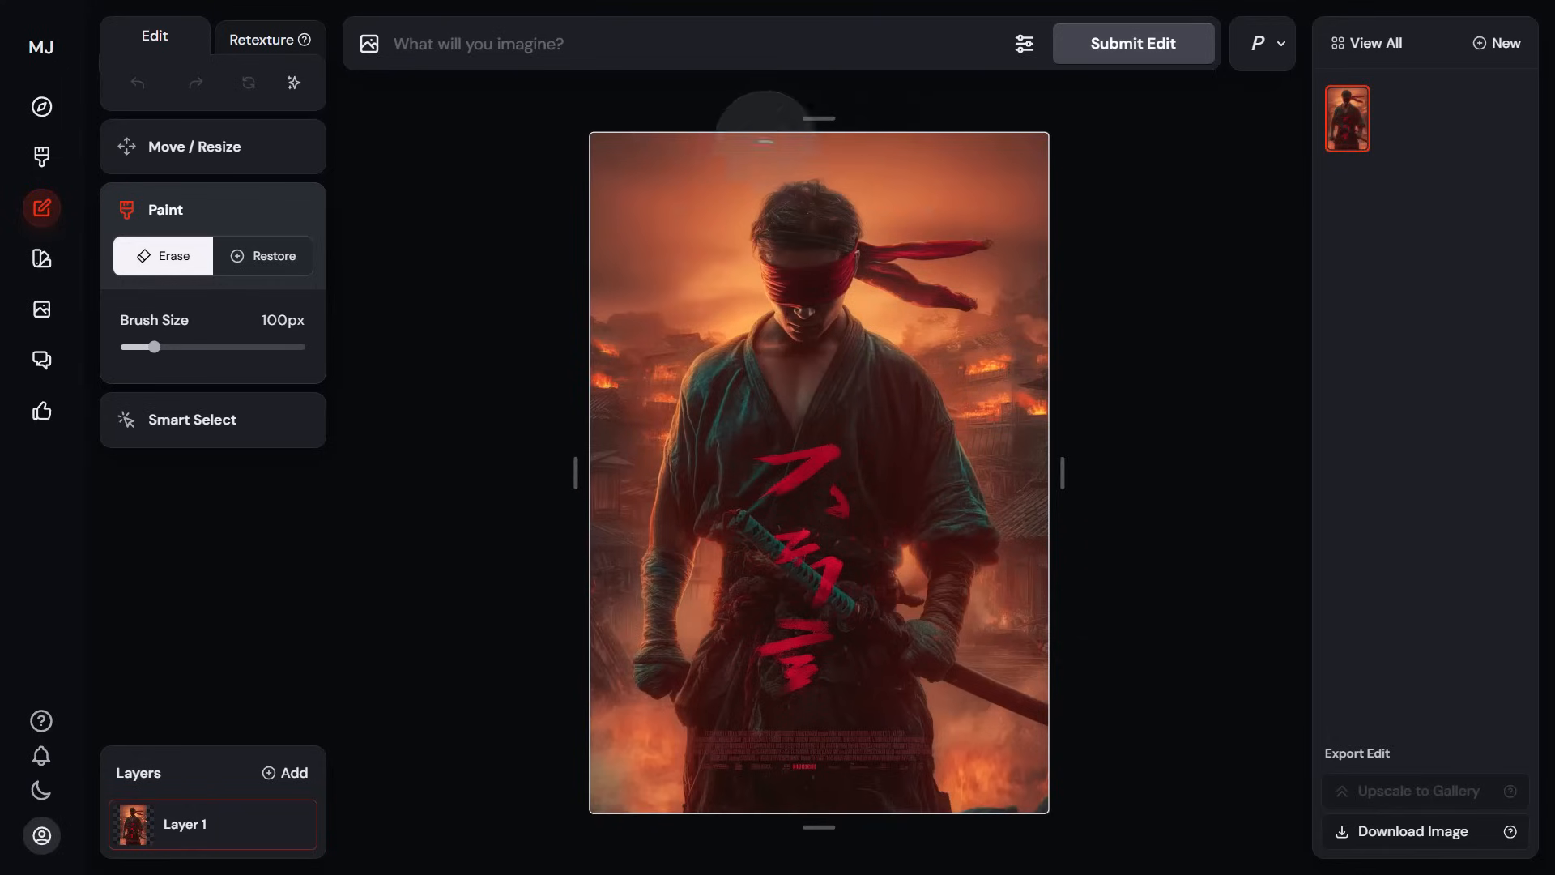
click(211, 154)
drag(589, 132, 705, 299)
drag(845, 499, 785, 425)
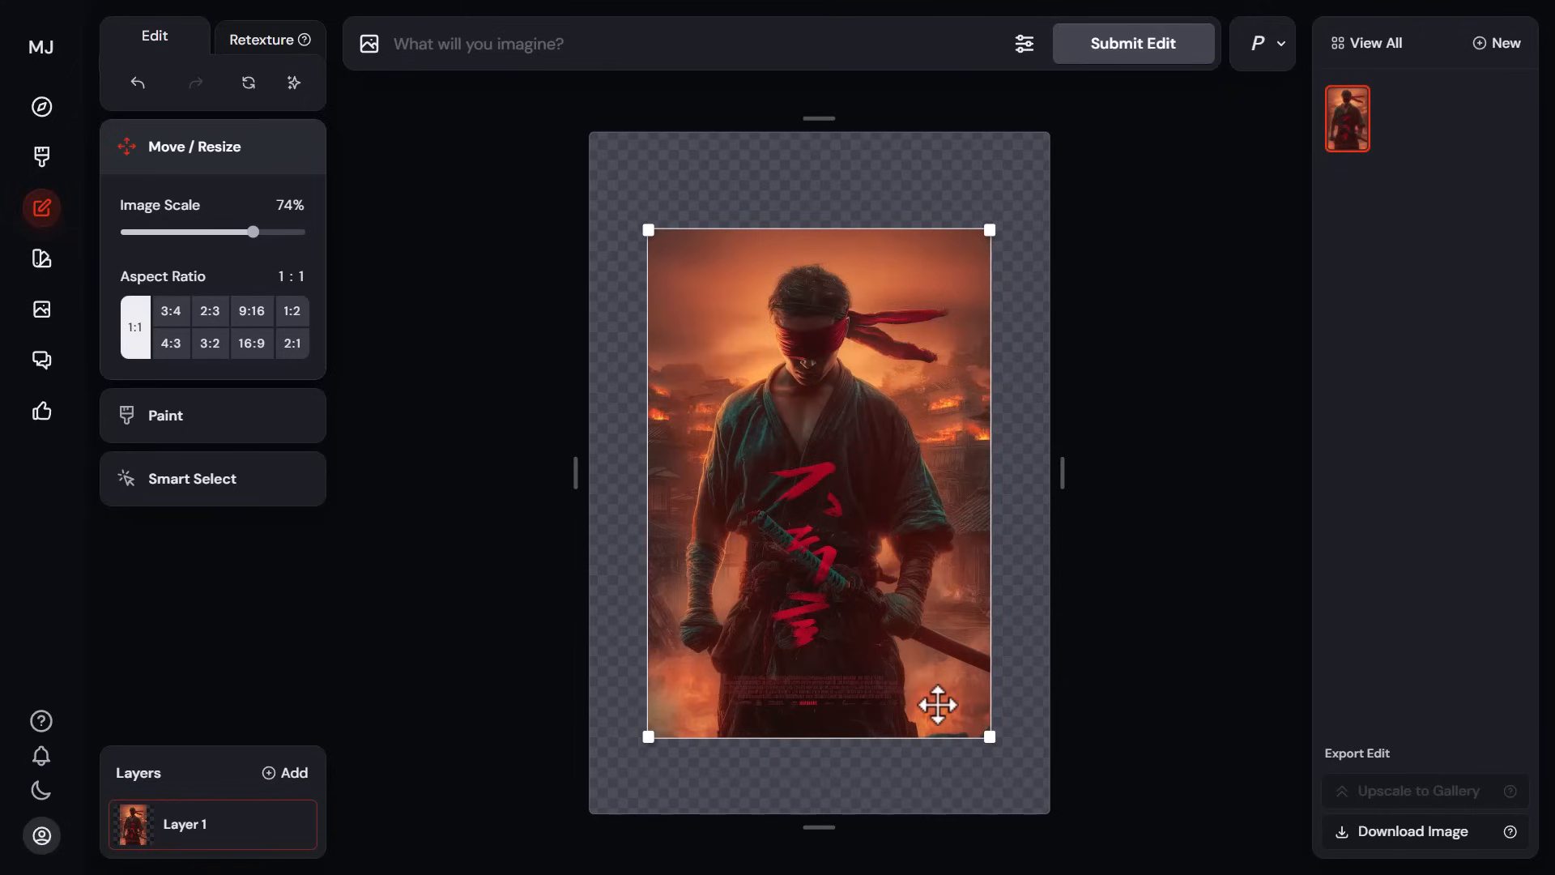
Erase the red lettering on the robe and the credits text at the poster's base with a 50 px brush
click(172, 416)
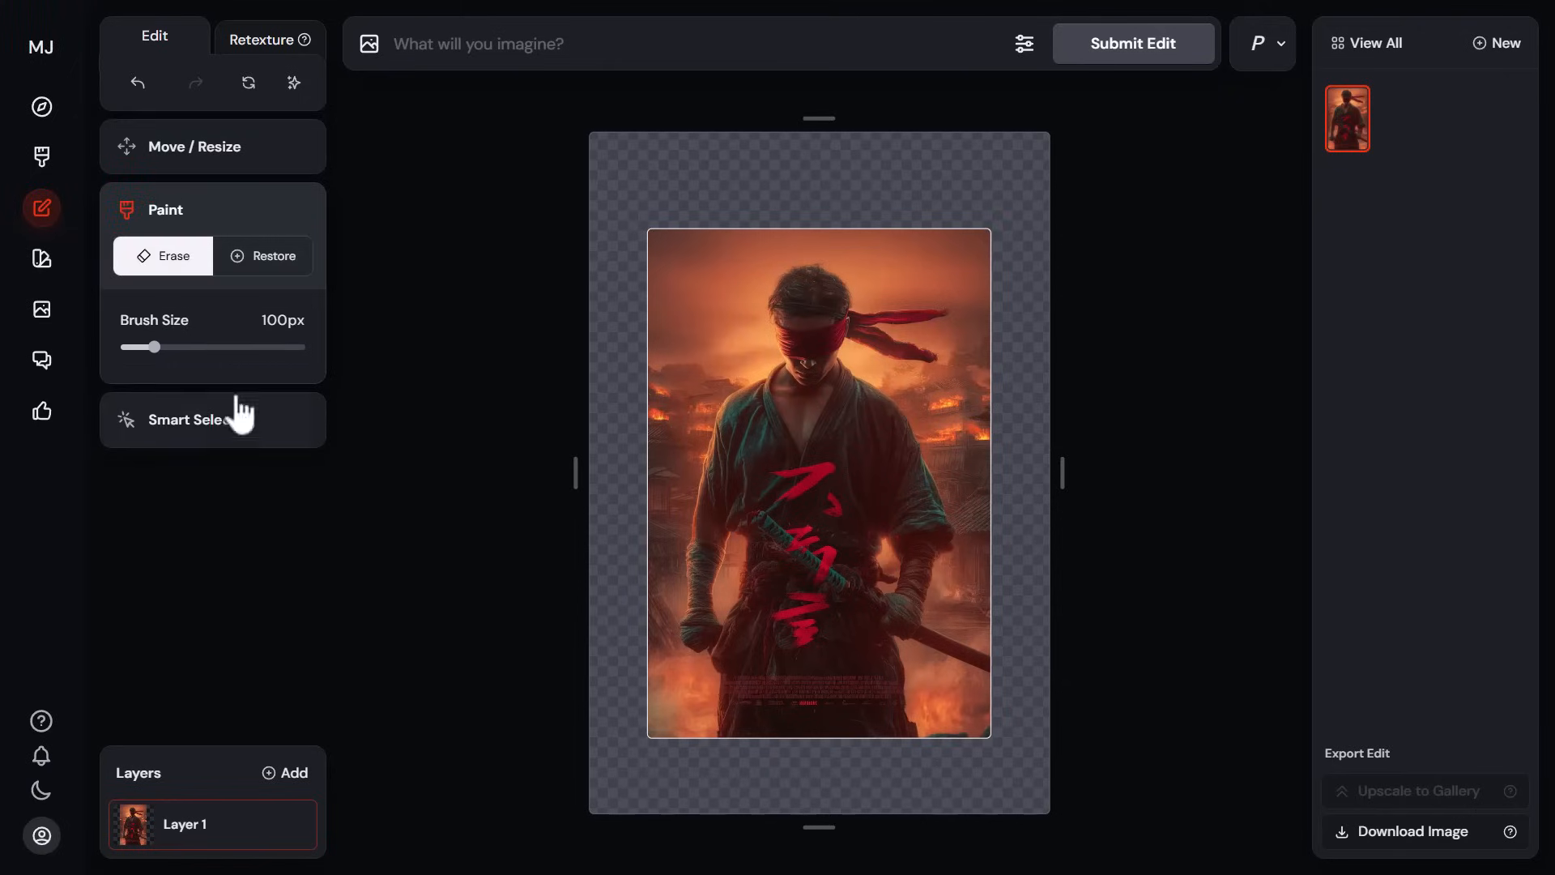
drag(154, 347, 136, 348)
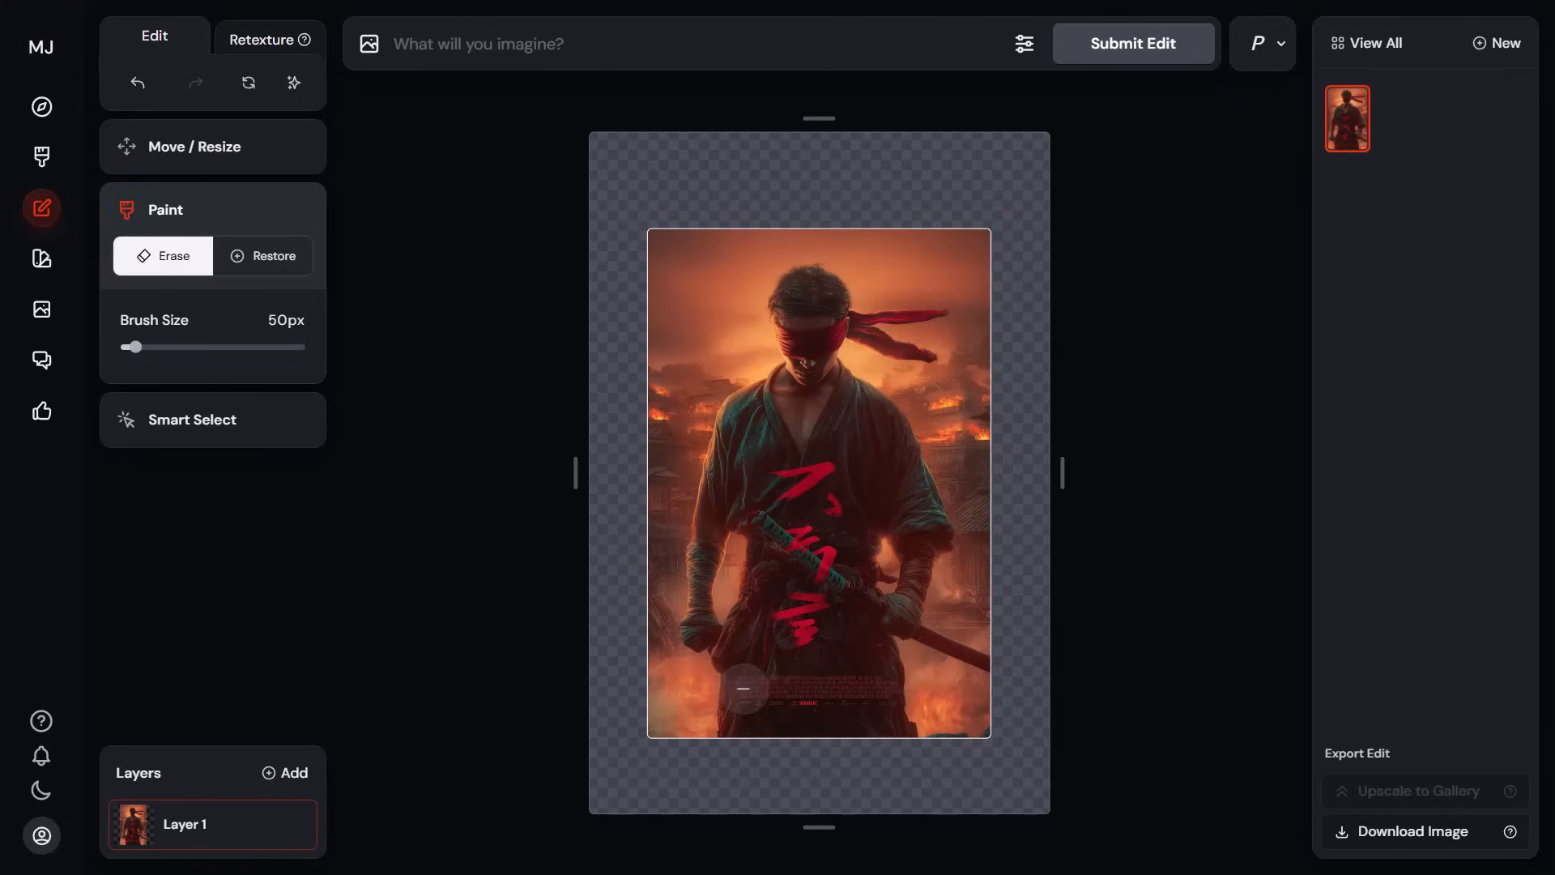
drag(743, 687, 880, 693)
drag(800, 641, 807, 614)
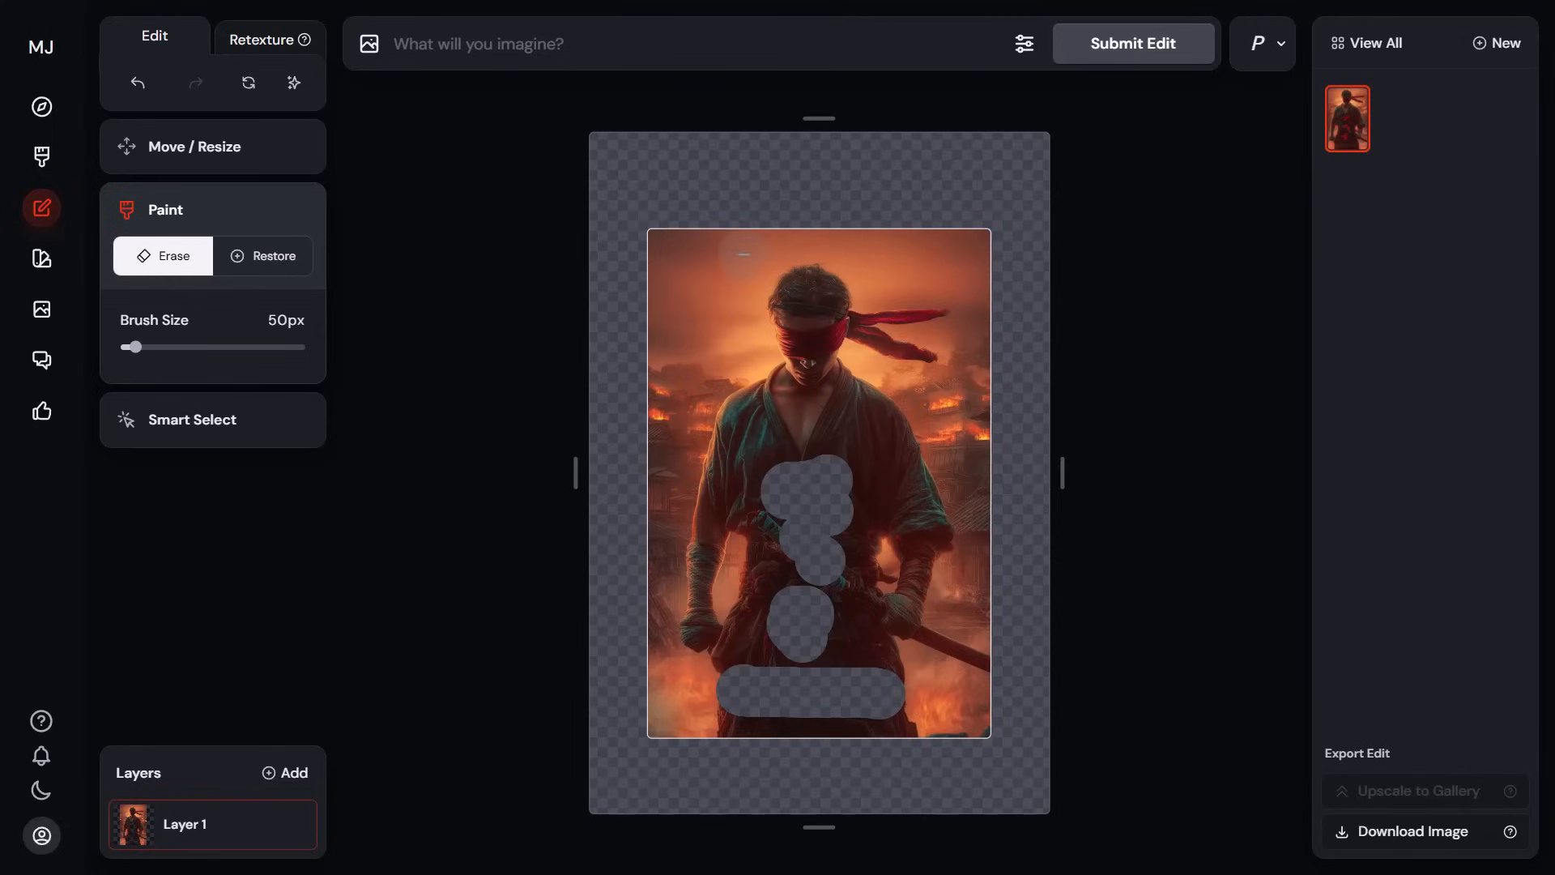
Erase the sky and outer background around the warrior with a brush of about 115 px
drag(135, 348, 160, 348)
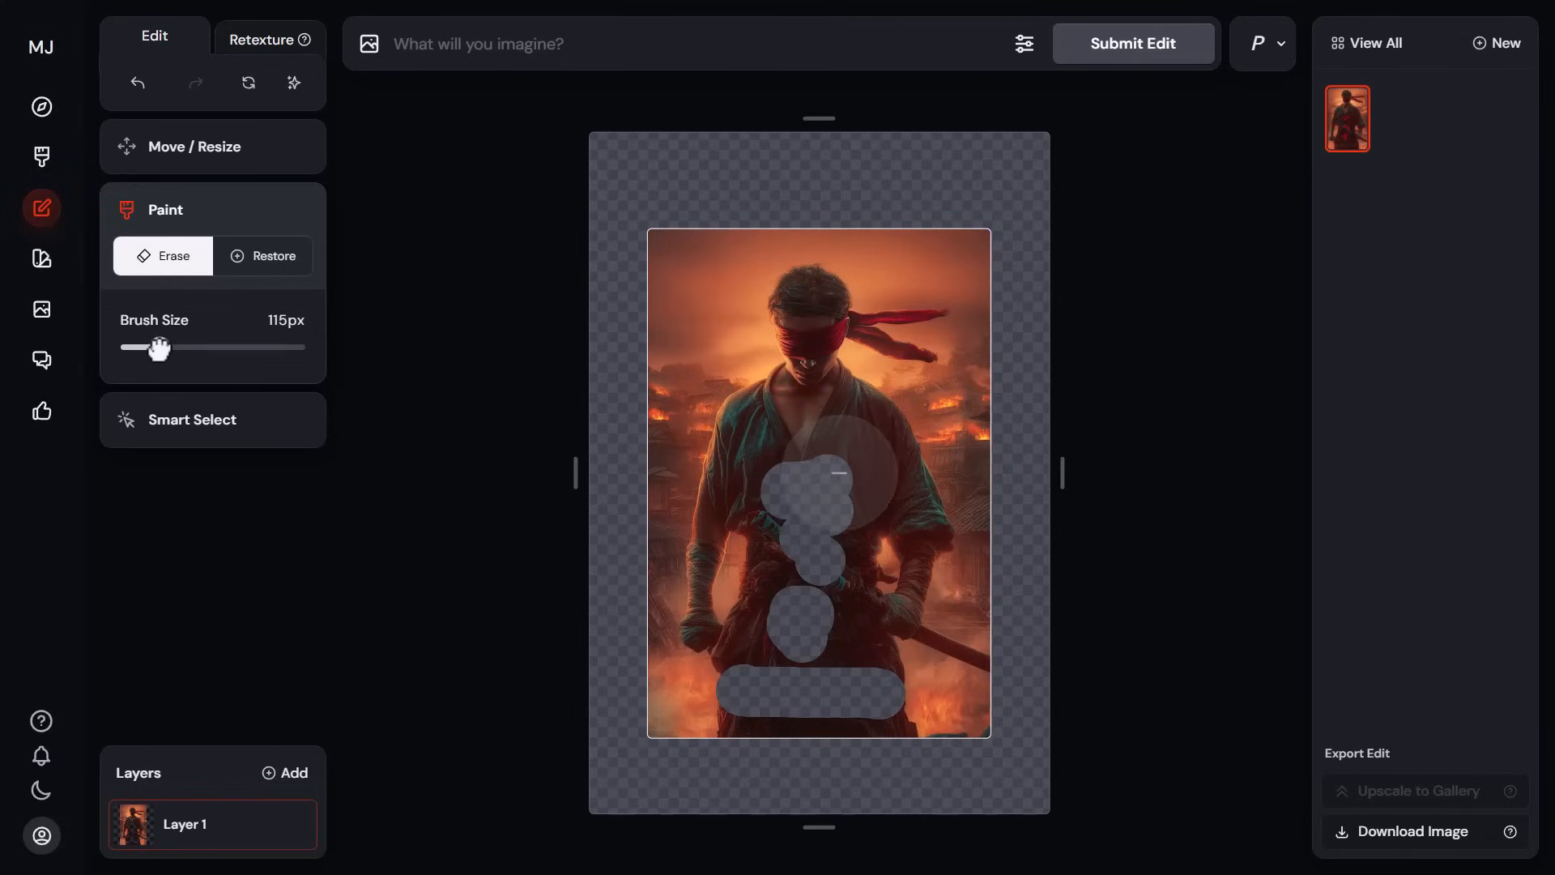
mouse_move(693, 266)
mouse_down()
mouse_move(702, 237)
mouse_move(774, 198)
mouse_up()
mouse_move(772, 11)
mouse_down()
mouse_move(1145, 392)
mouse_move(556, 757)
mouse_move(604, 405)
mouse_up()
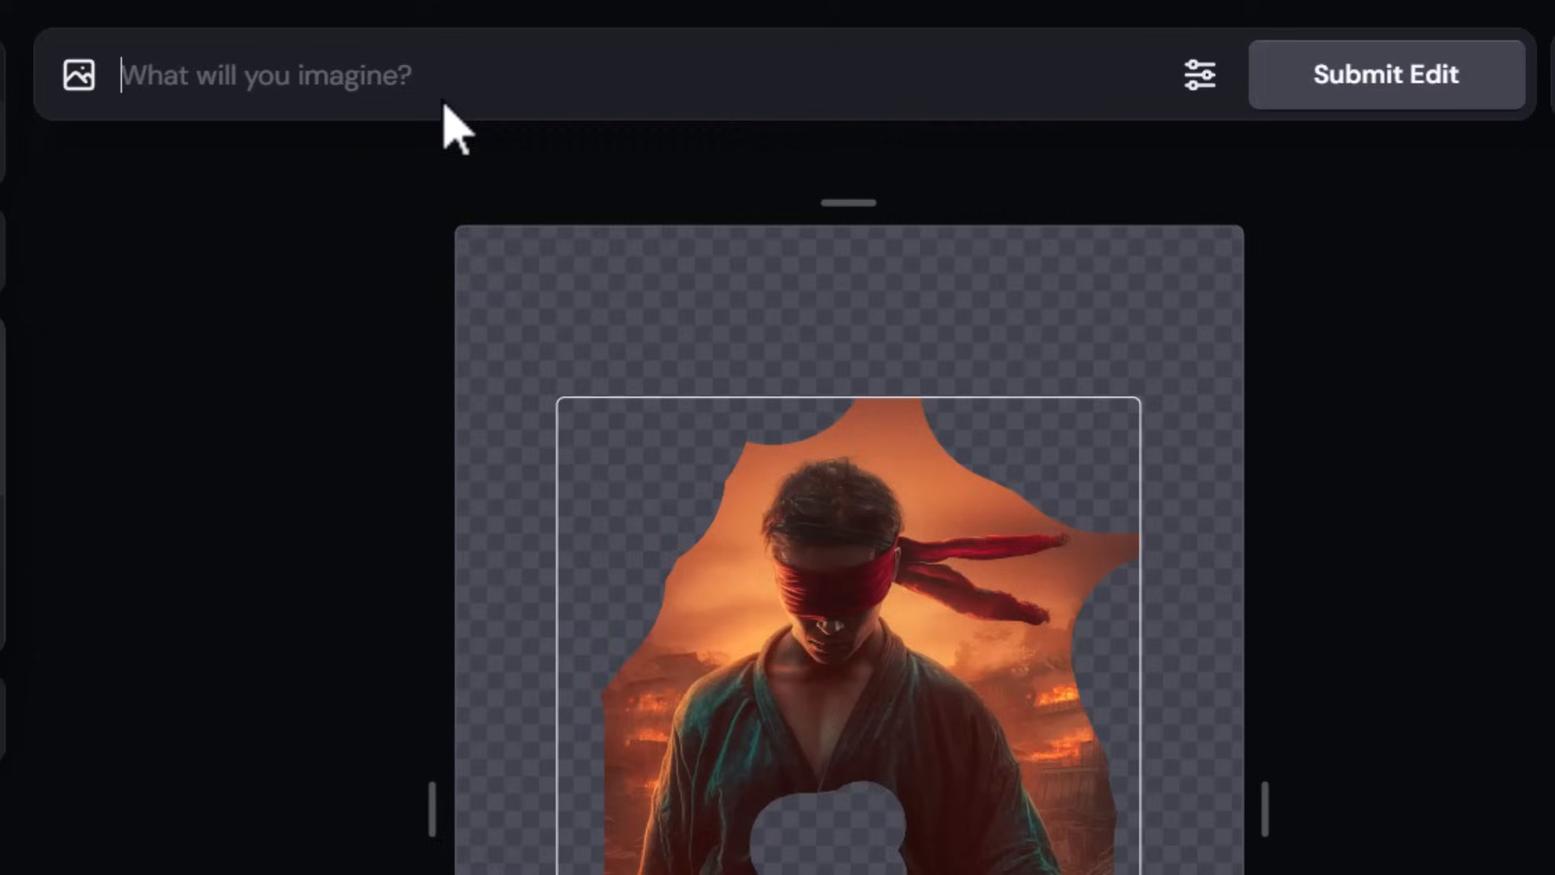
Submit the edit with the prompt "a japanese warrior, a burning village in the background with a strong teal colored tint"
text(a japanese warrior, a burning village in the background with a strong teal colored tint)
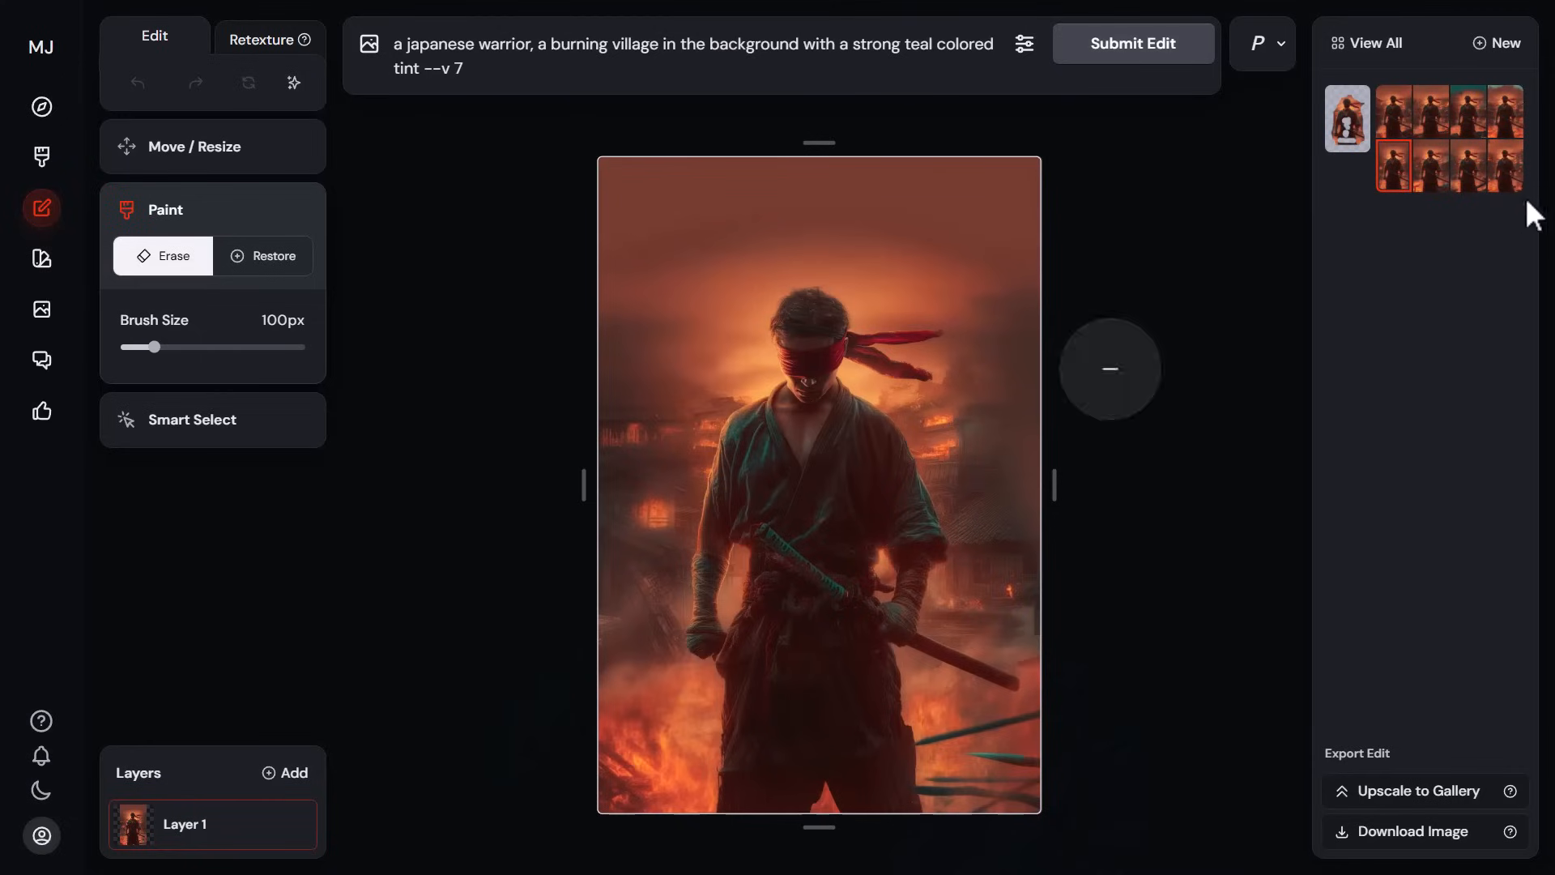
Compare the generated edit variations for teal tint in the background and clean removal of the lettering
click(1434, 178)
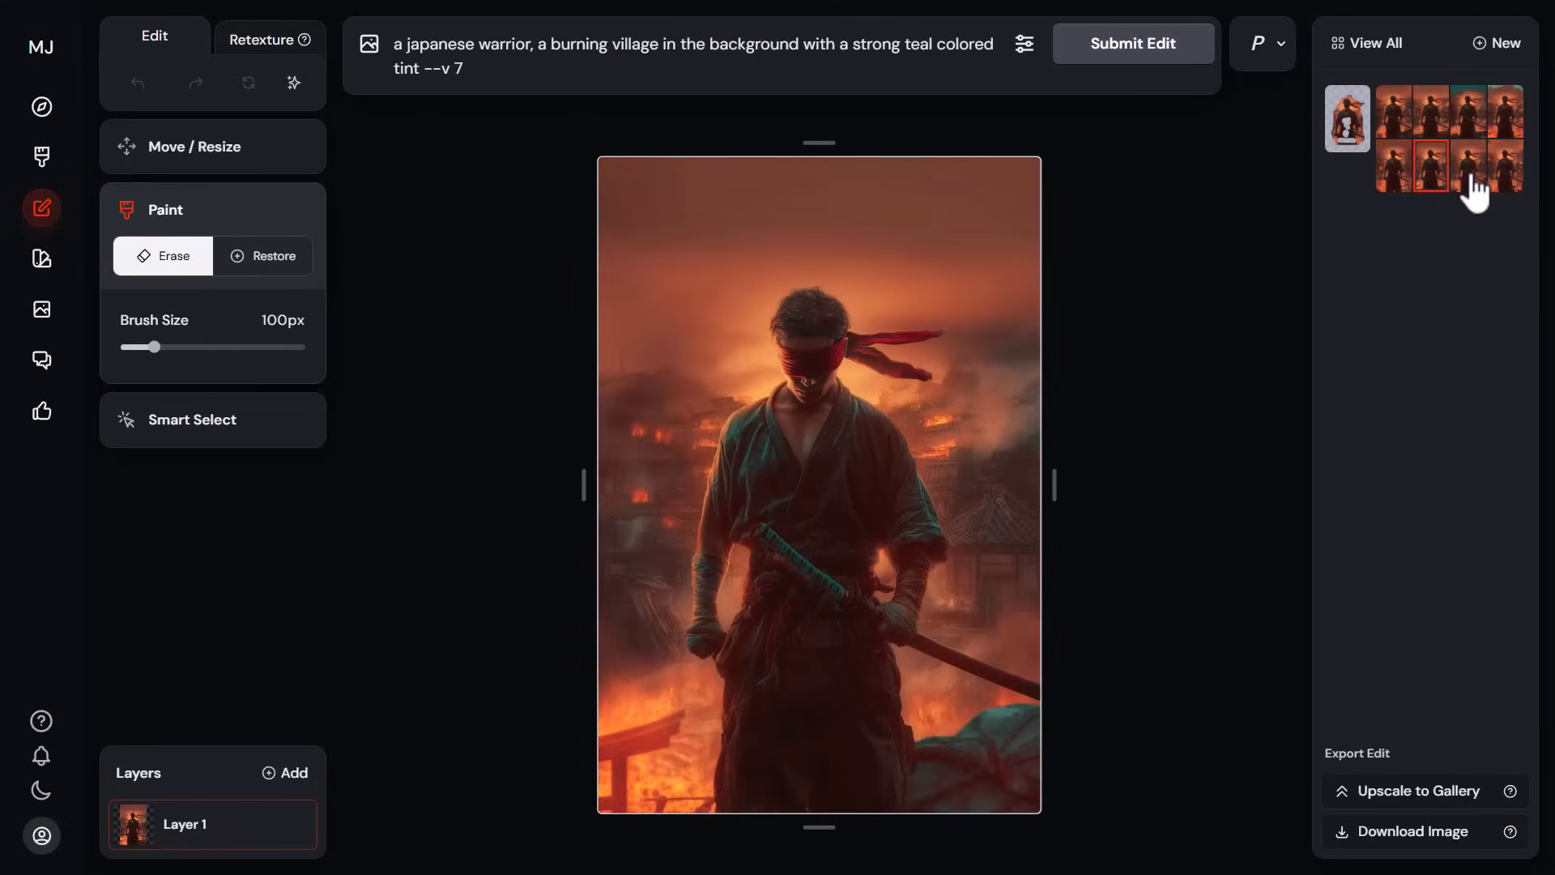
click(1470, 174)
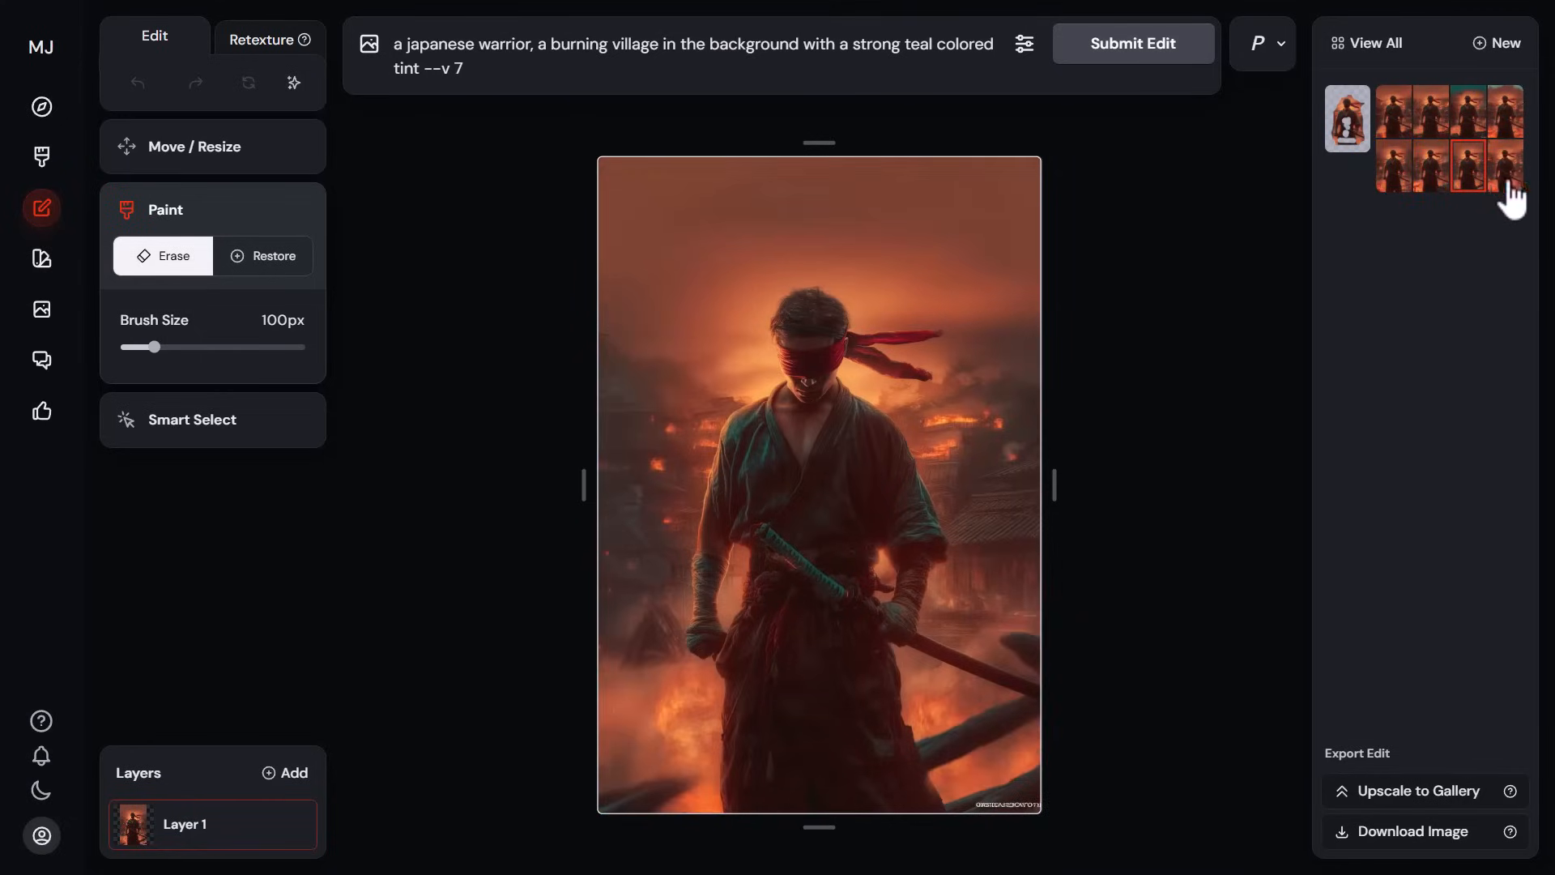
click(1403, 117)
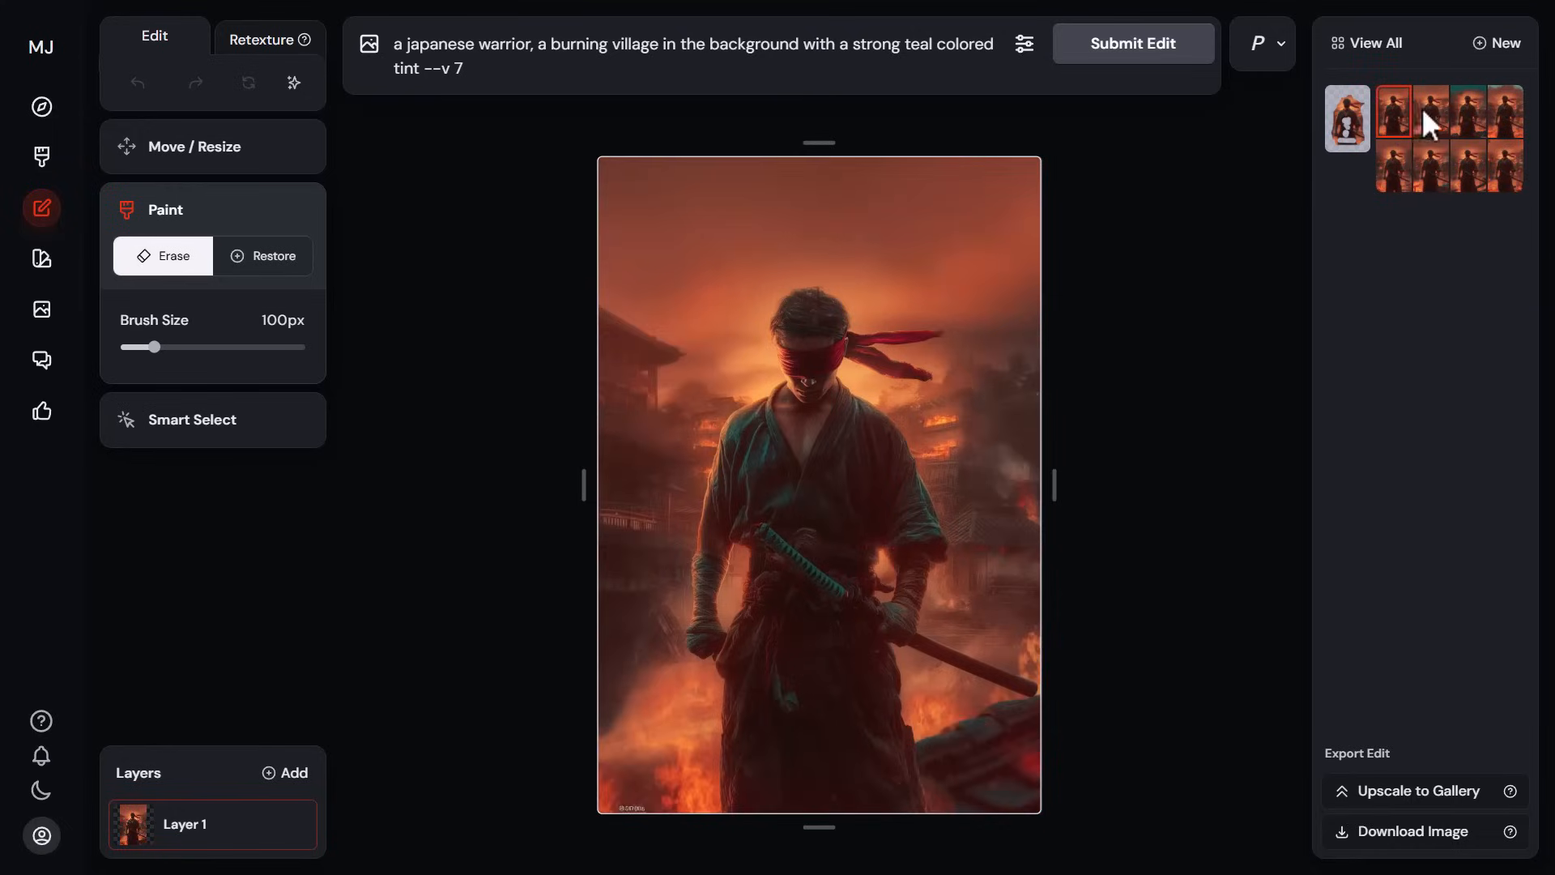
click(1471, 121)
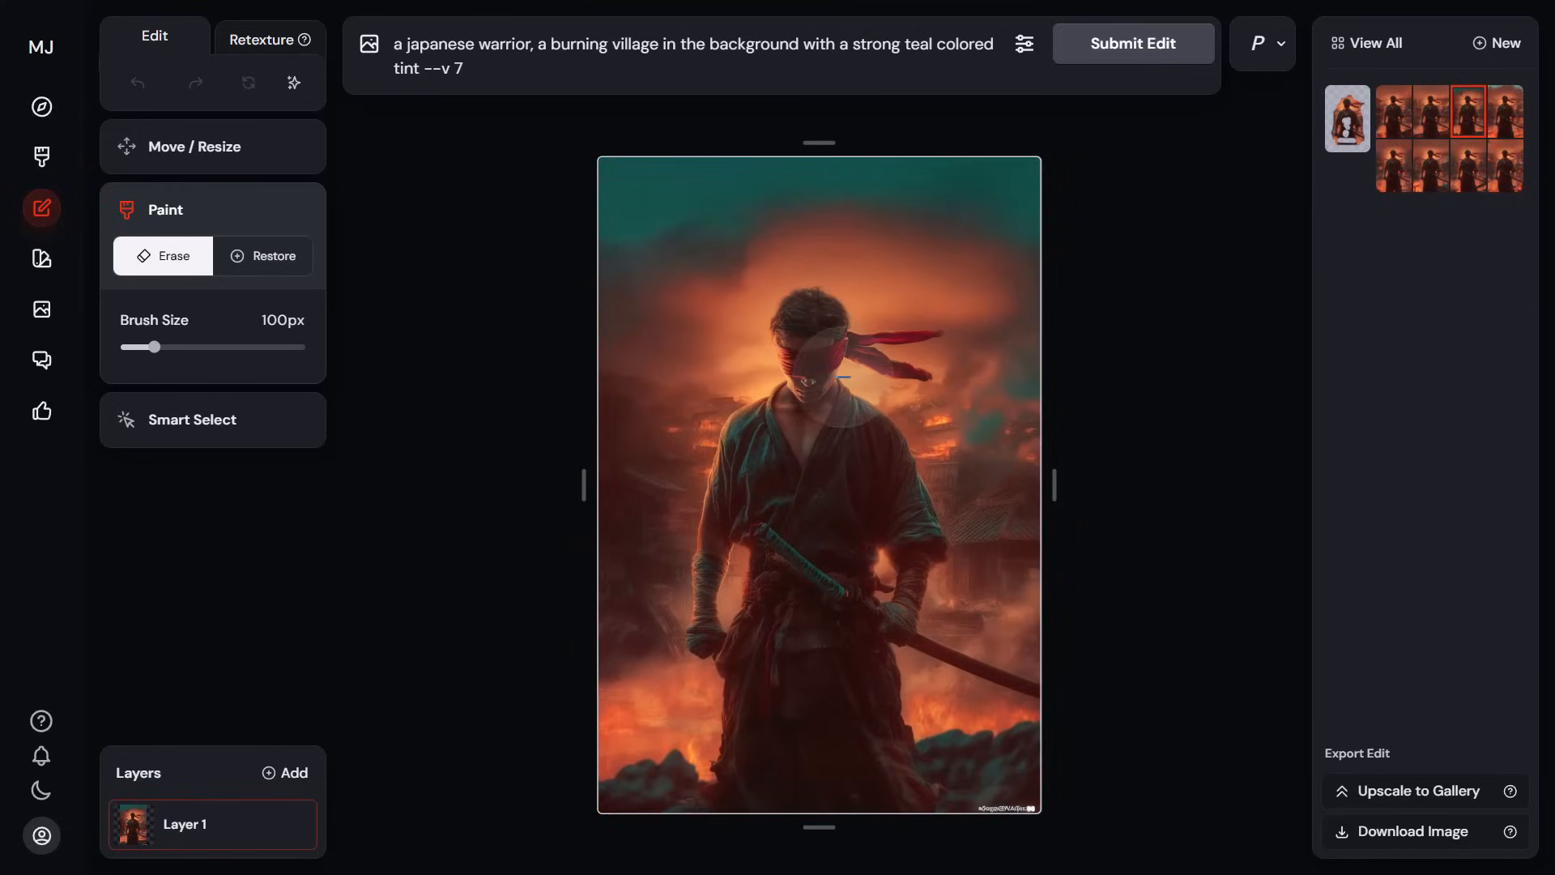
Submit the same edit again, compare the new variations, and select the earlier one with the dark teal sky and rocks
click(1185, 60)
click(1431, 113)
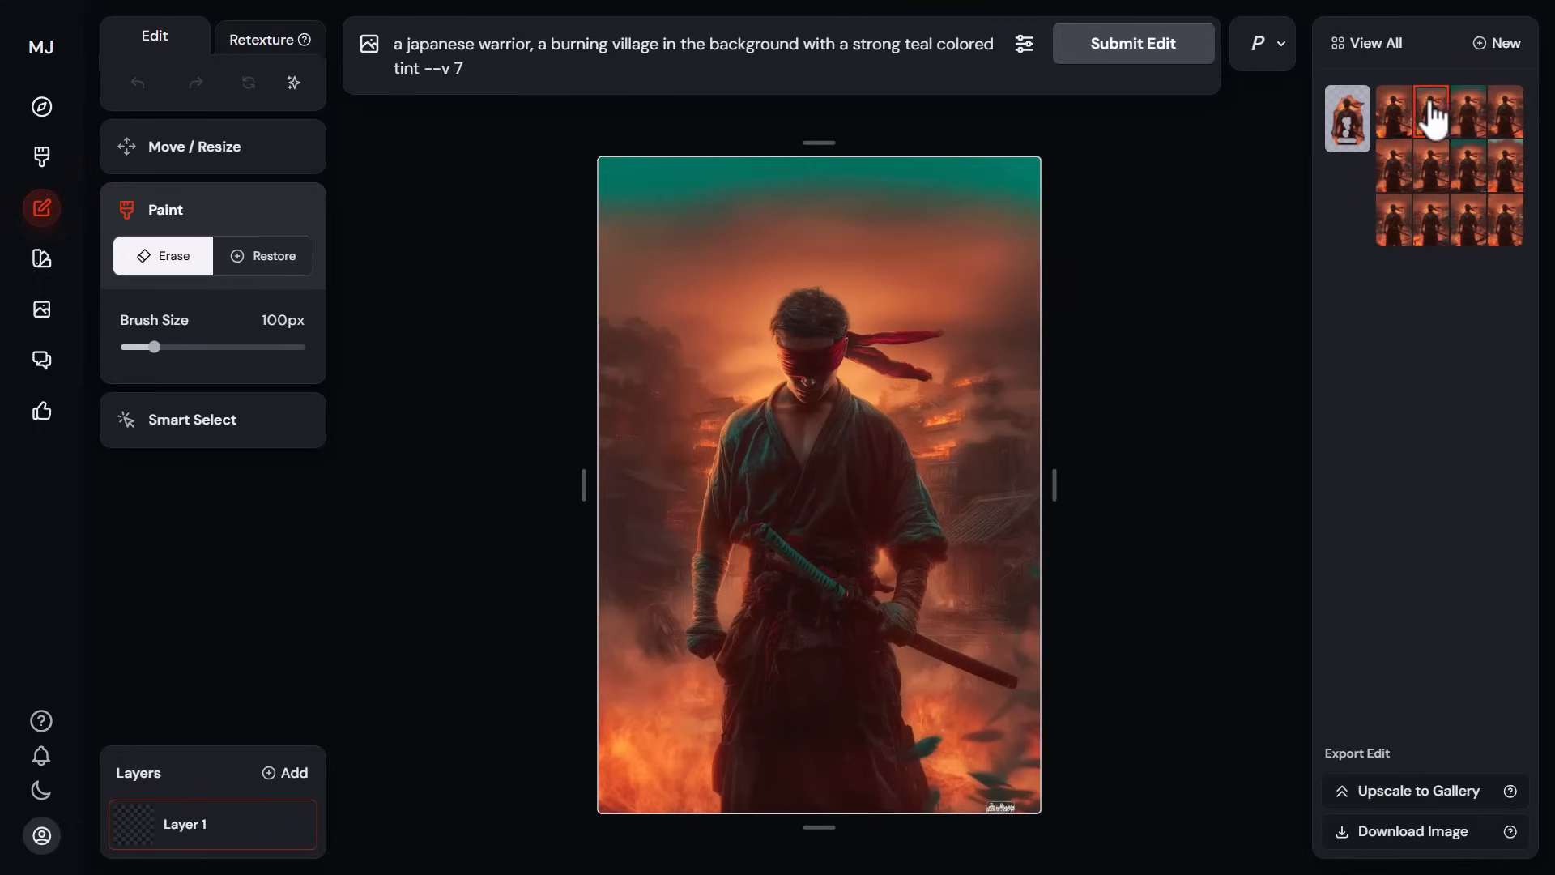
click(1469, 115)
click(1475, 186)
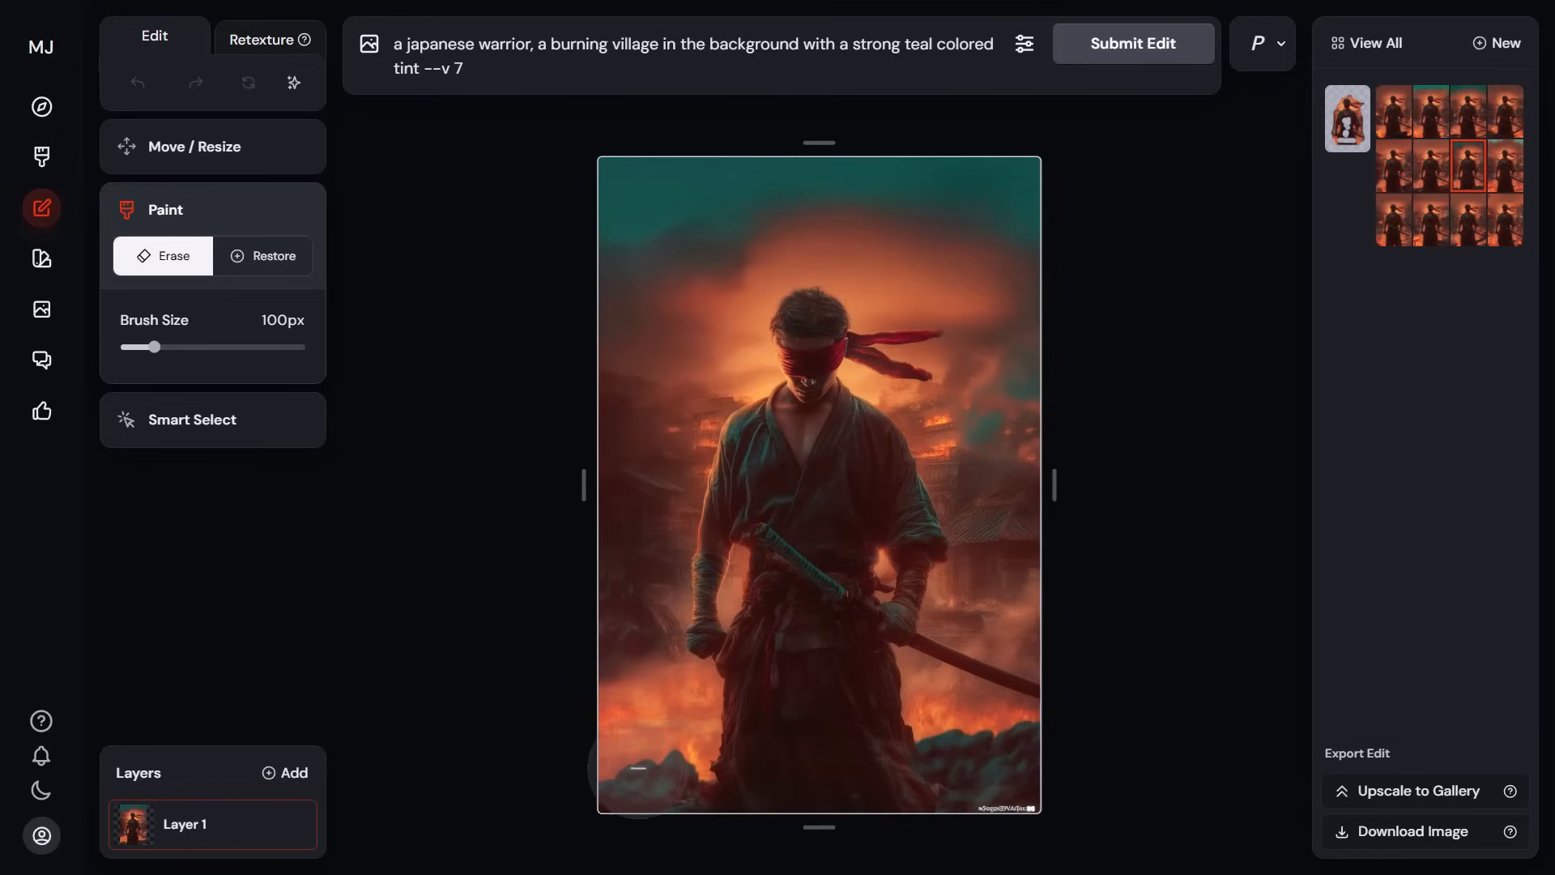
Erase the sky around the warrior's head and the lower background beside him with 100 px and 50 px brushes
mouse_move(684, 764)
mouse_down()
mouse_move(675, 726)
mouse_move(629, 761)
mouse_move(608, 709)
mouse_move(625, 622)
mouse_up()
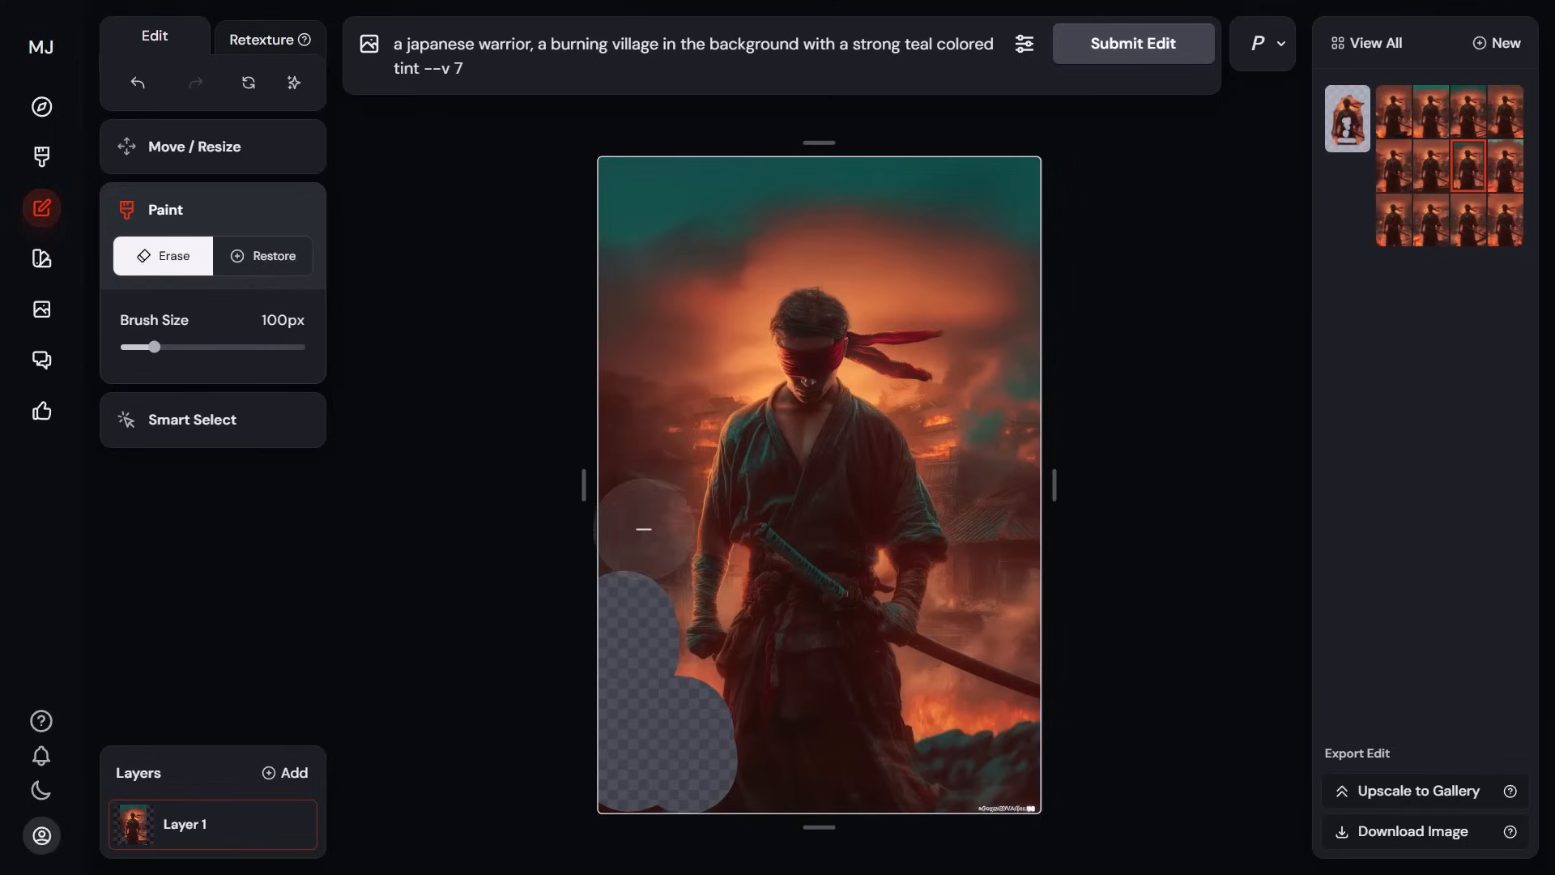
mouse_move(729, 236)
mouse_down()
mouse_move(716, 300)
mouse_move(645, 356)
mouse_move(719, 361)
mouse_move(720, 295)
mouse_move(751, 250)
mouse_move(887, 247)
mouse_move(997, 300)
mouse_up()
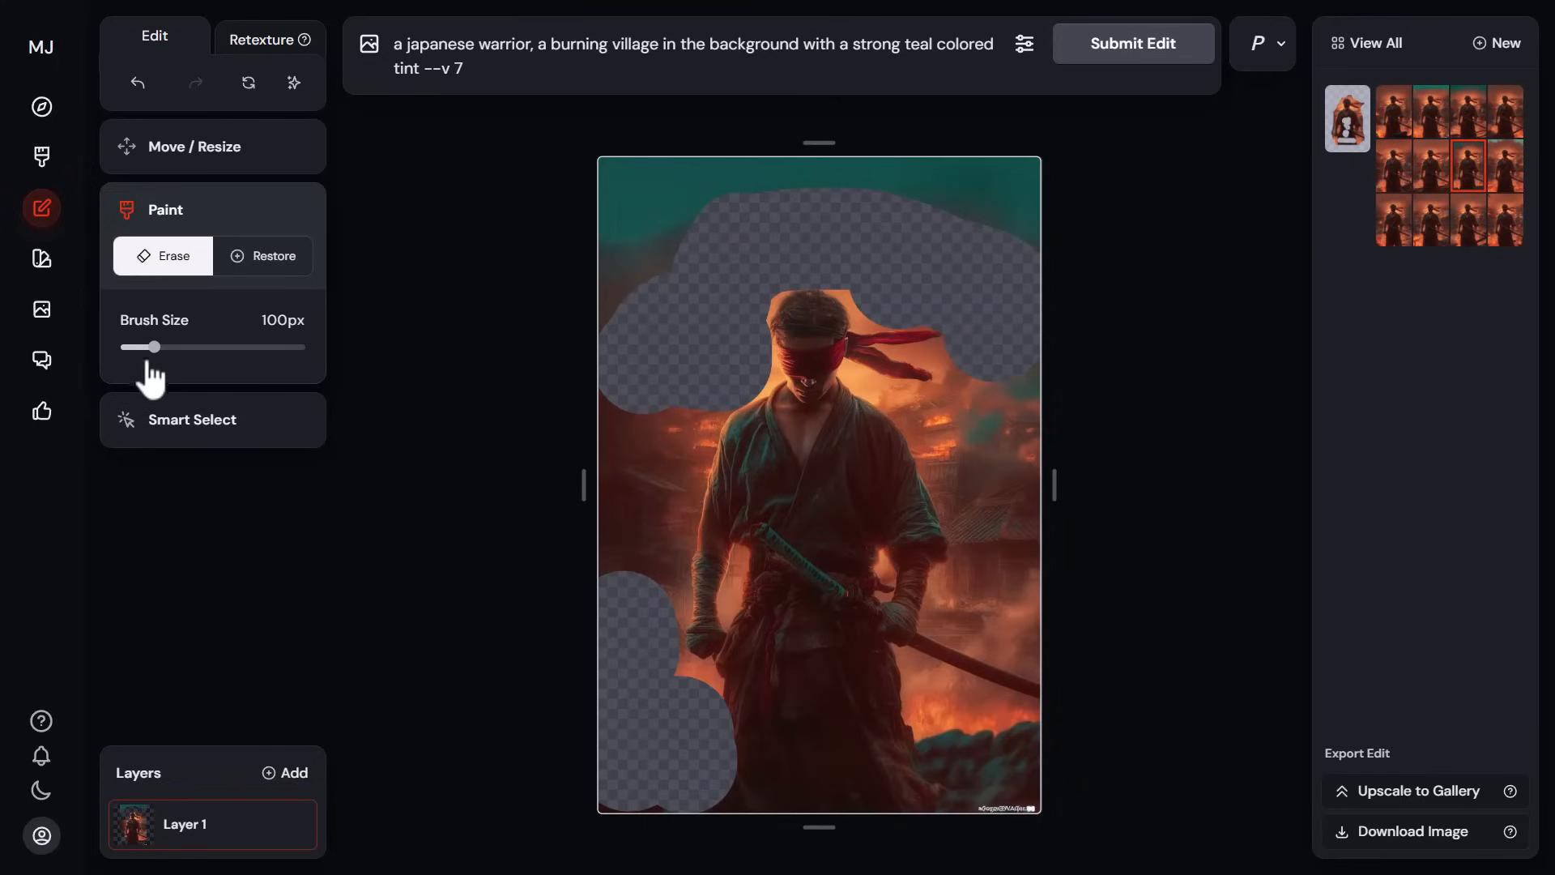
drag(153, 346, 149, 347)
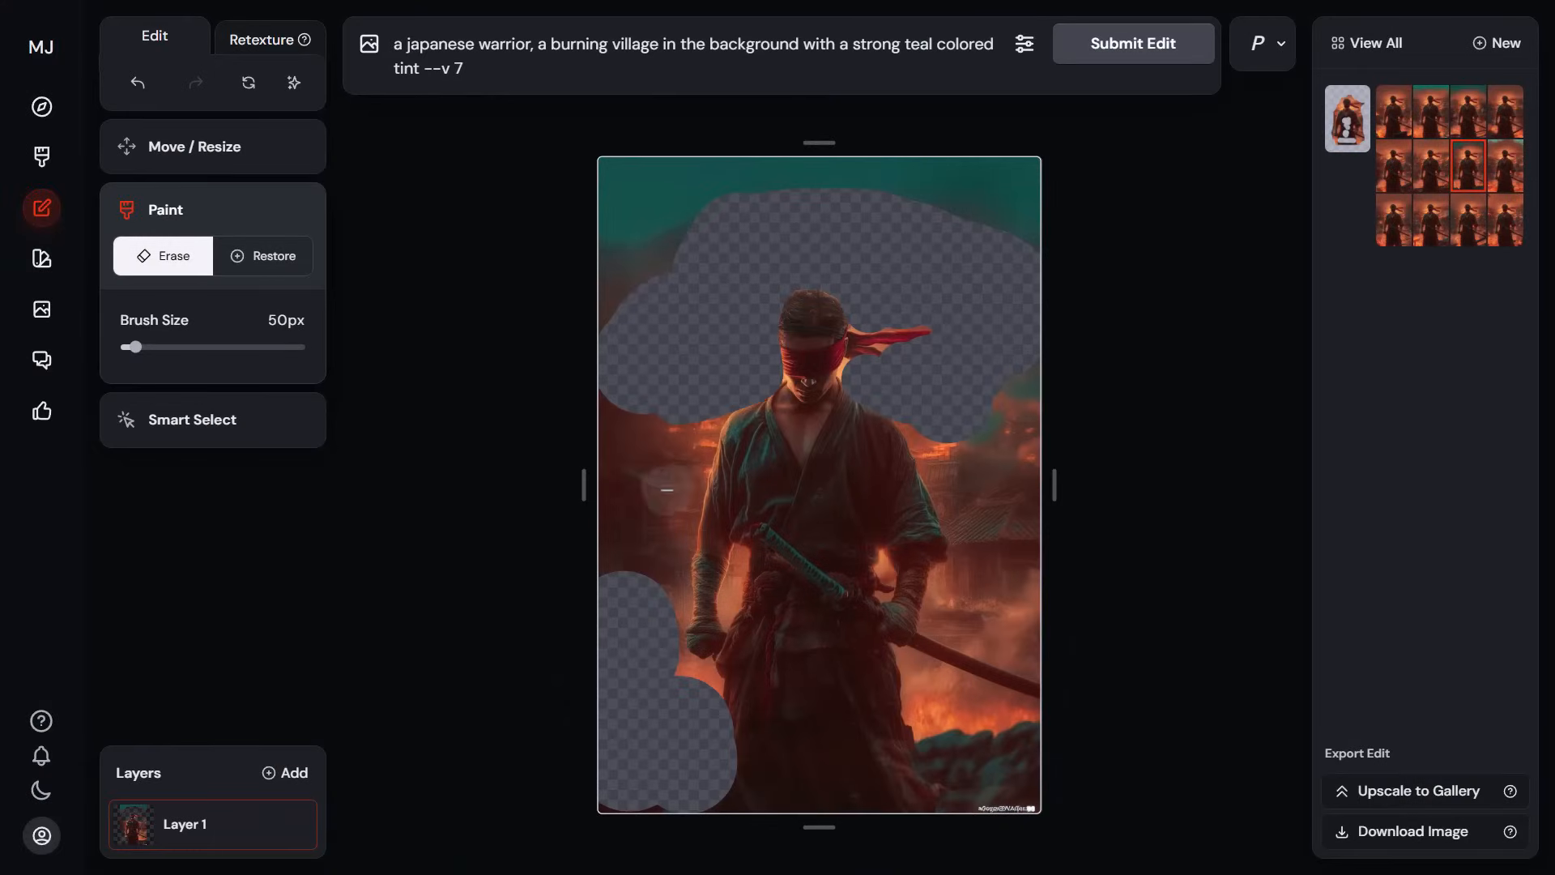
drag(693, 214, 628, 238)
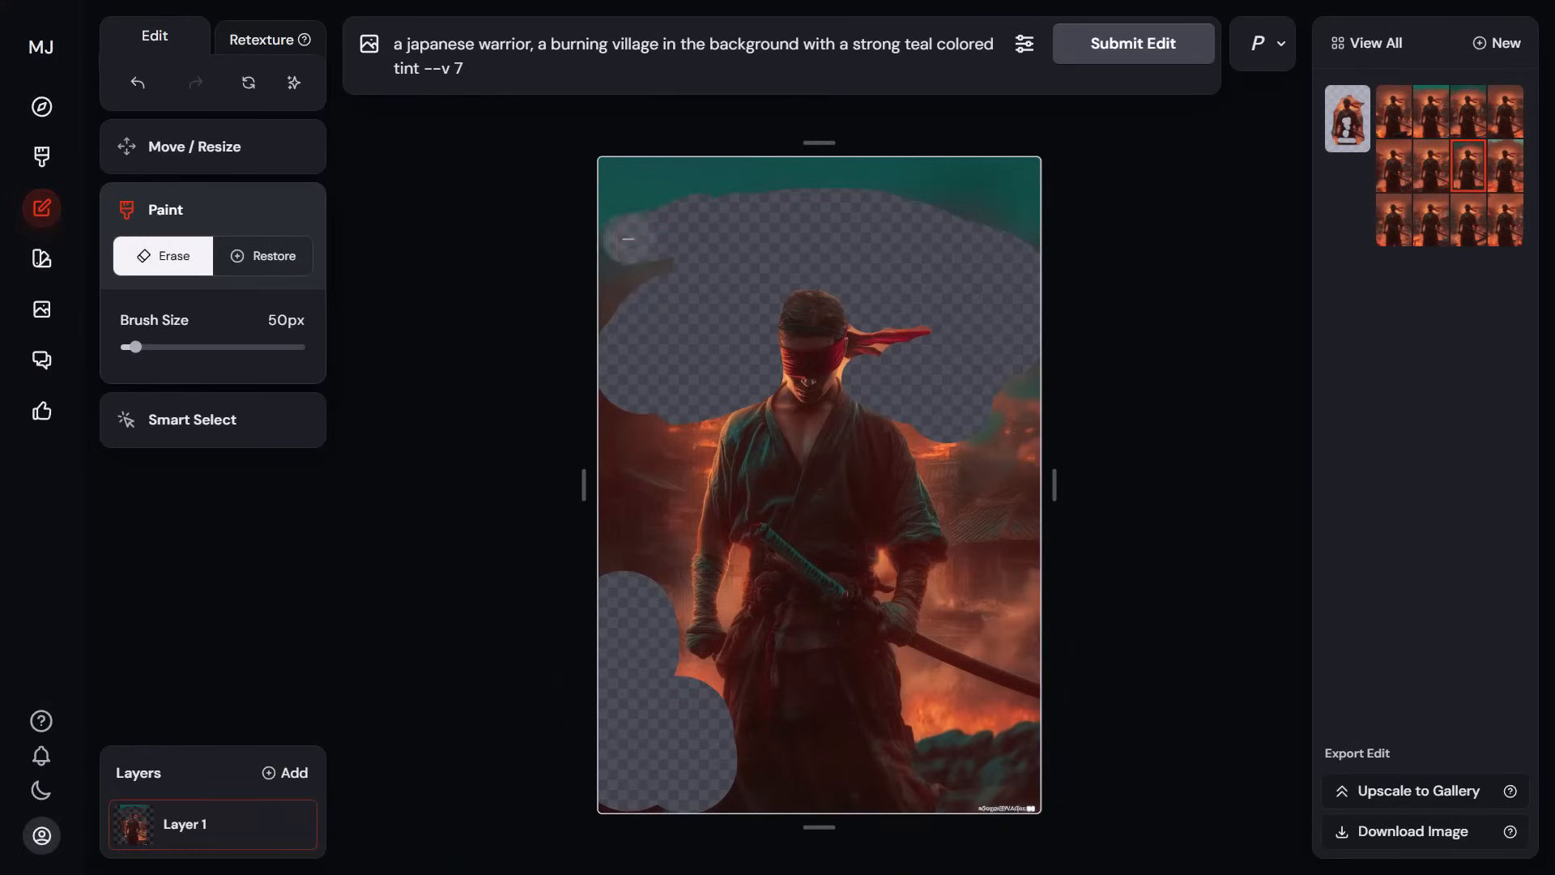
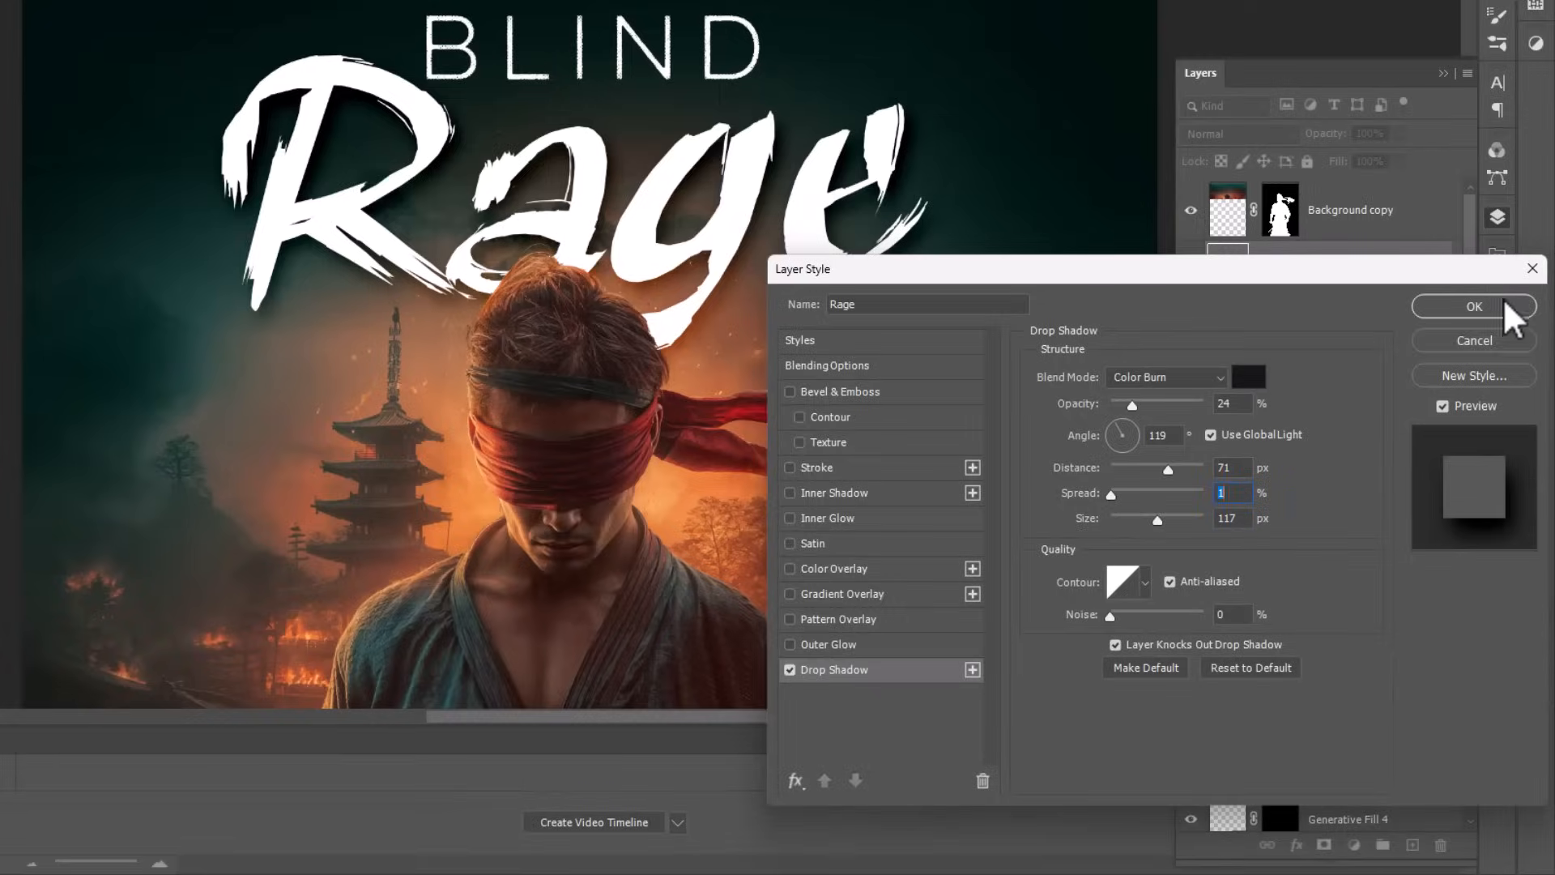
Apply the Rage title's drop shadow with Color Burn, 24% opacity, 71 px distance, 1% spread and 117 px size
click(1505, 303)
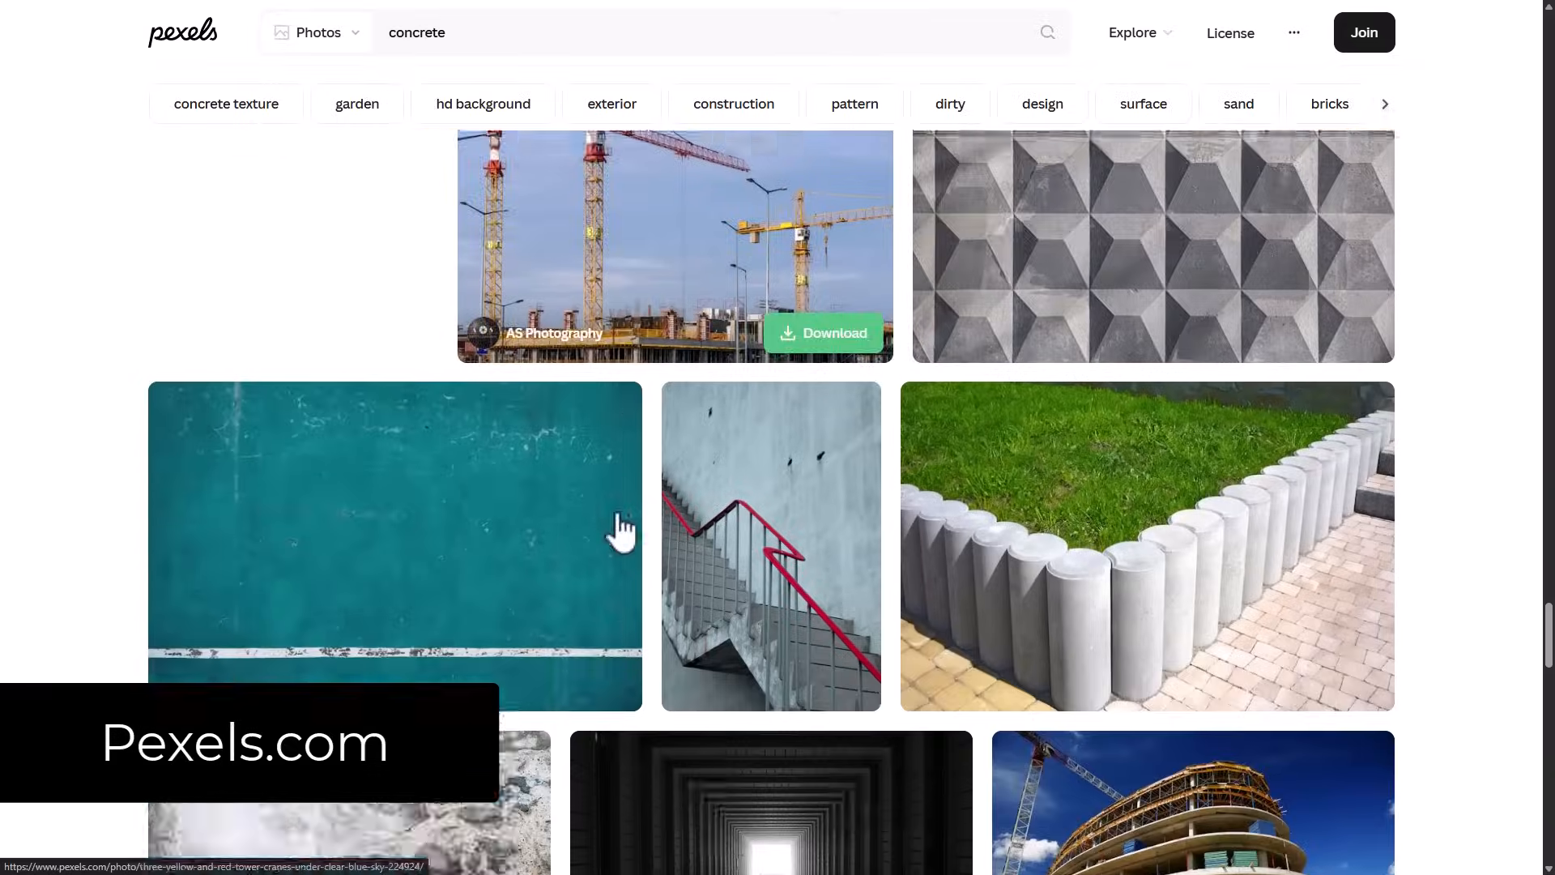
Switch to Pexels and download the teal painted wall photo with the white stripe from the concrete photos
scroll(620, 531, down, 1)
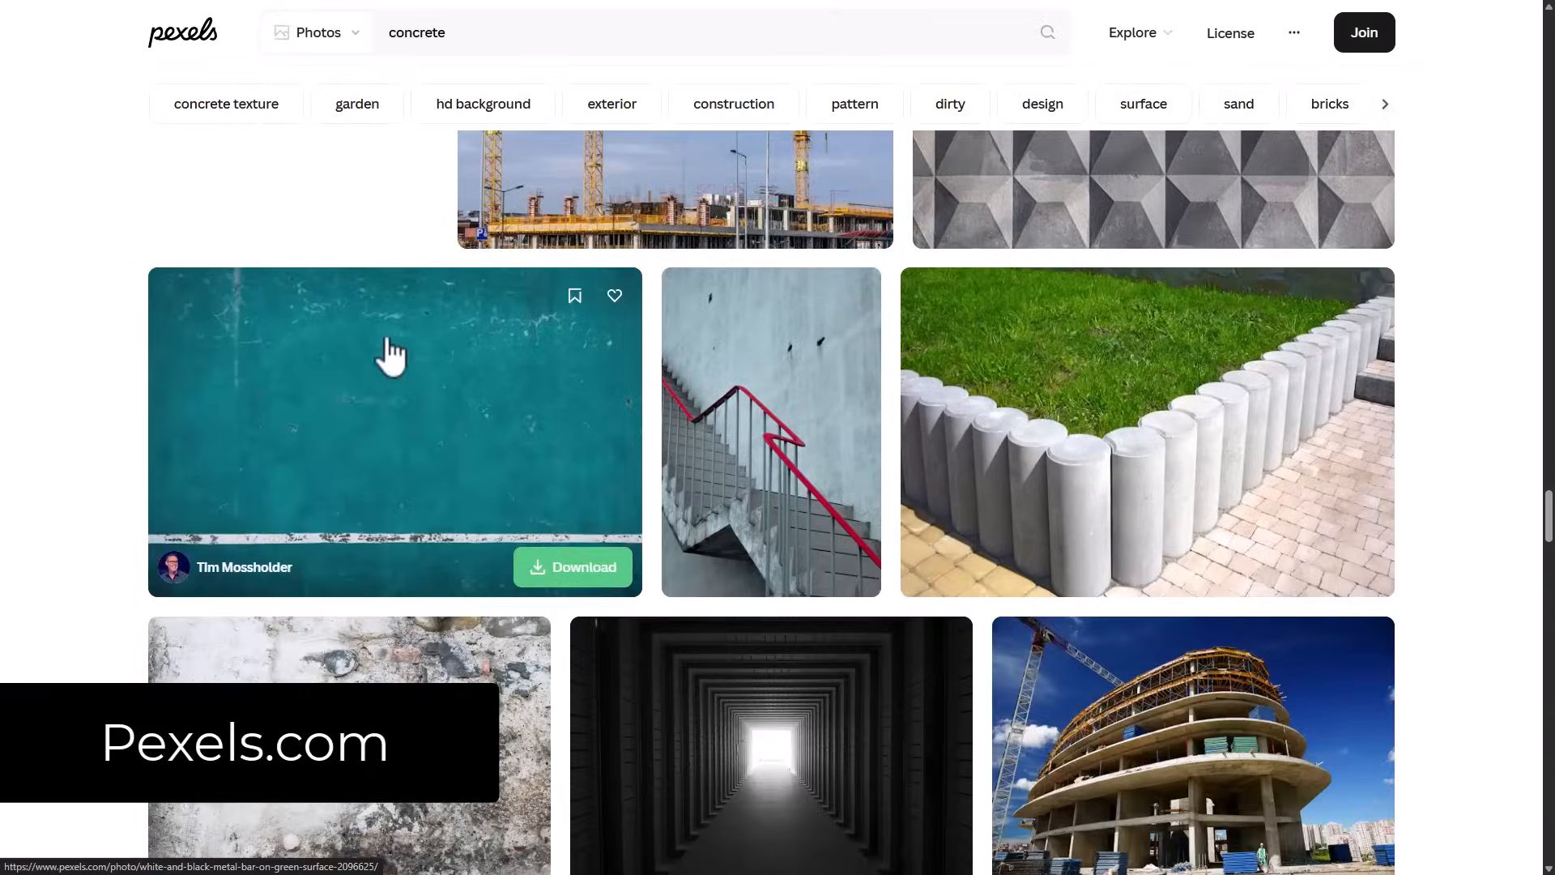
click(389, 357)
click(1381, 81)
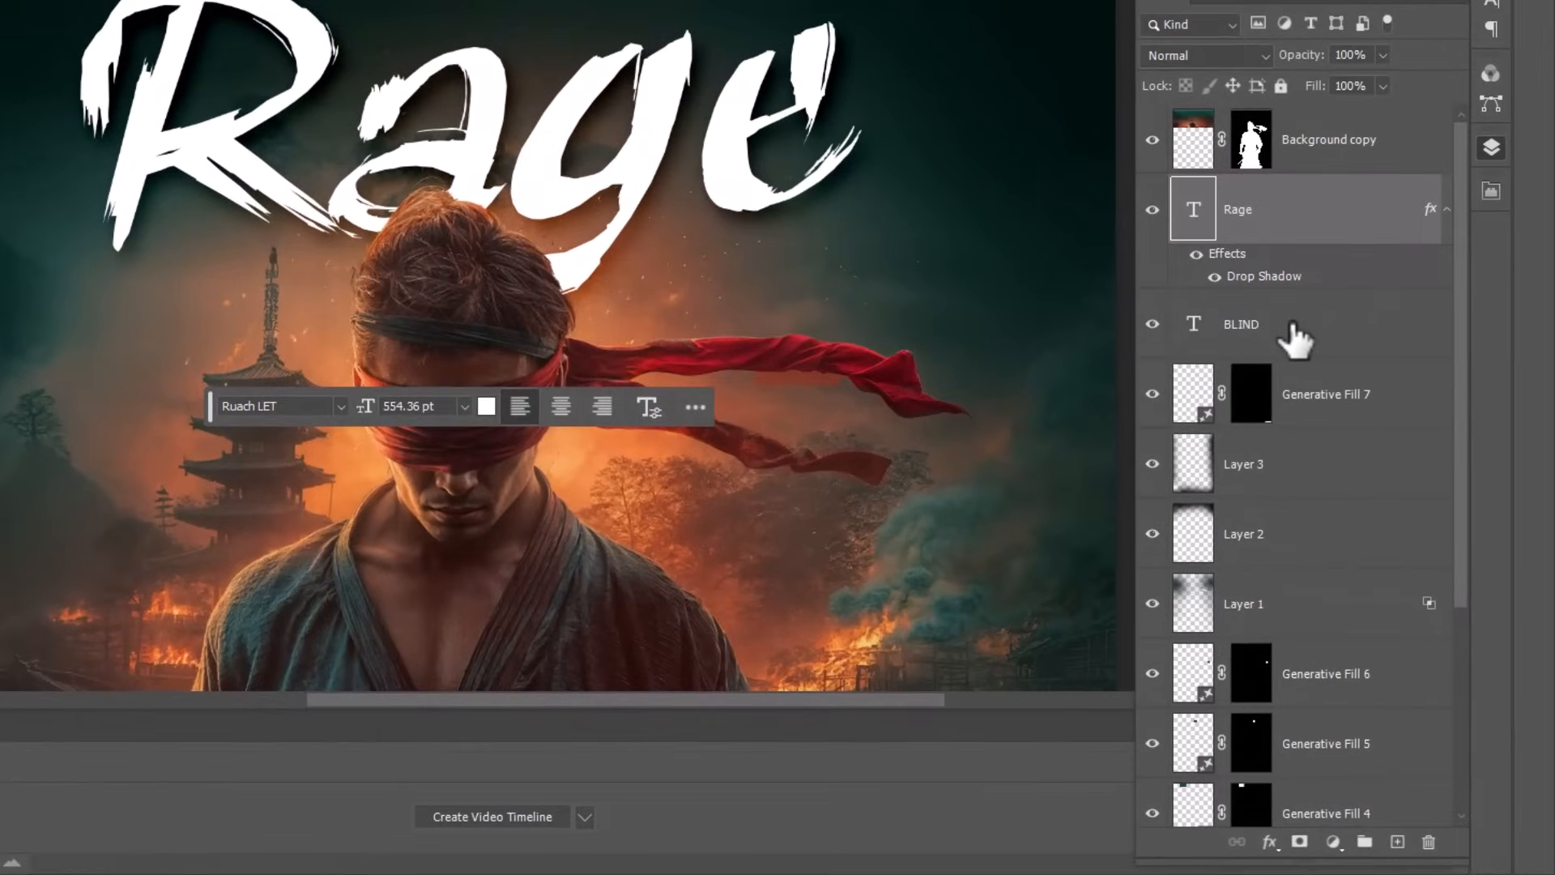
Switch to Photoshop and group the Rage and BLIND text layers
shift+click(1295, 339)
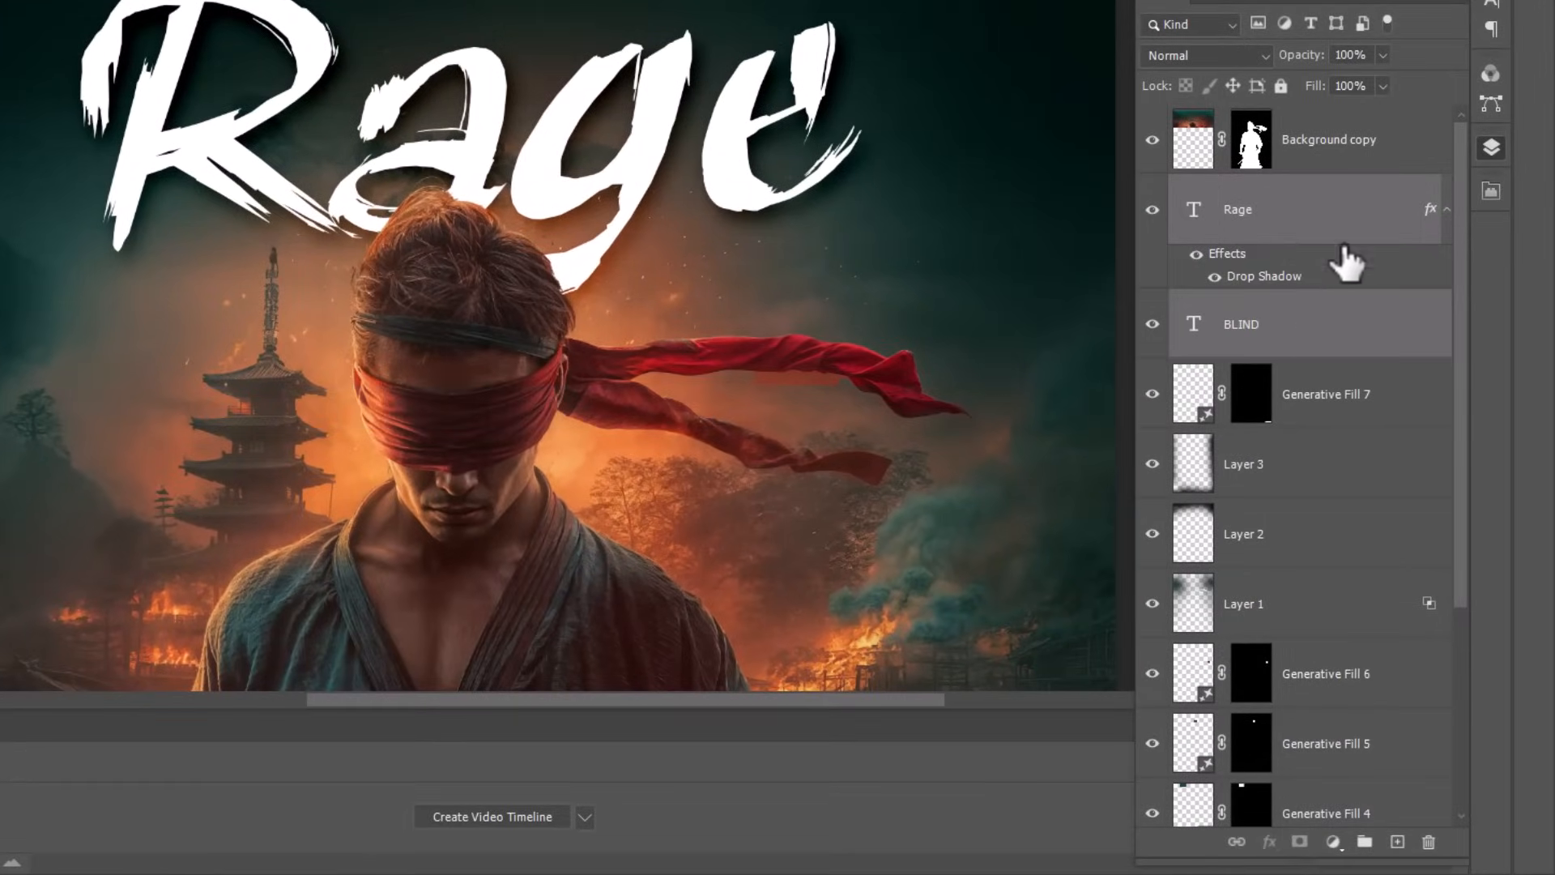
click(1365, 844)
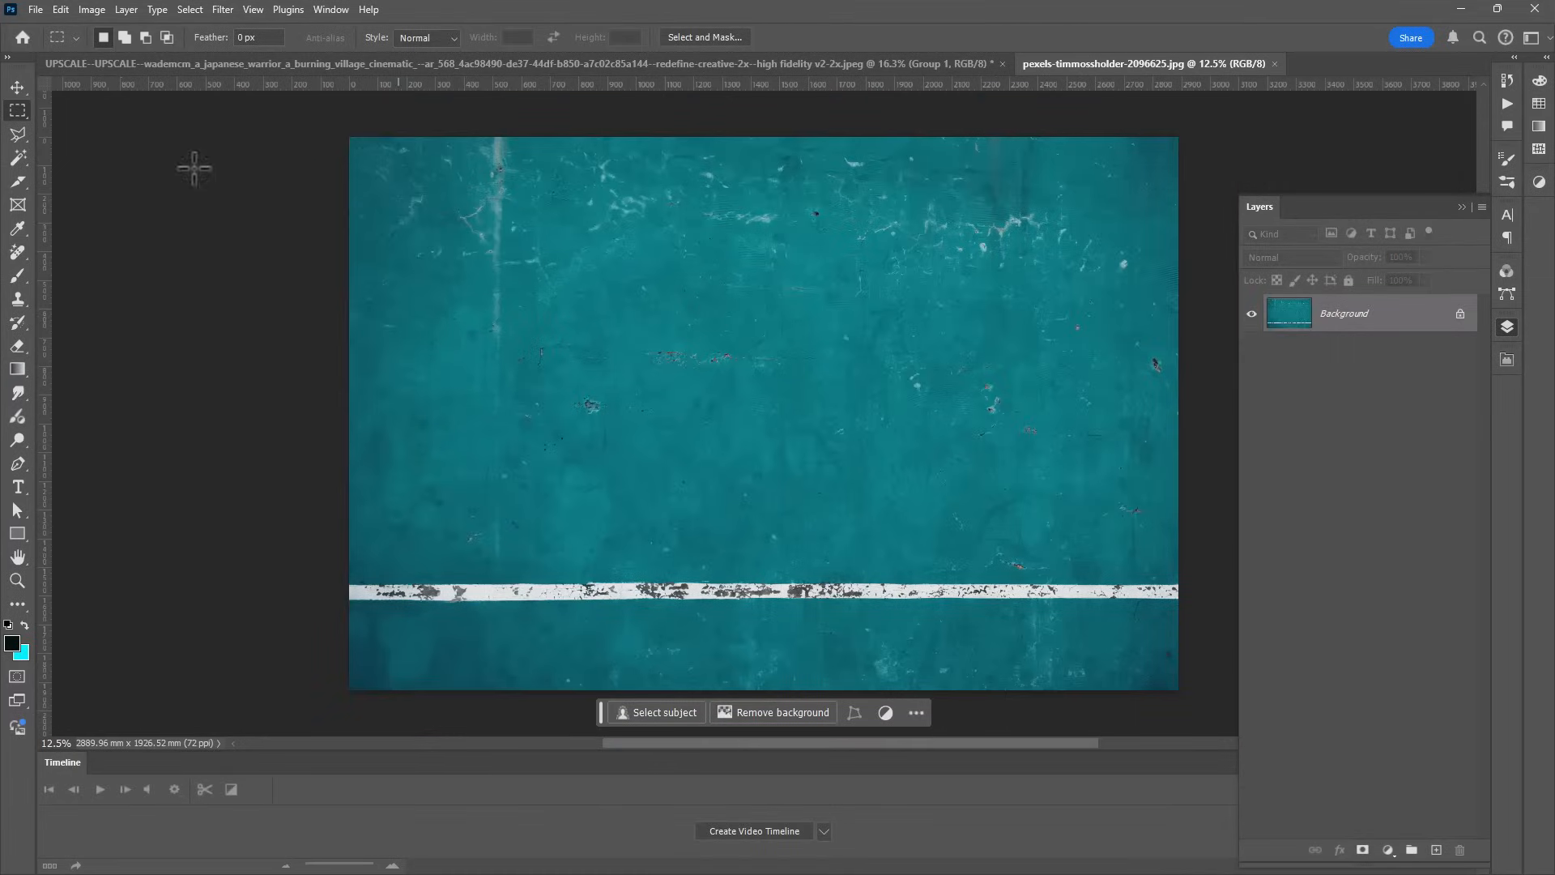
Crop the teal wall photo to the area above its white stripe, about 2424 × 974 mm, and desaturate it
drag(412, 154, 1106, 434)
click(91, 9)
click(146, 180)
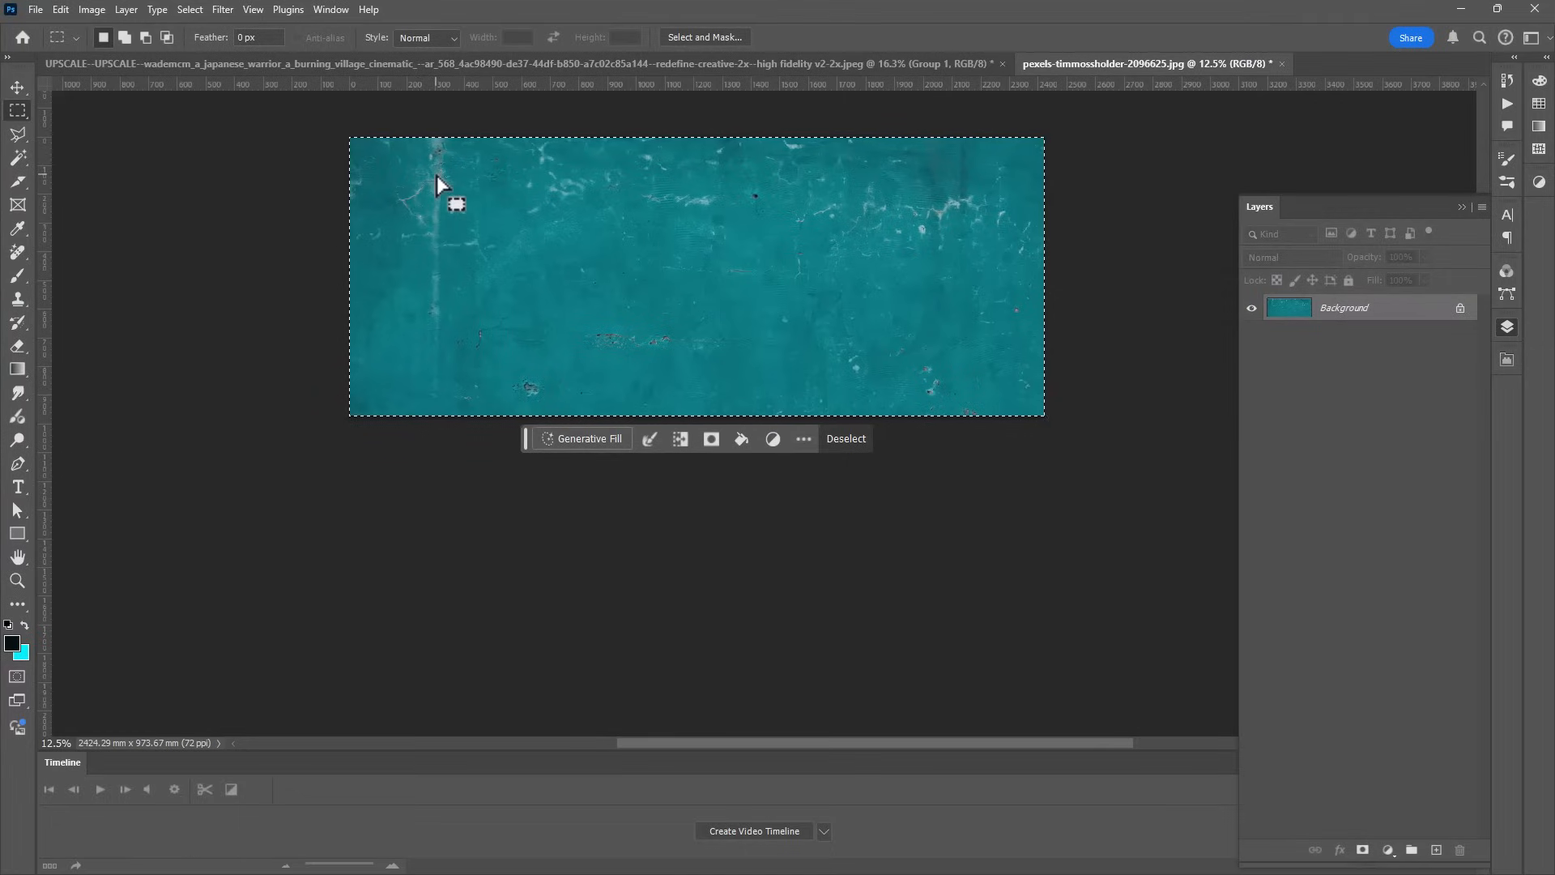
key(ctrl+shift+u)
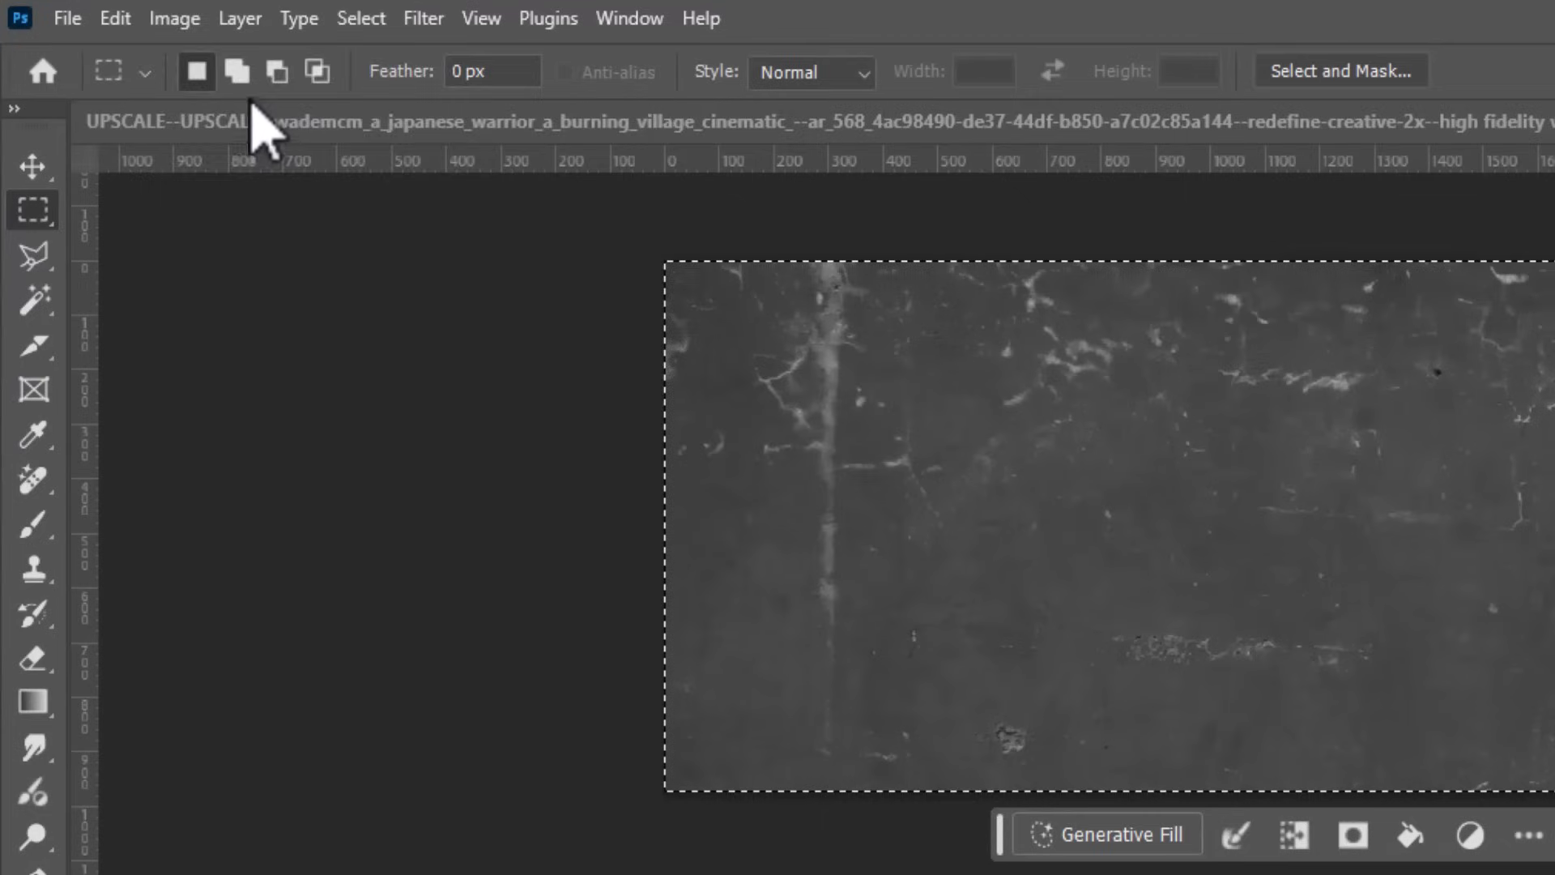
Boost the texture's contrast with Curves, moving the black point to input 79 and the white point to input 165, and invert it
click(91, 9)
mouse_move(113, 54)
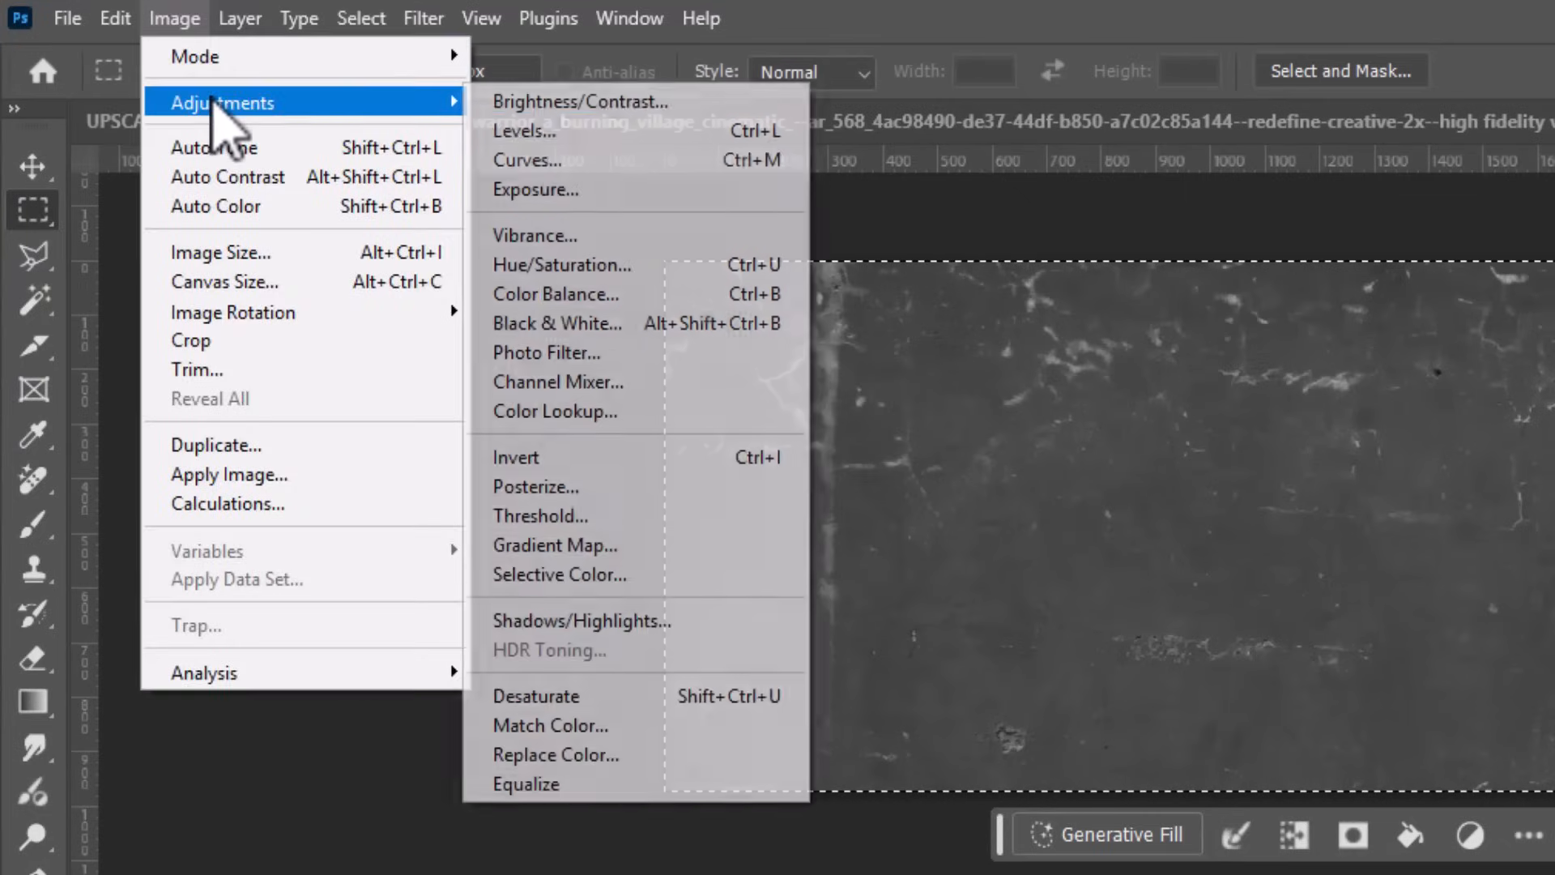
click(571, 160)
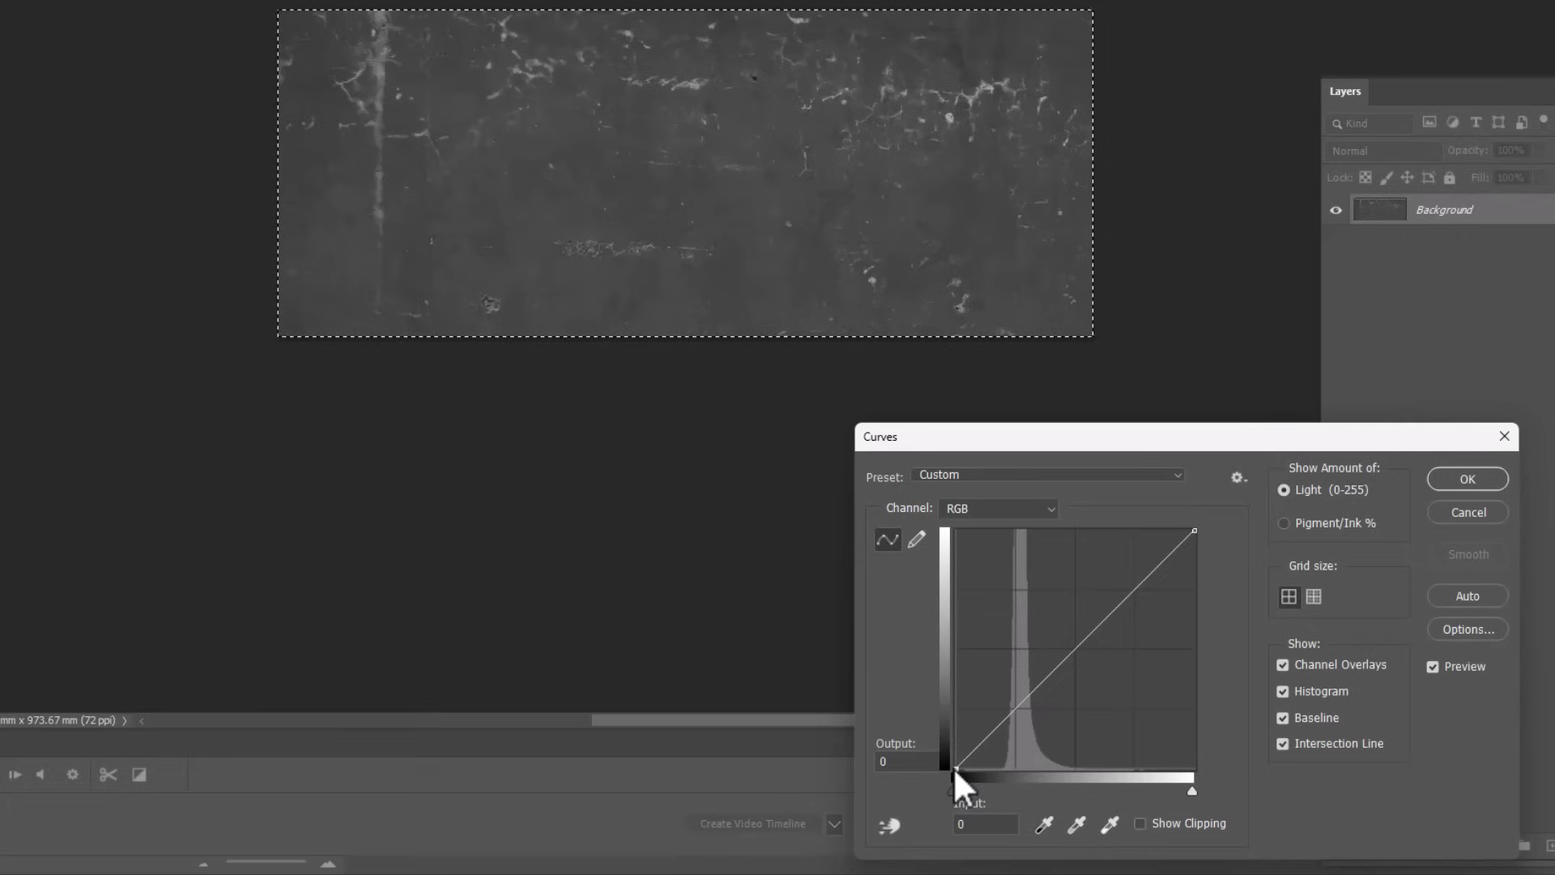
drag(955, 761, 1026, 768)
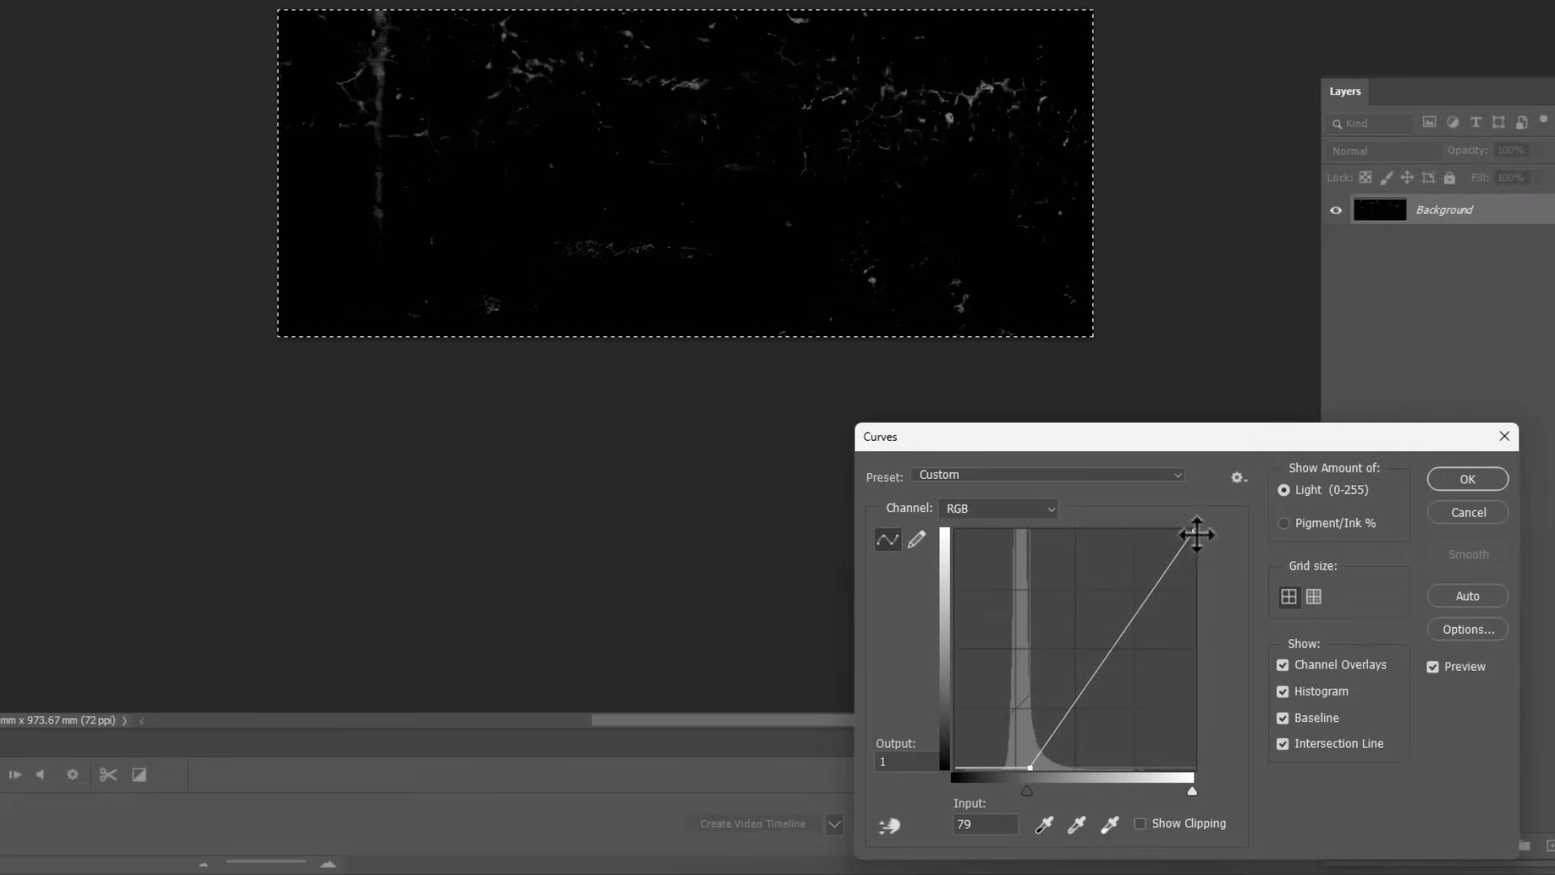
drag(1197, 533, 1110, 530)
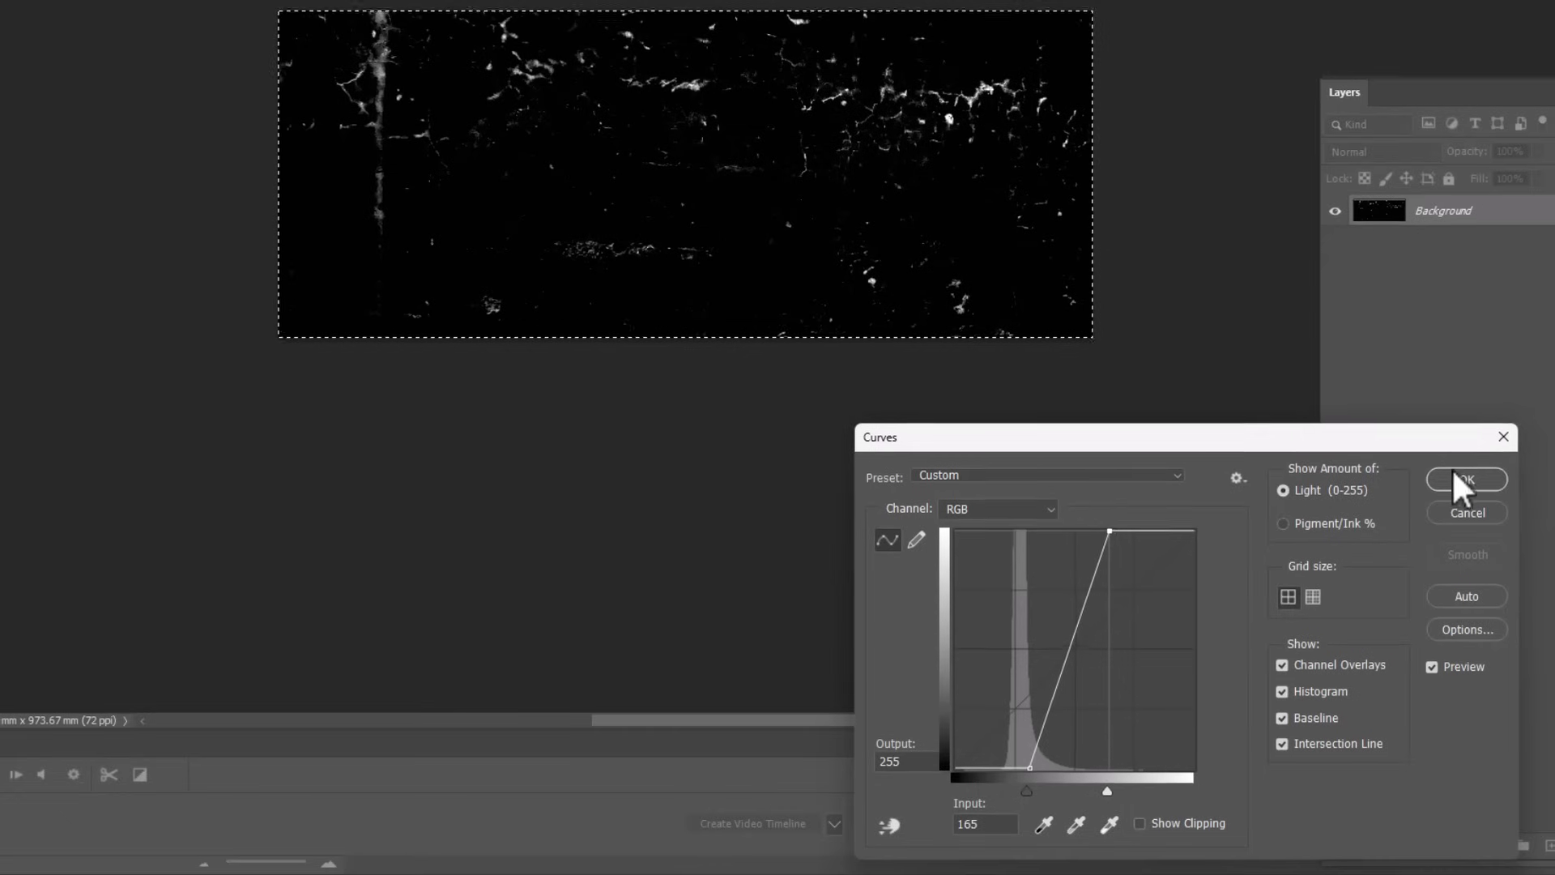
click(1463, 481)
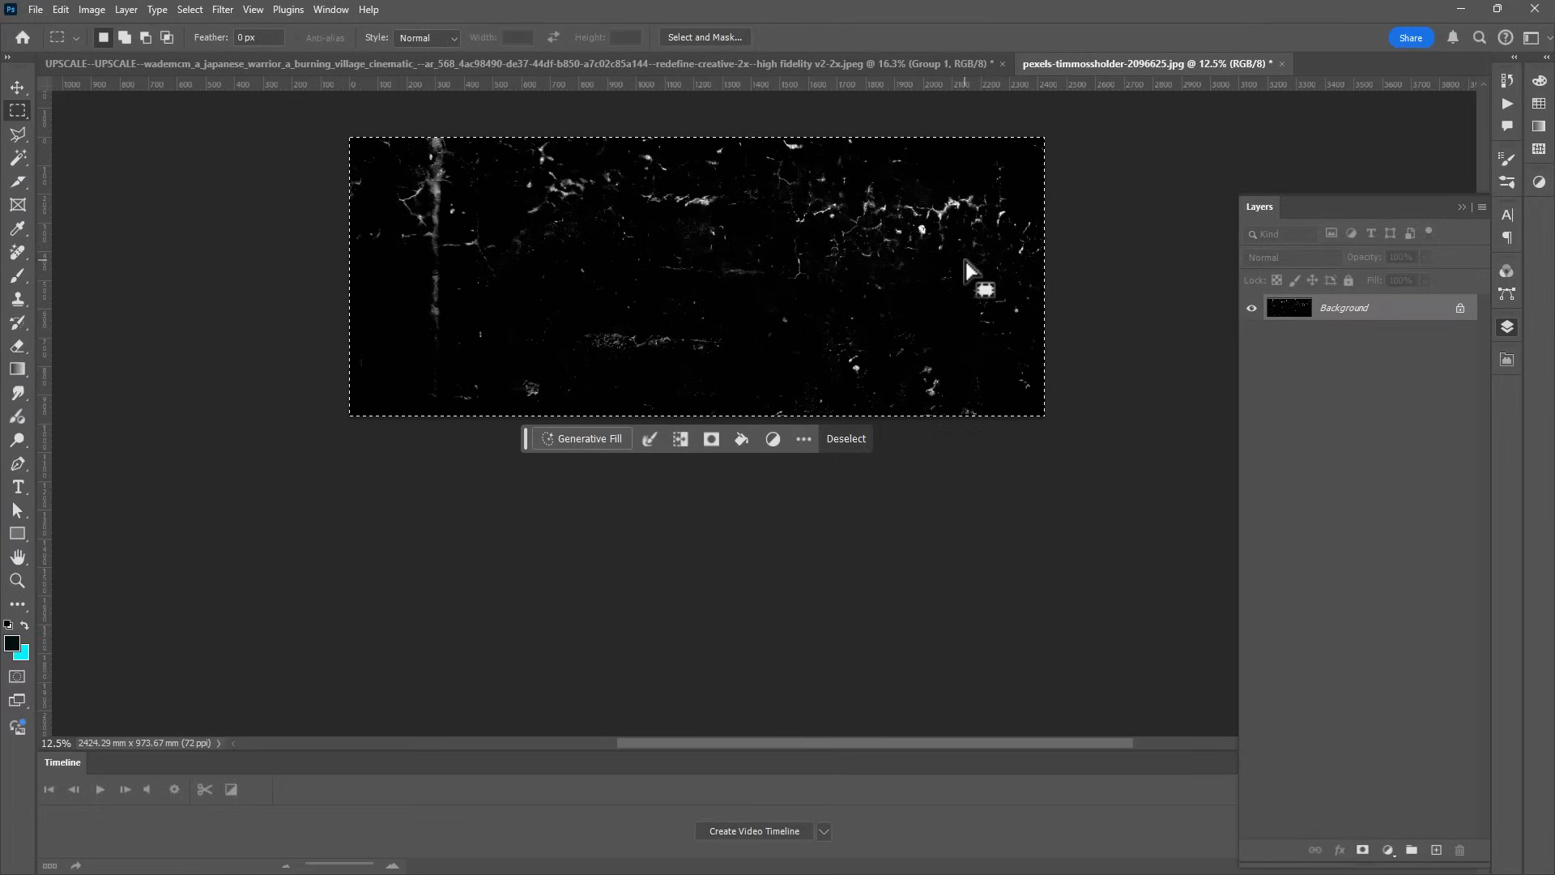
key(ctrl+i)
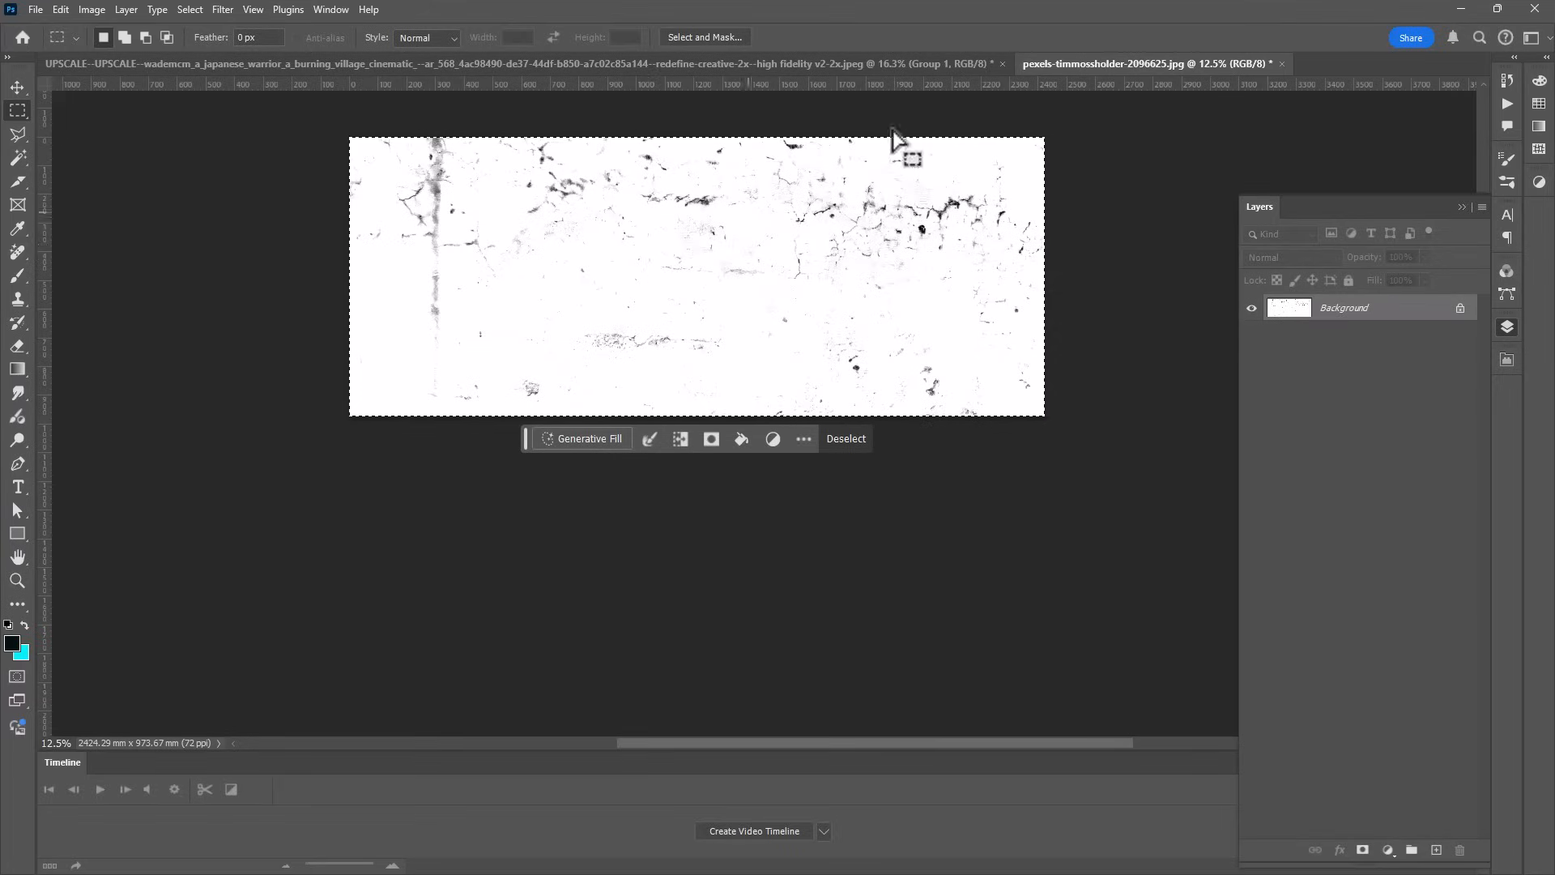
Position the scratch texture over the title in the poster as a quick mask, and use its selection as Group 1's layer mask
click(924, 65)
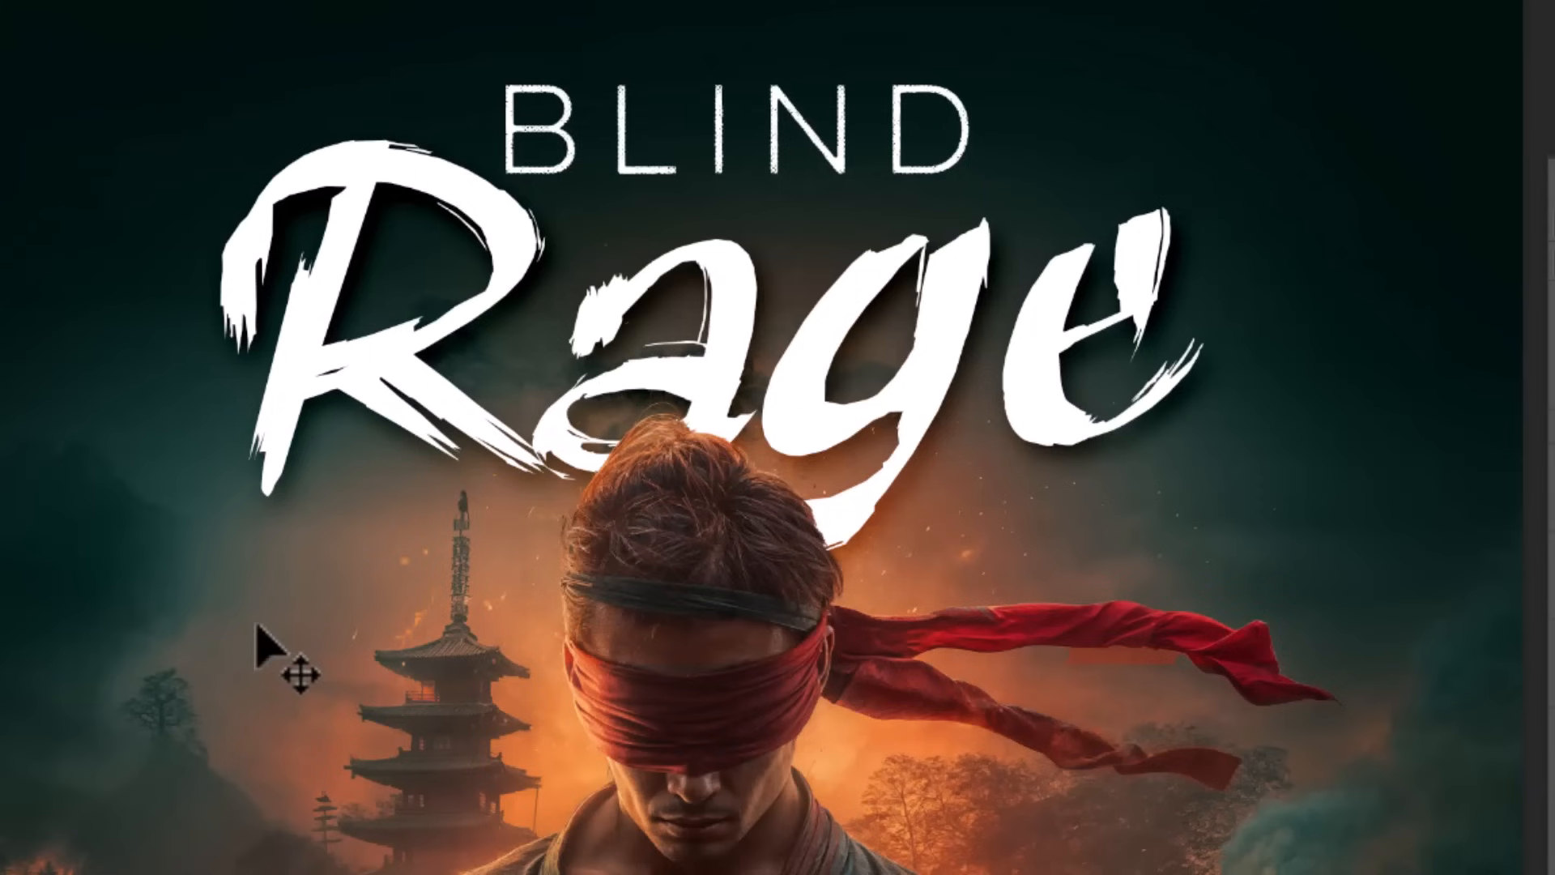
drag(907, 463, 1012, 324)
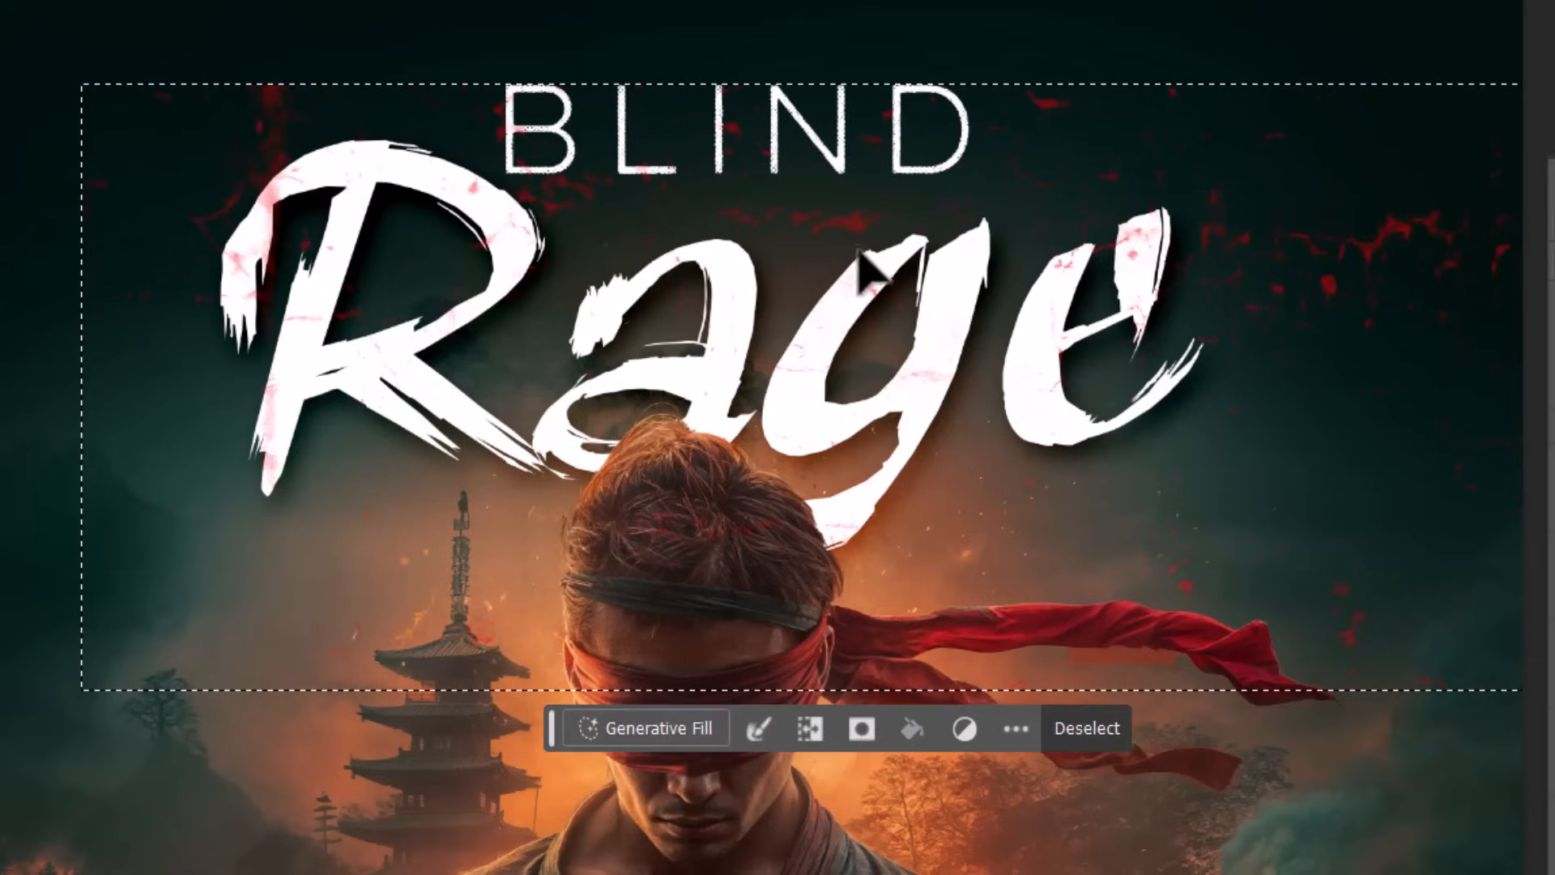
mouse_move(861, 251)
mouse_down()
mouse_move(870, 219)
mouse_move(884, 284)
mouse_move(885, 270)
mouse_up()
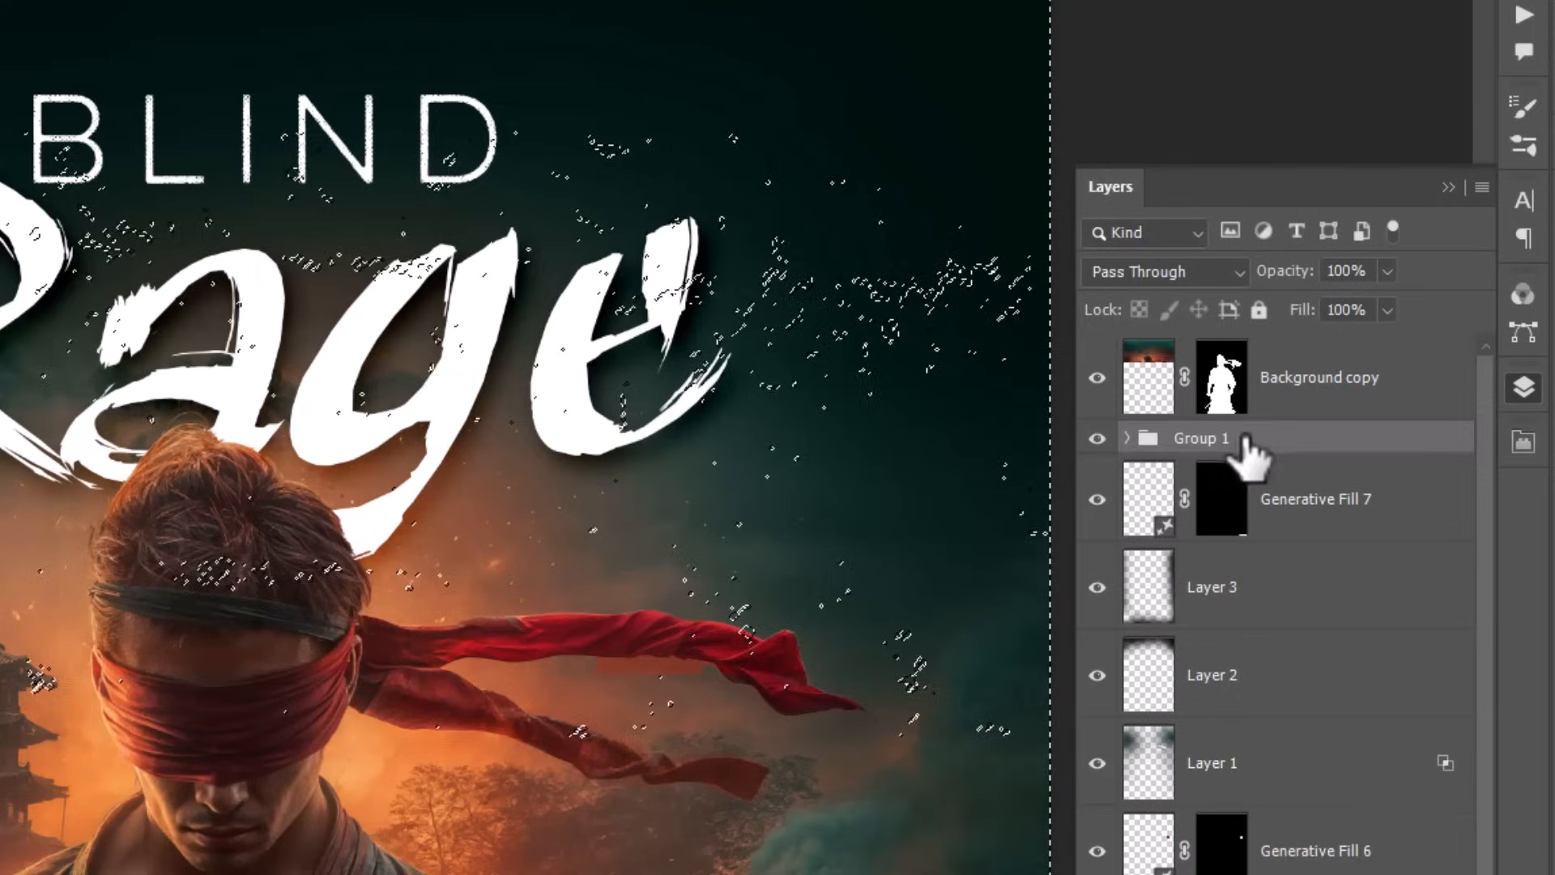
click(1126, 439)
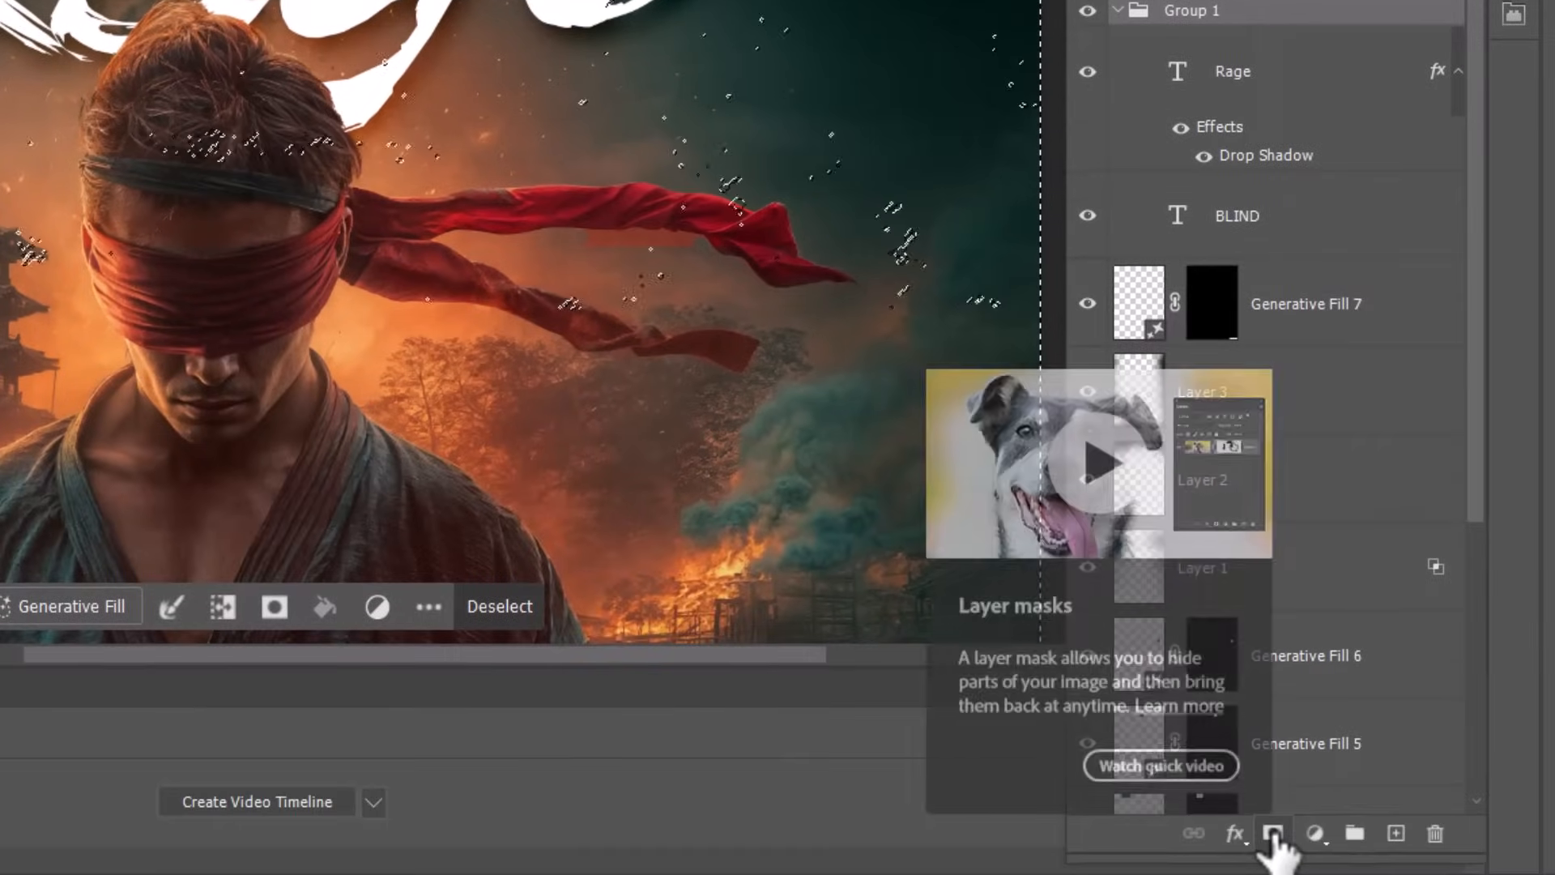
click(1274, 834)
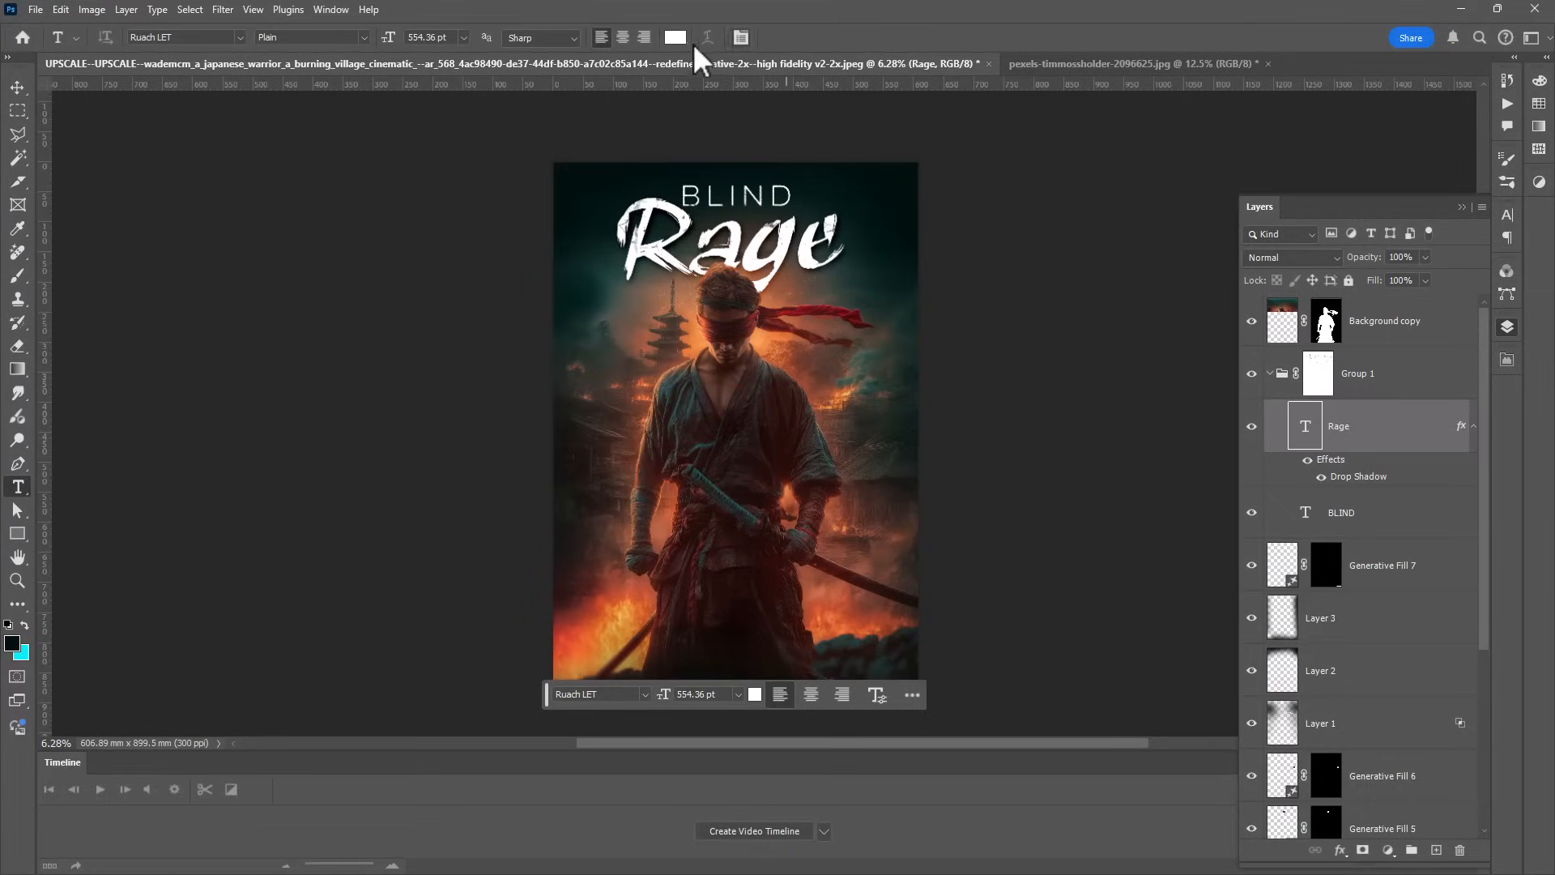
Change the Rage title's text color from white to a light, warm beige
click(676, 37)
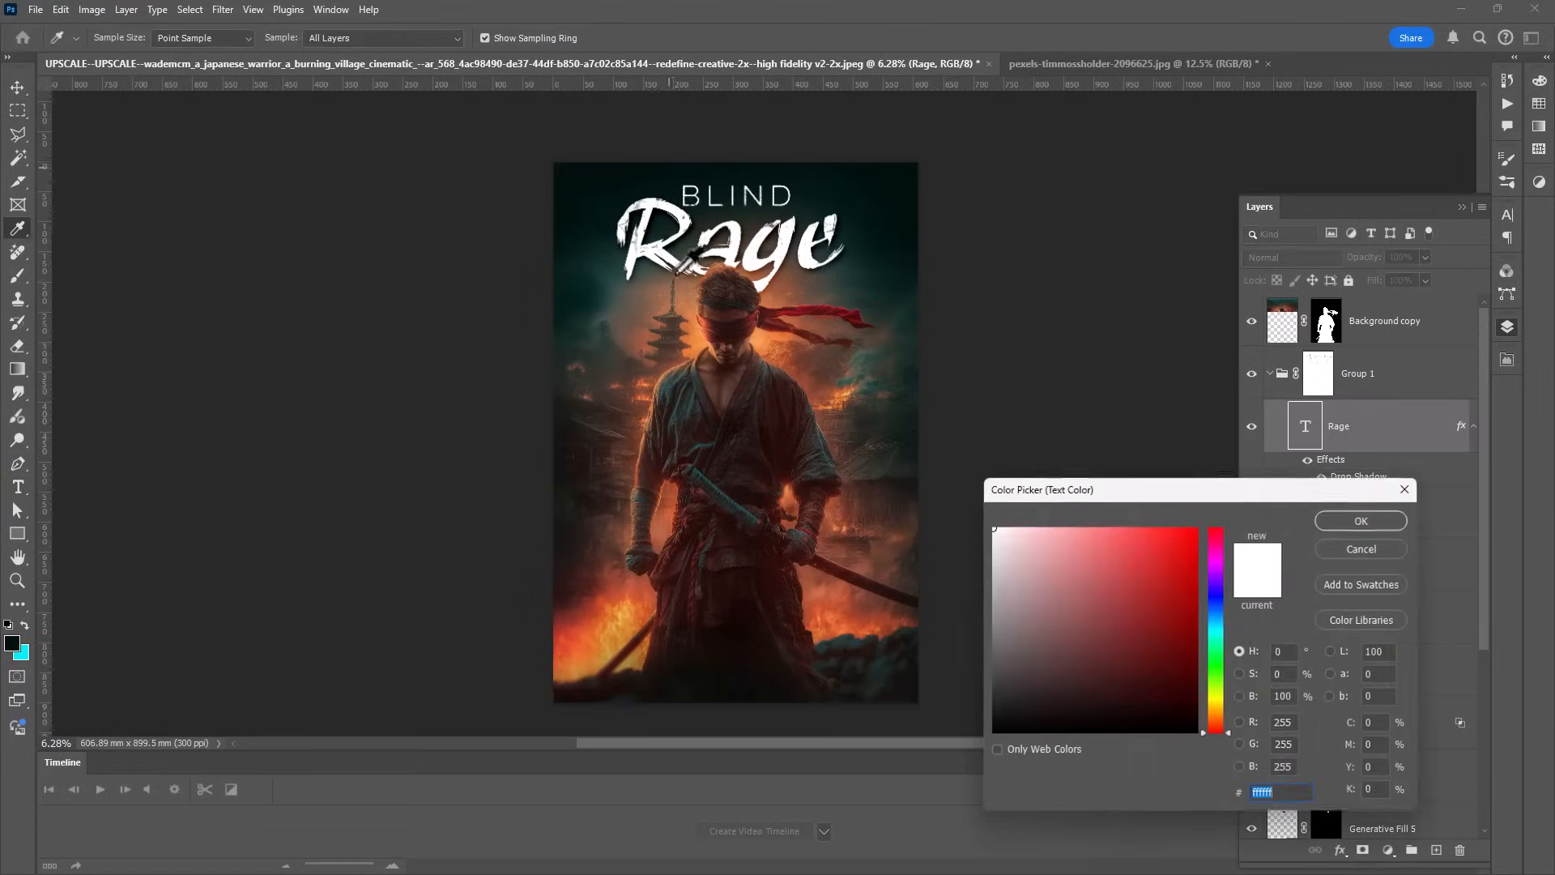
text(e8aa77)
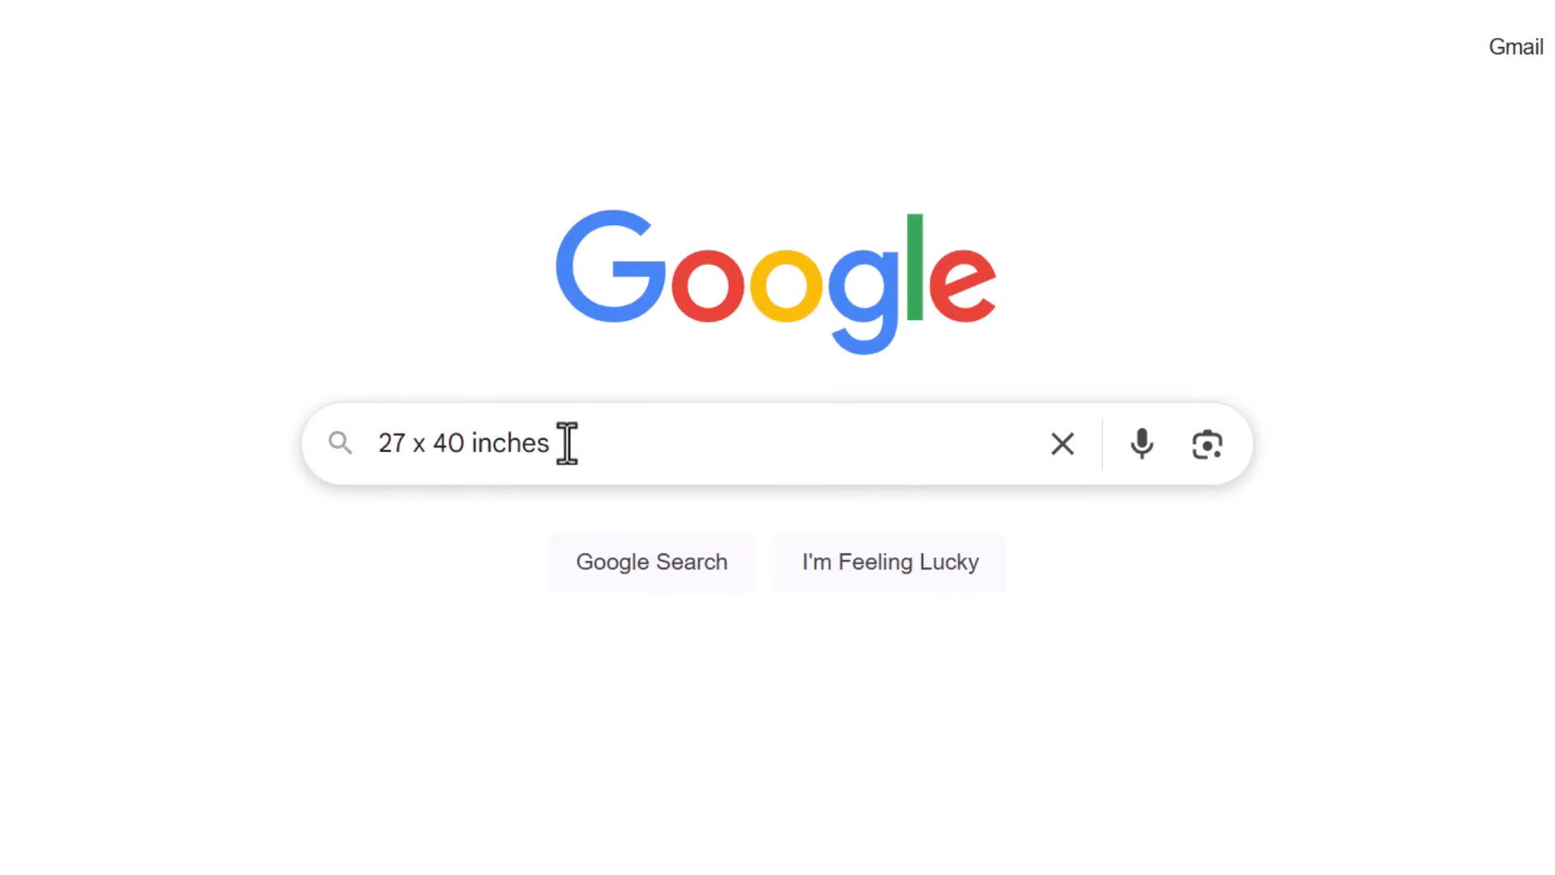
Switch to Google and look up the pixel dimensions for "27 x 40 inches at 300dpi", highlighting the width figure
text(at 300dpi)
drag(660, 445, 710, 448)
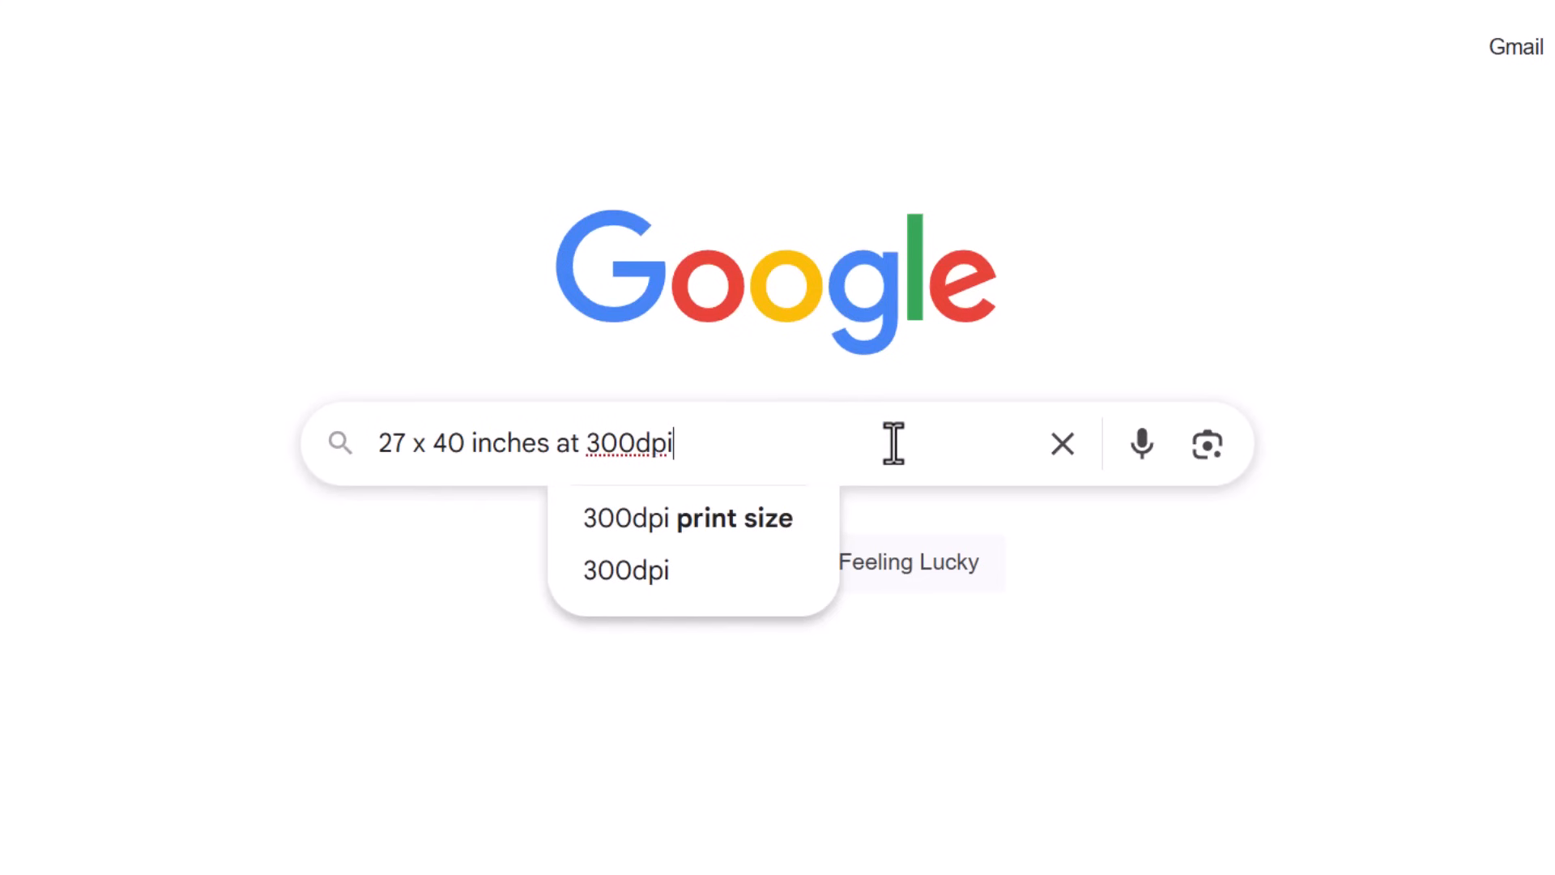
key(Return)
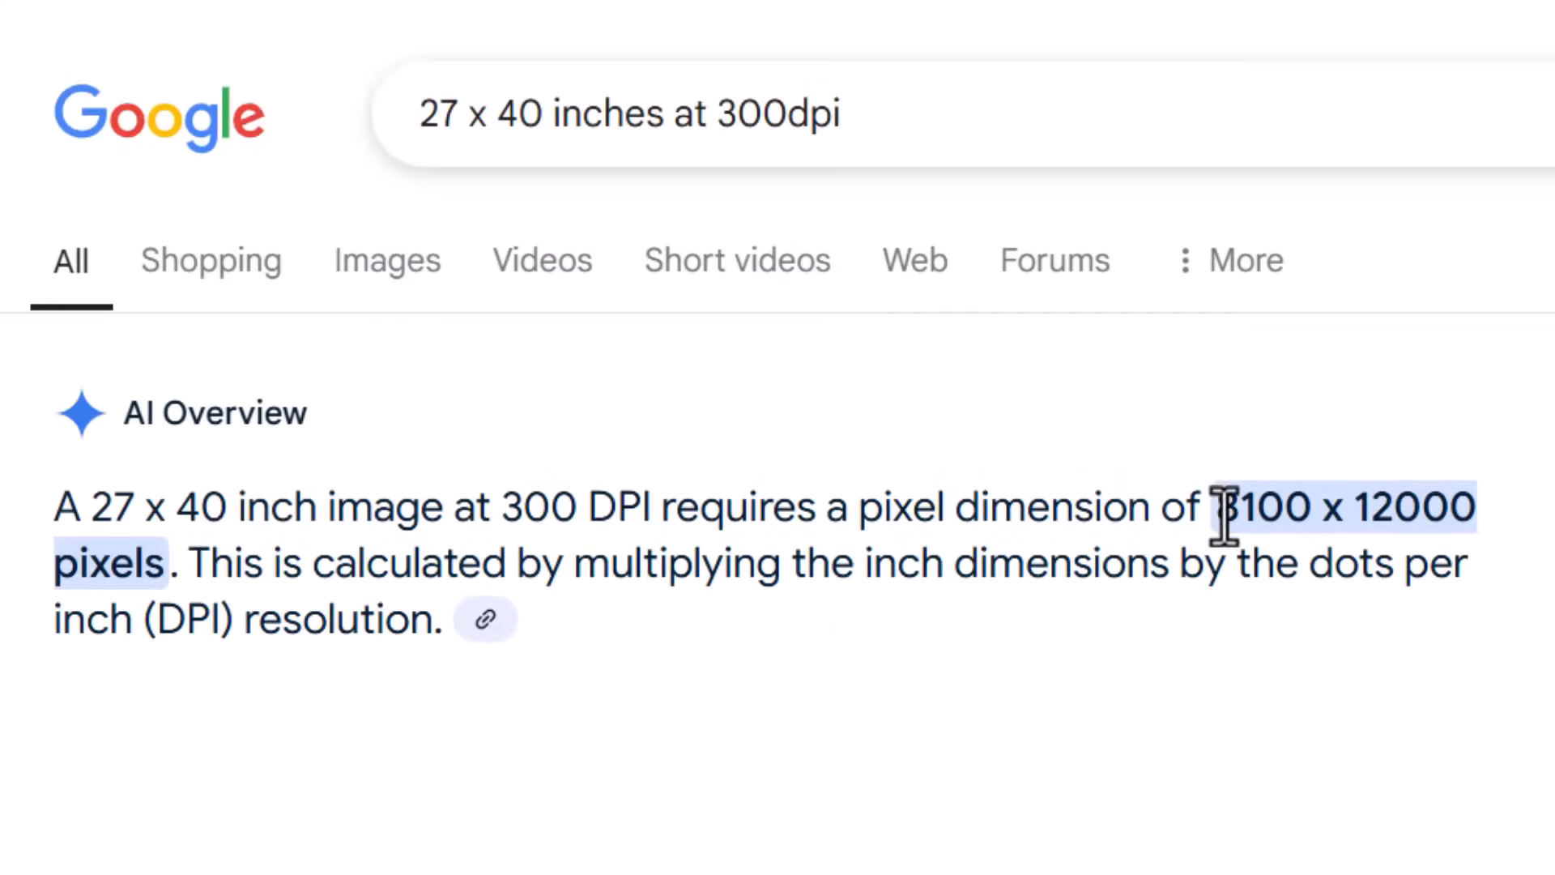
drag(1218, 512, 1205, 563)
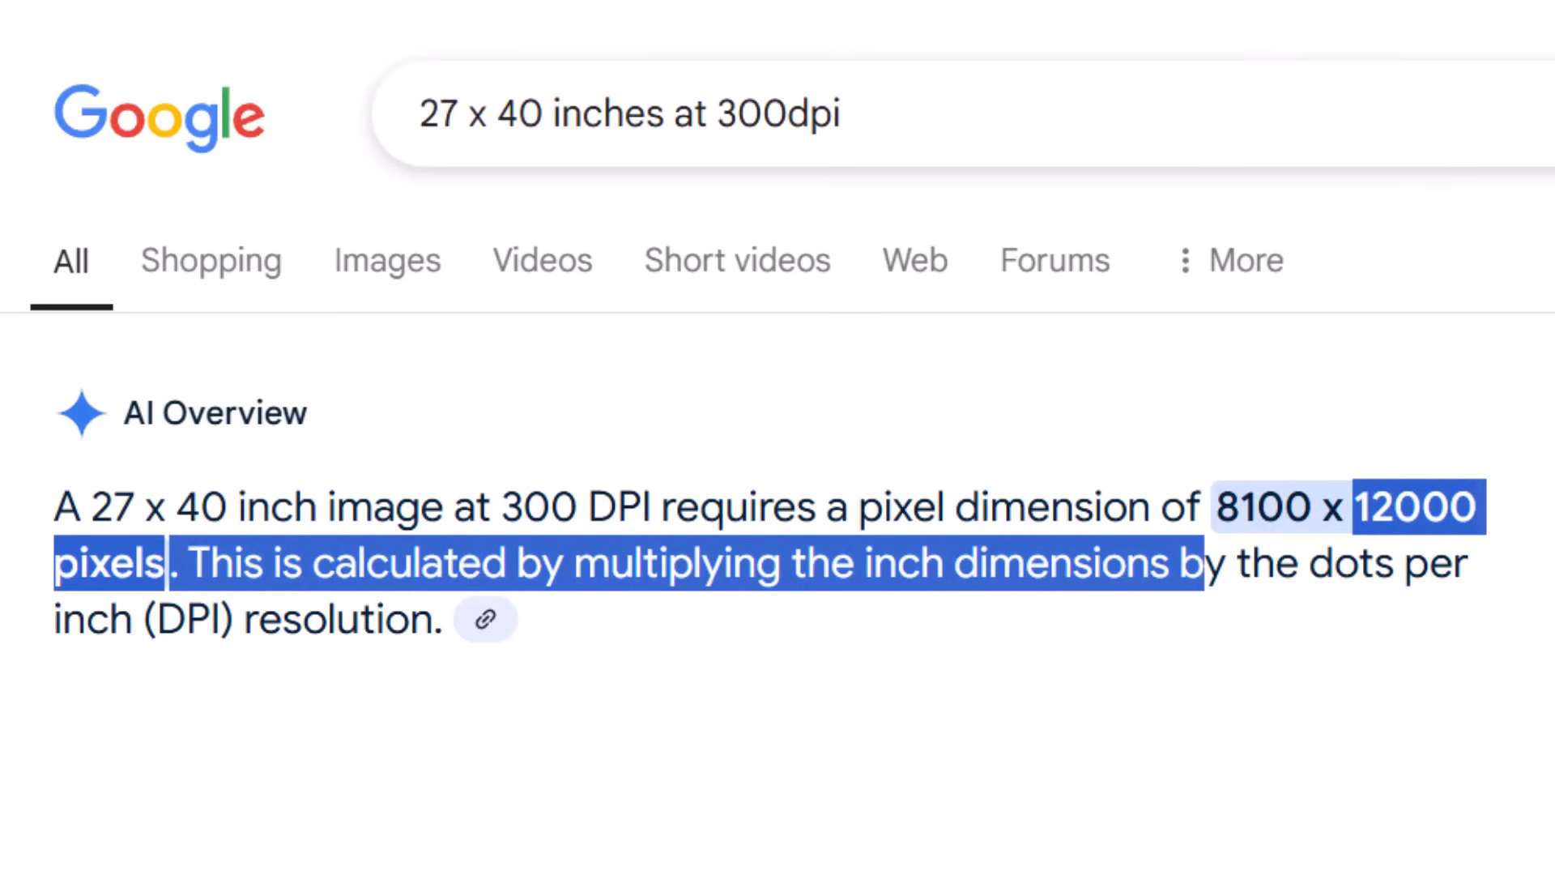
click(1328, 517)
drag(1228, 508, 1314, 515)
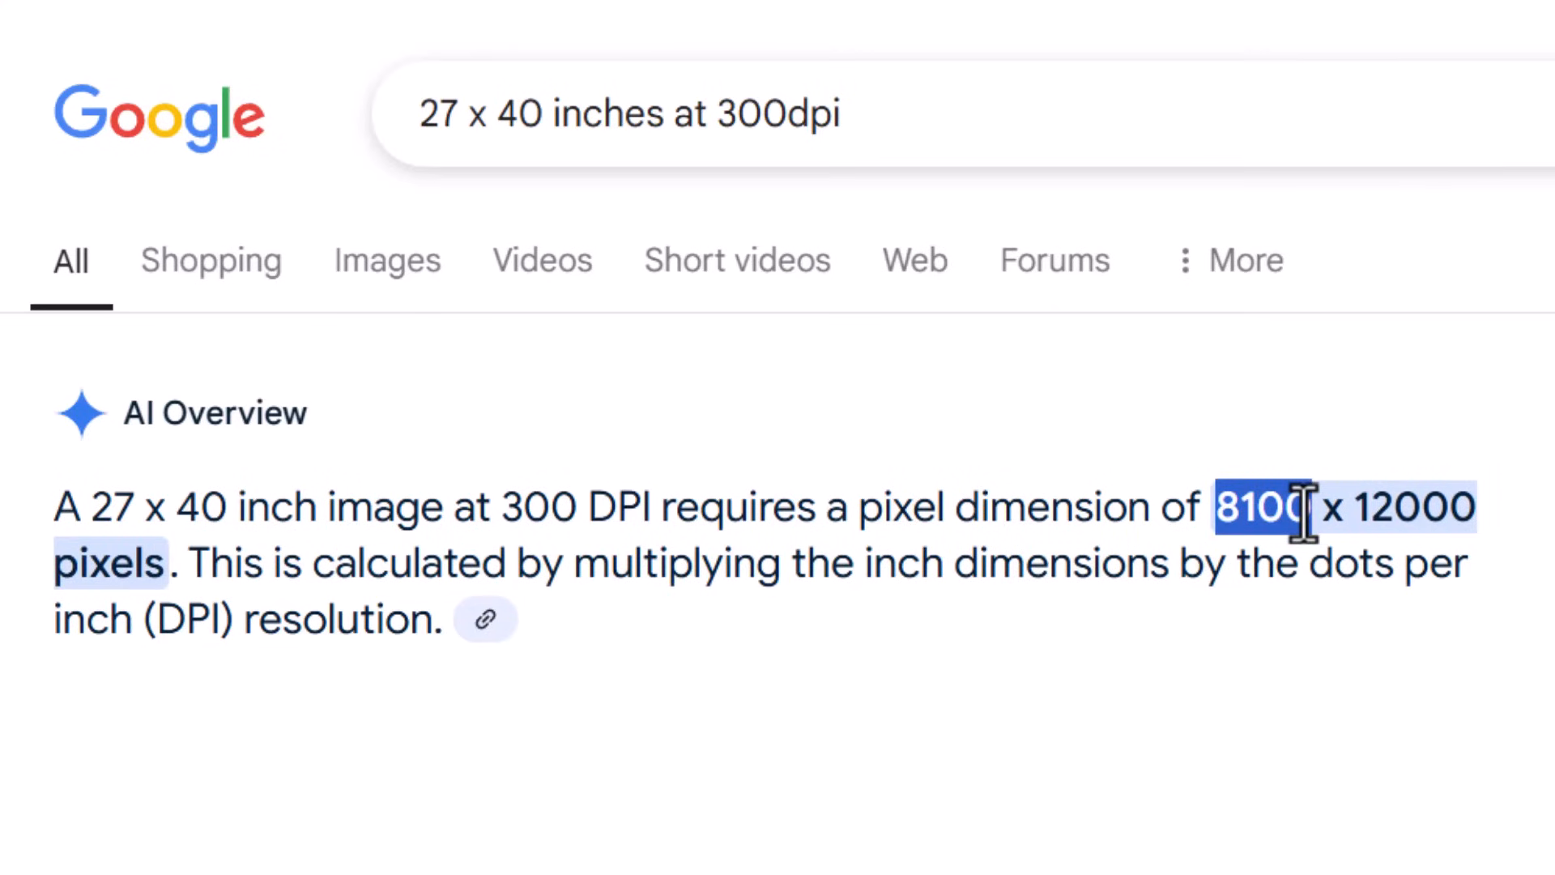
drag(1304, 506, 1312, 509)
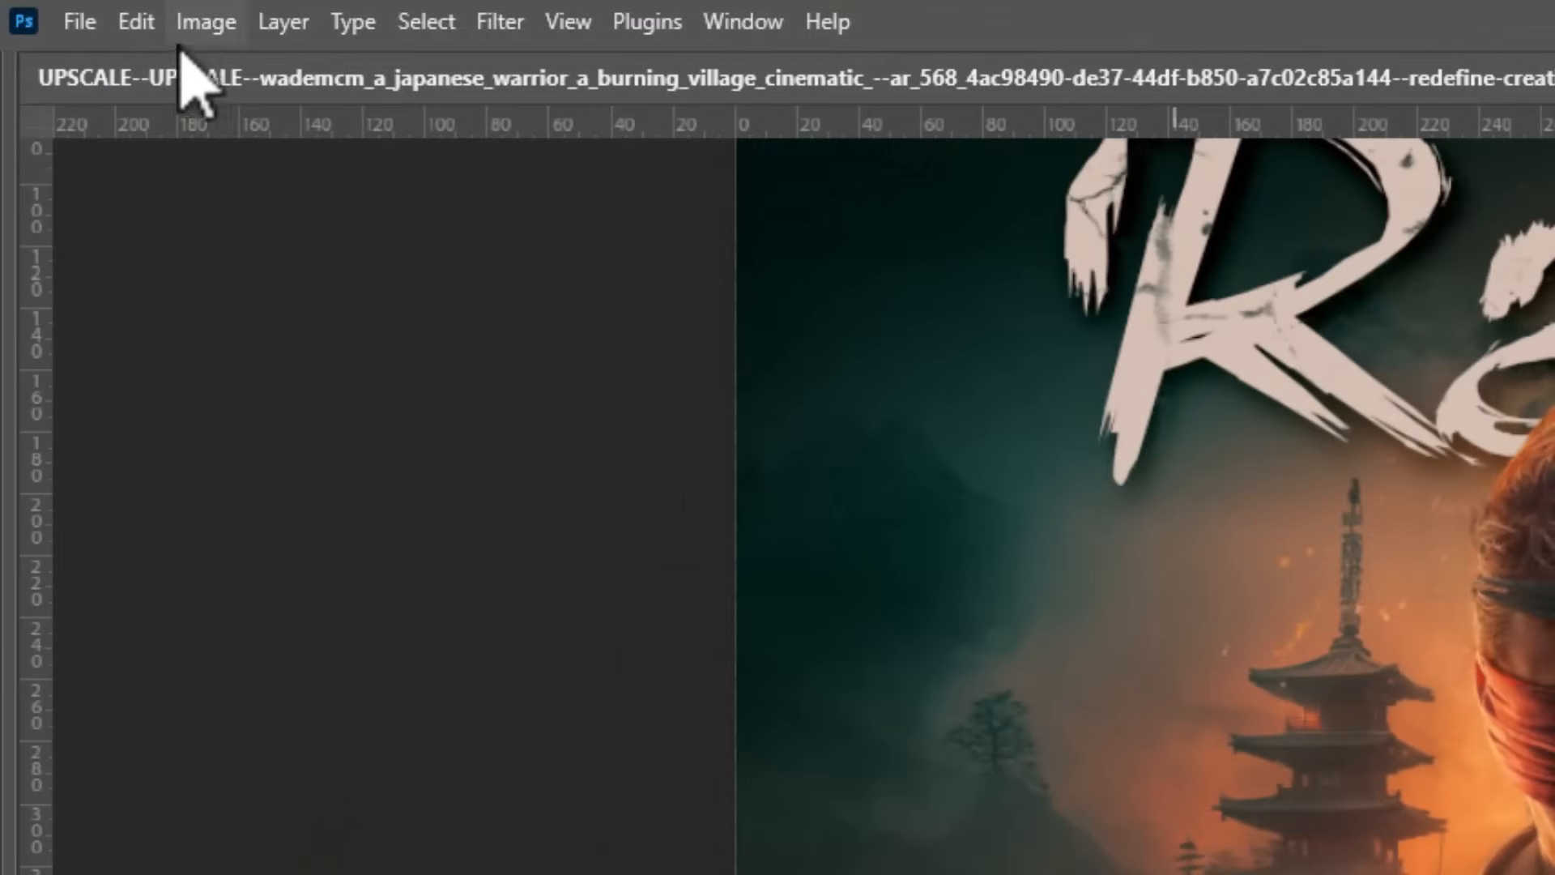
Switch to Photoshop, resize the poster to 8100 px wide with Preserve Details 2.0 resampling, and inspect the warrior's face up close
click(205, 22)
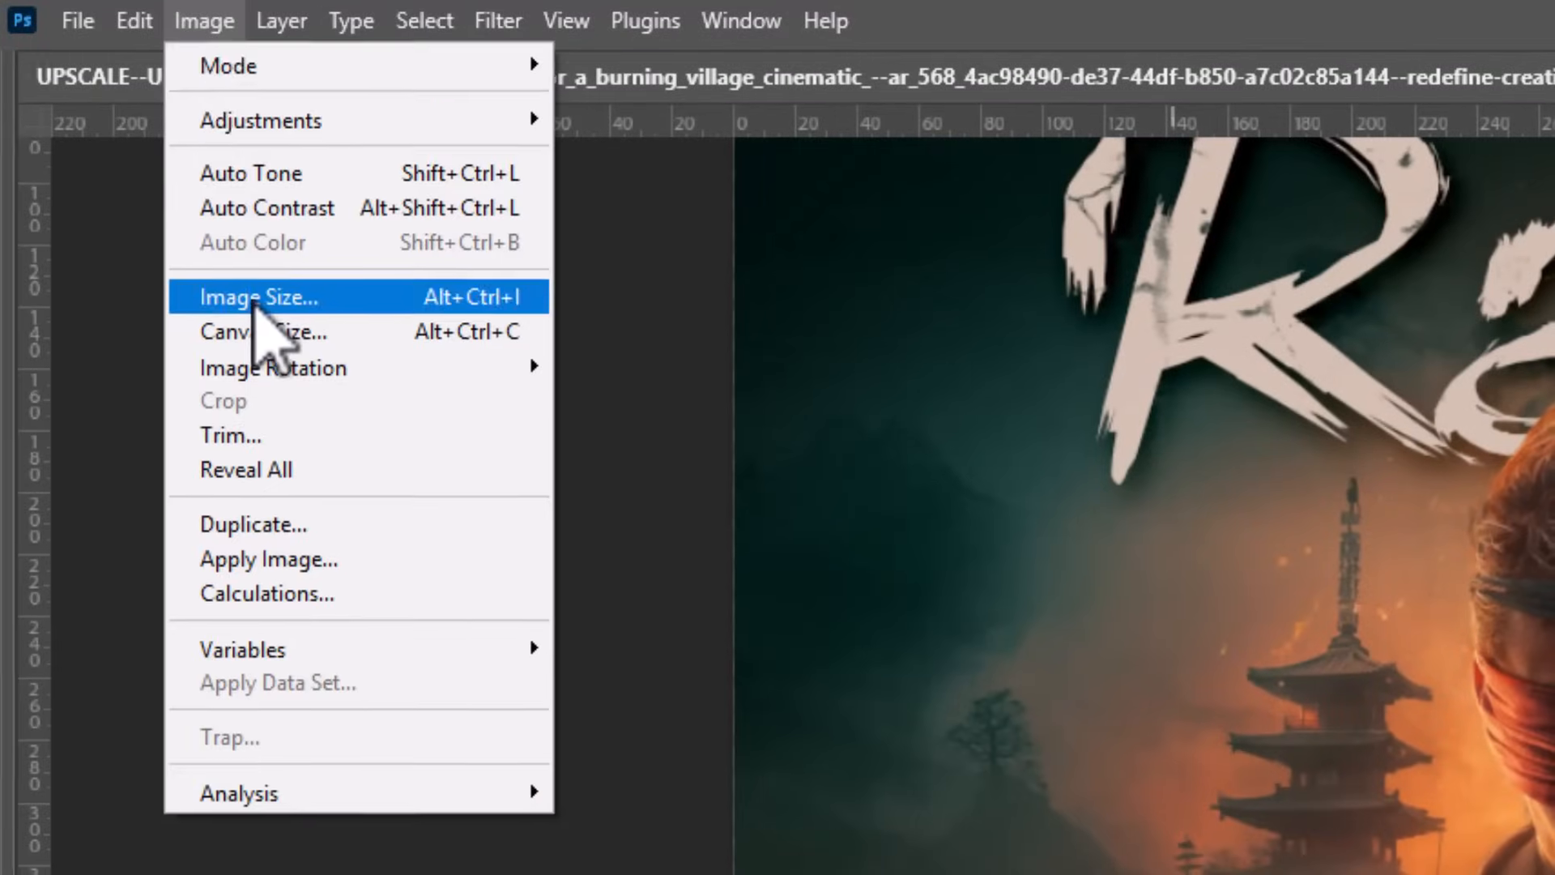
click(348, 298)
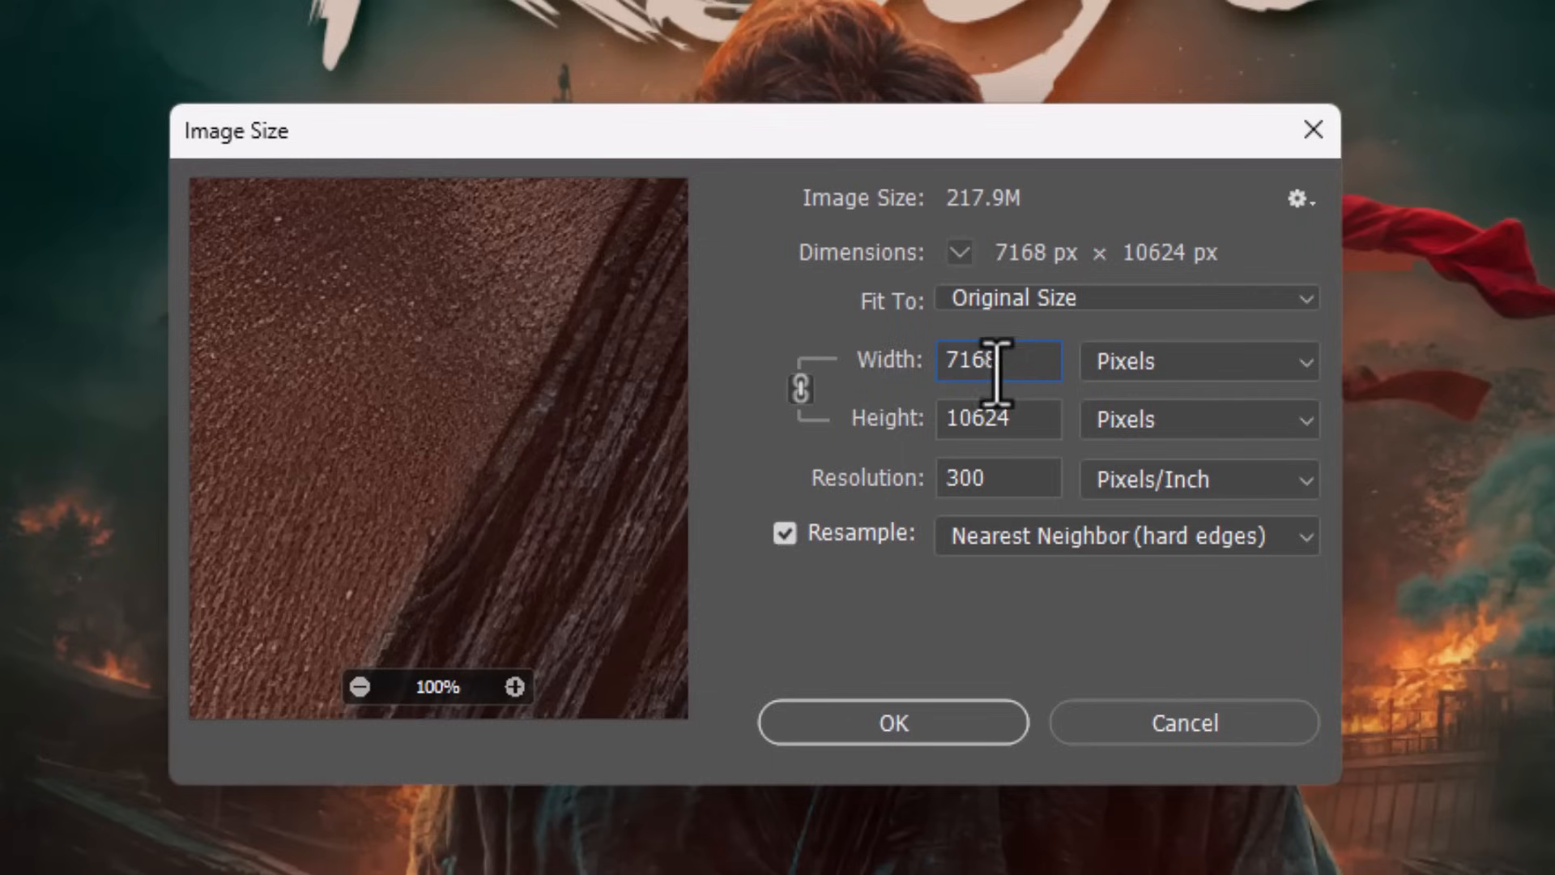
double_click(996, 371)
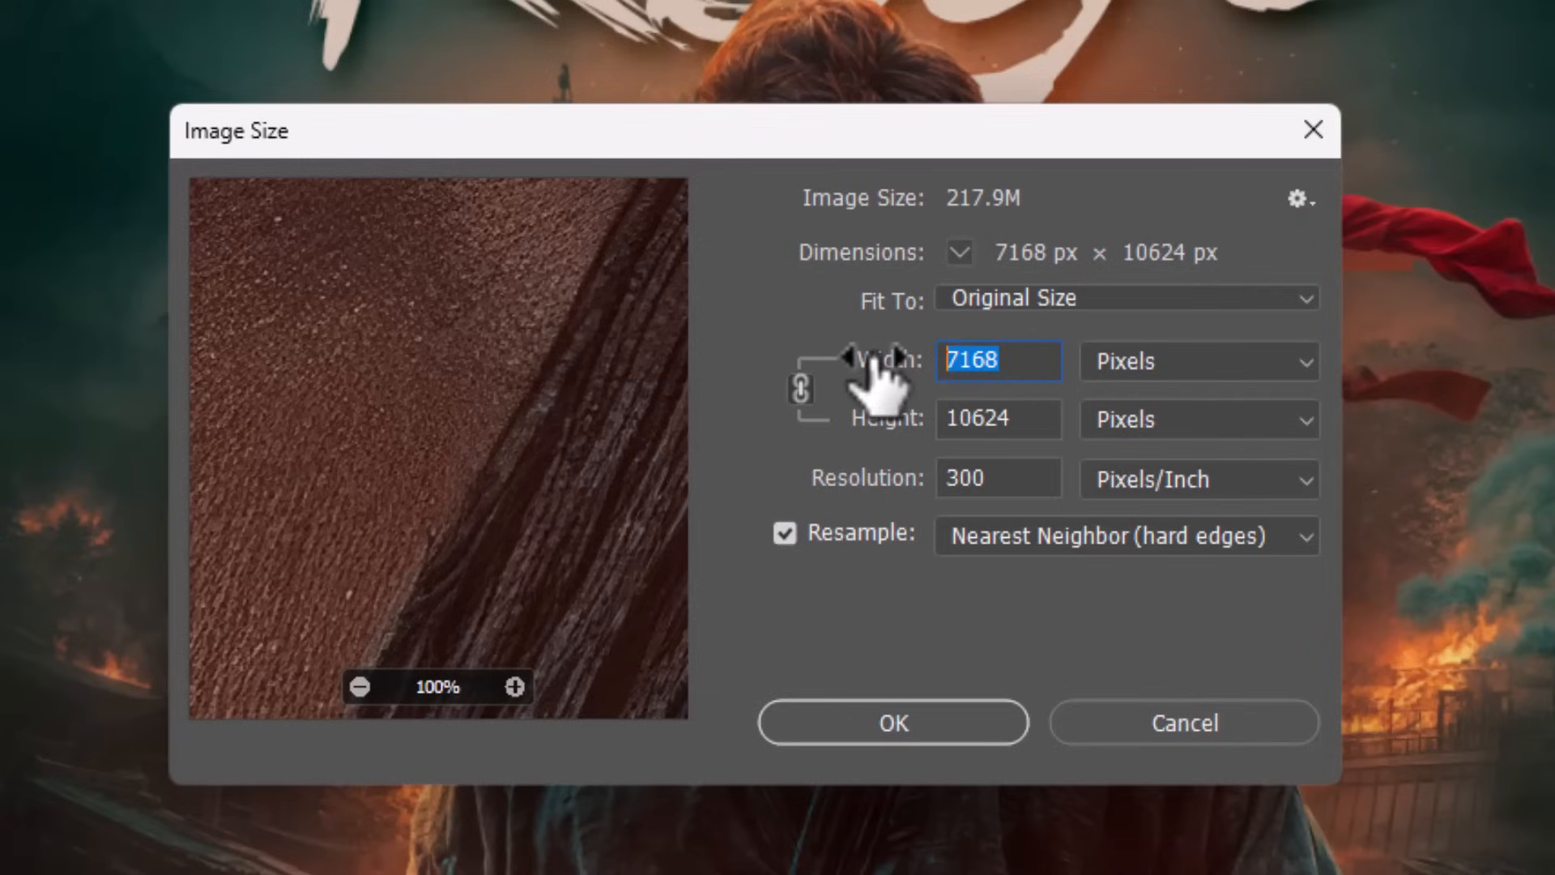
text(8100)
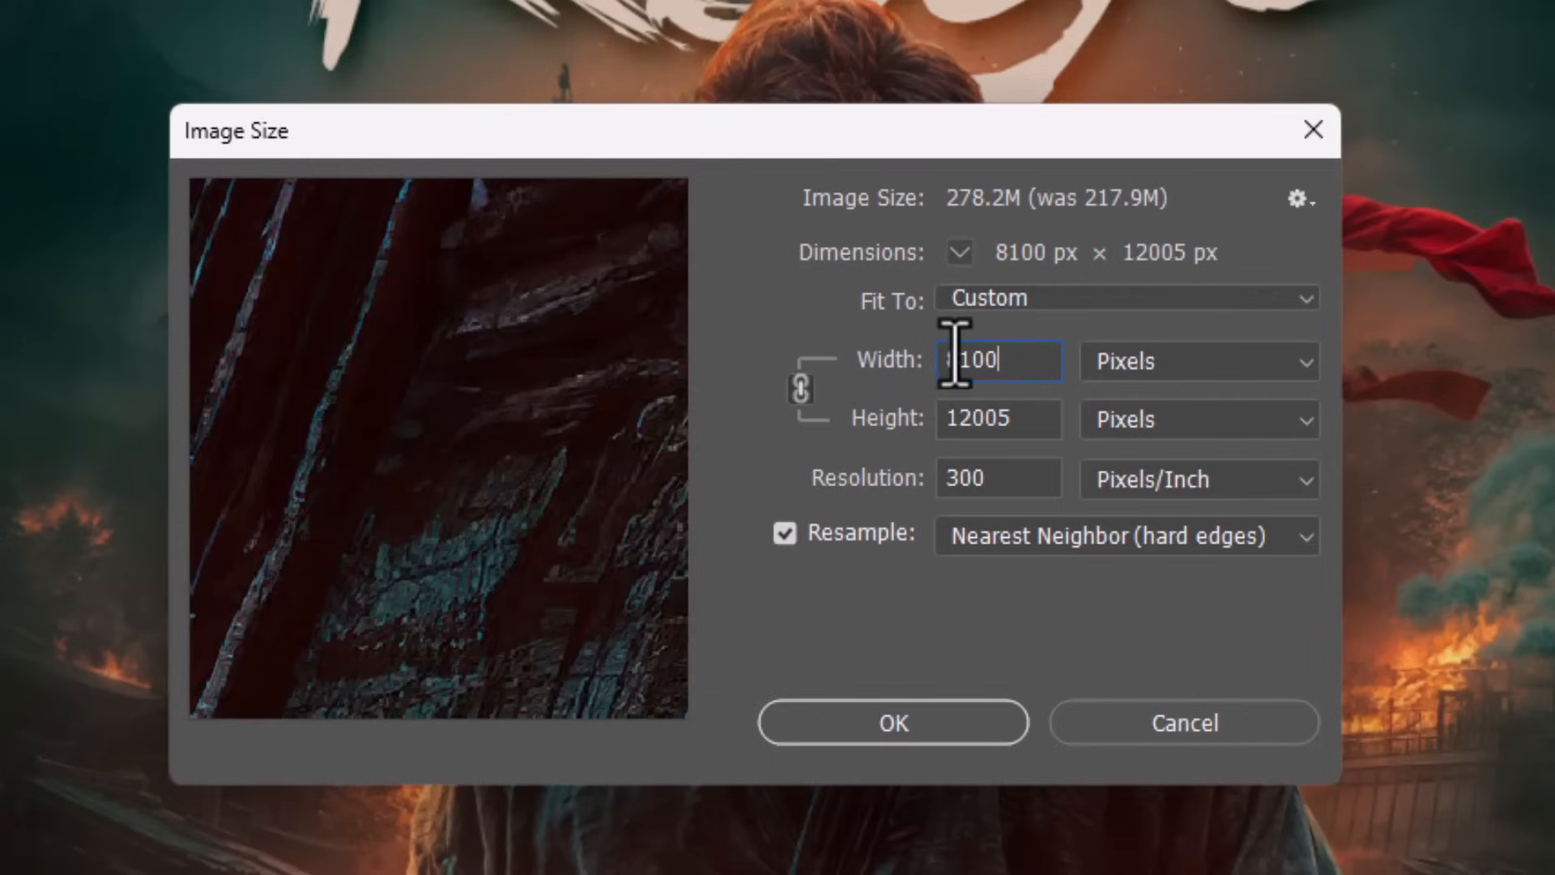
click(1036, 545)
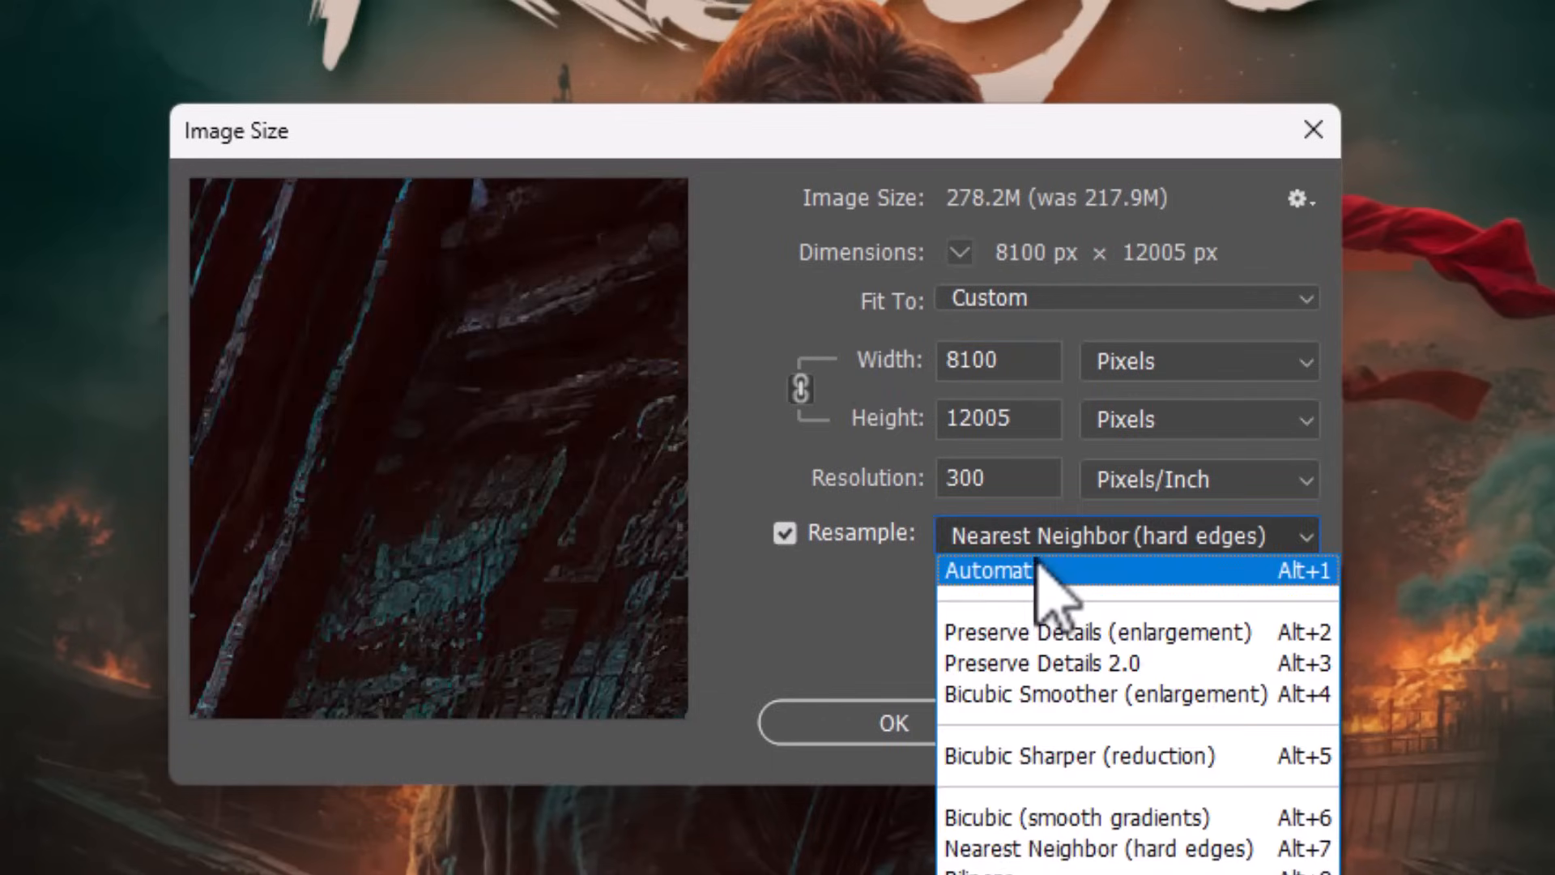
click(1113, 664)
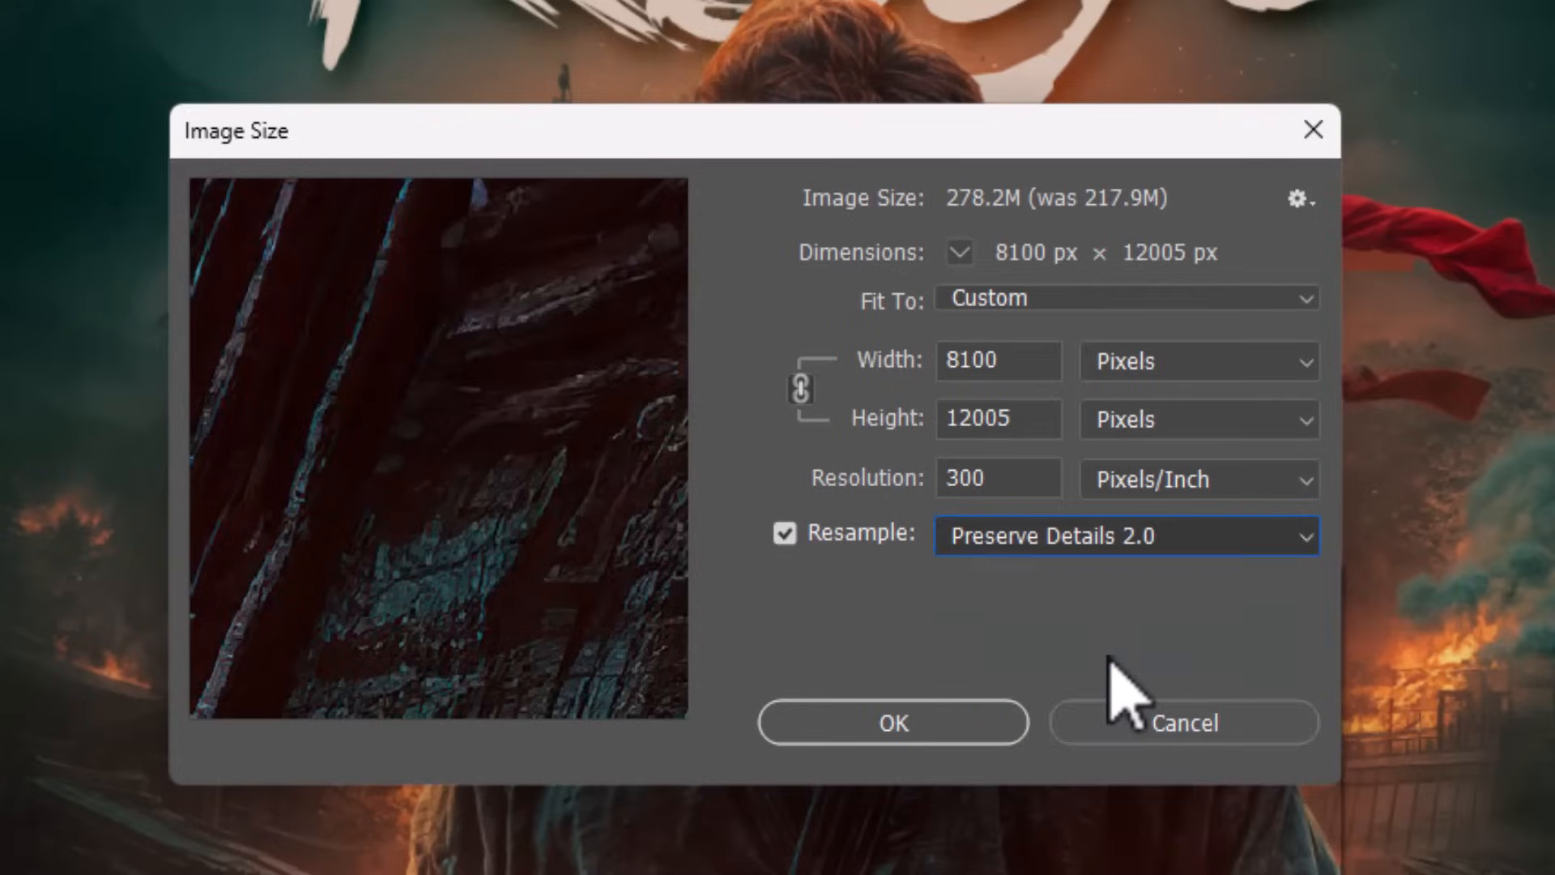
click(940, 724)
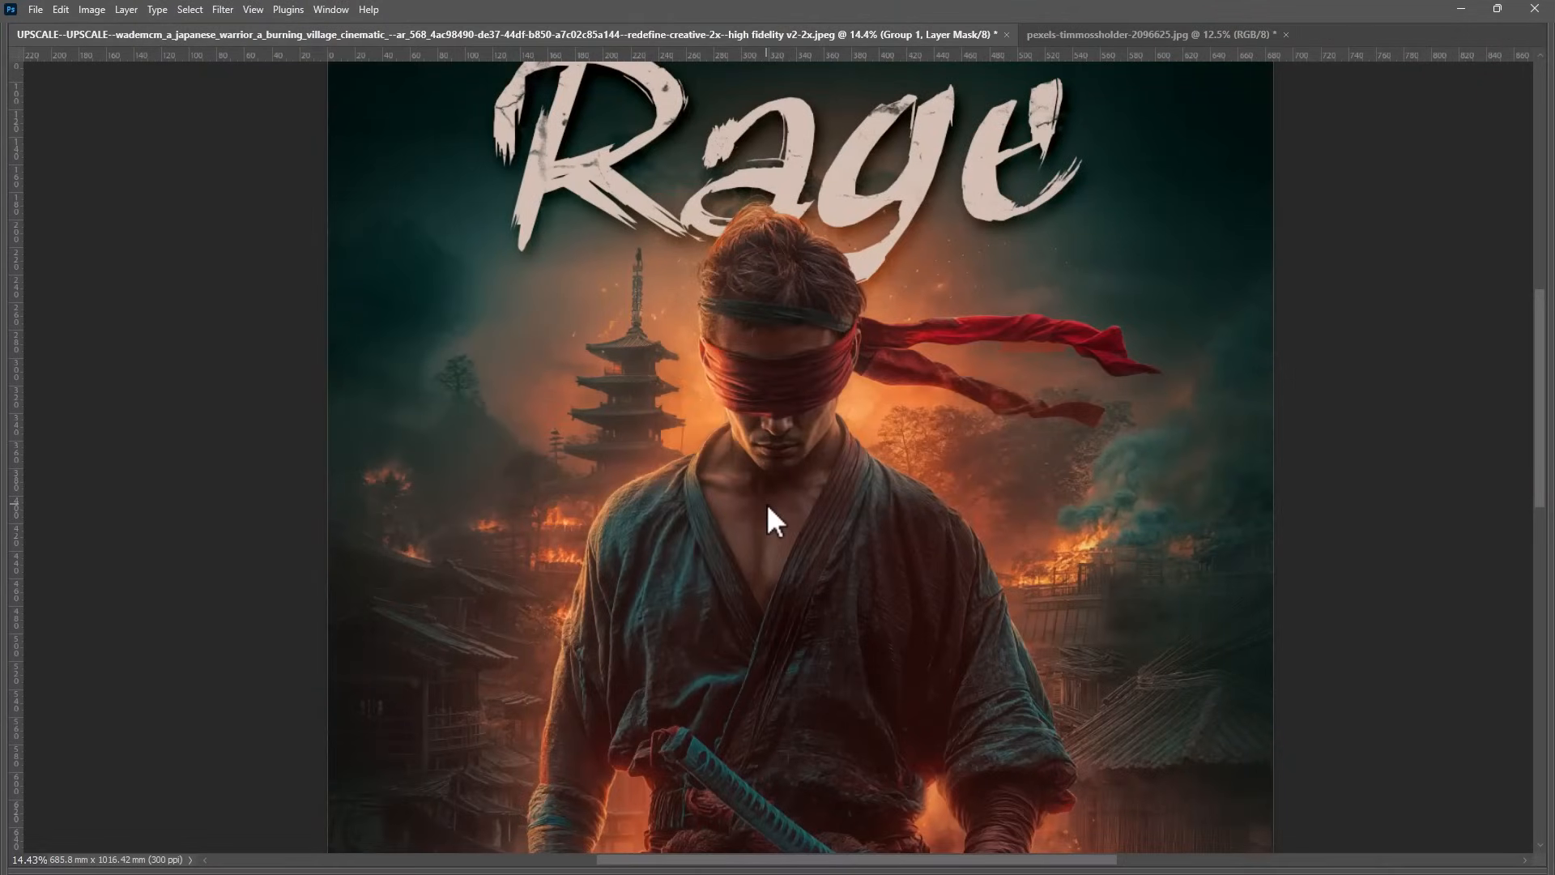
key(z)
drag(739, 434, 870, 577)
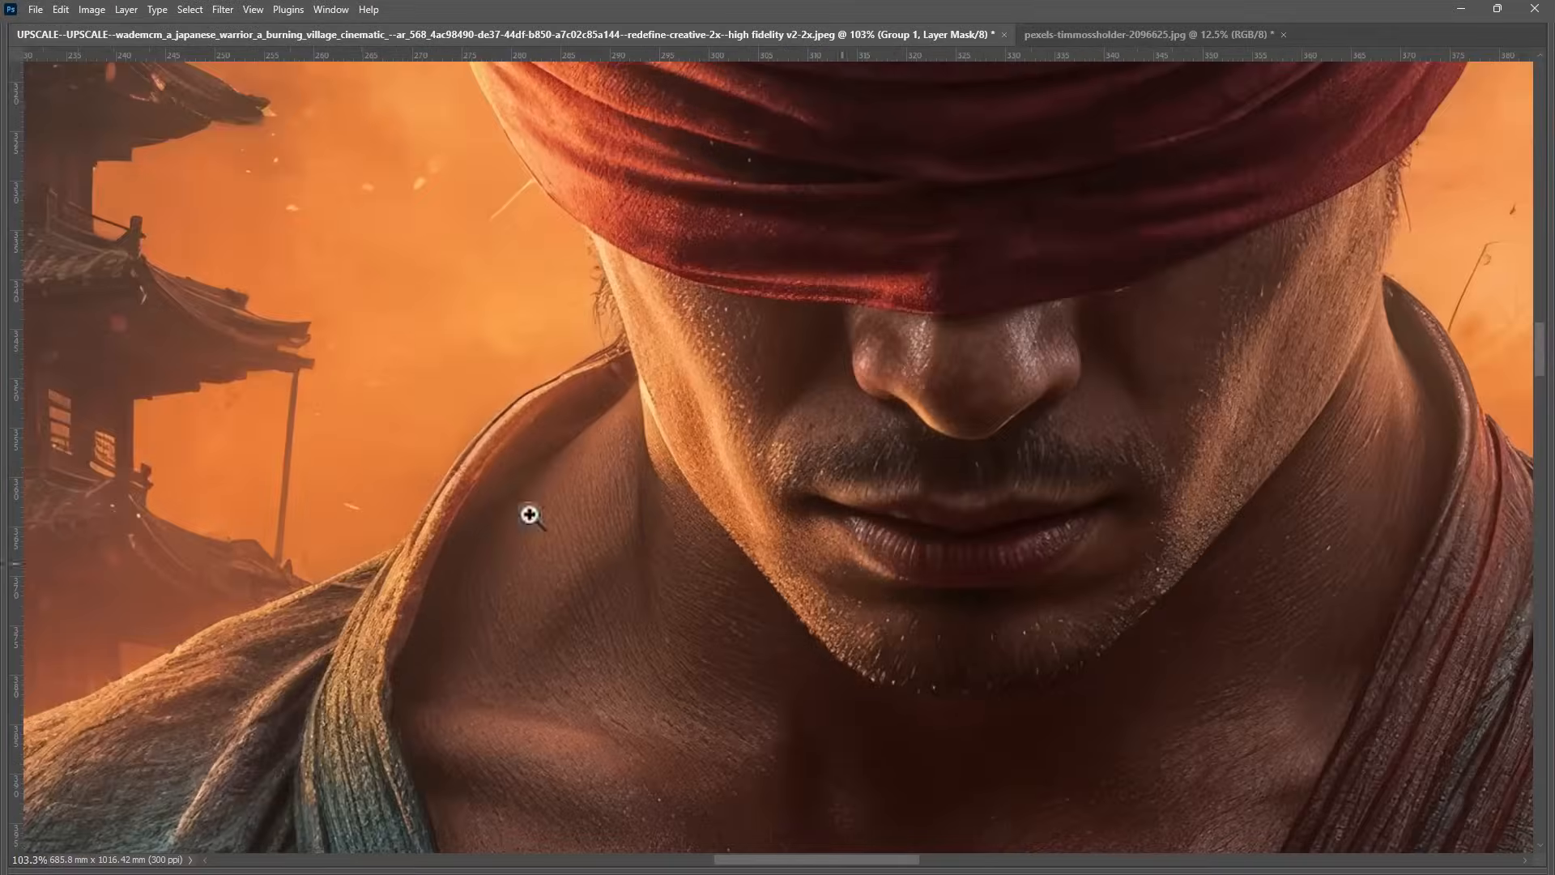